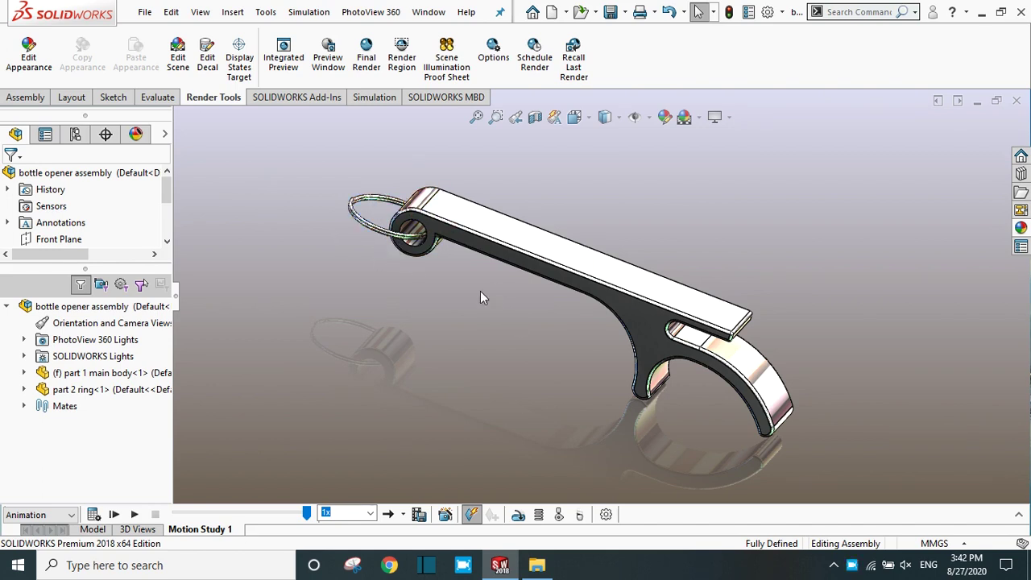
Play the motion study animation of the bottle opener assembly
click(135, 514)
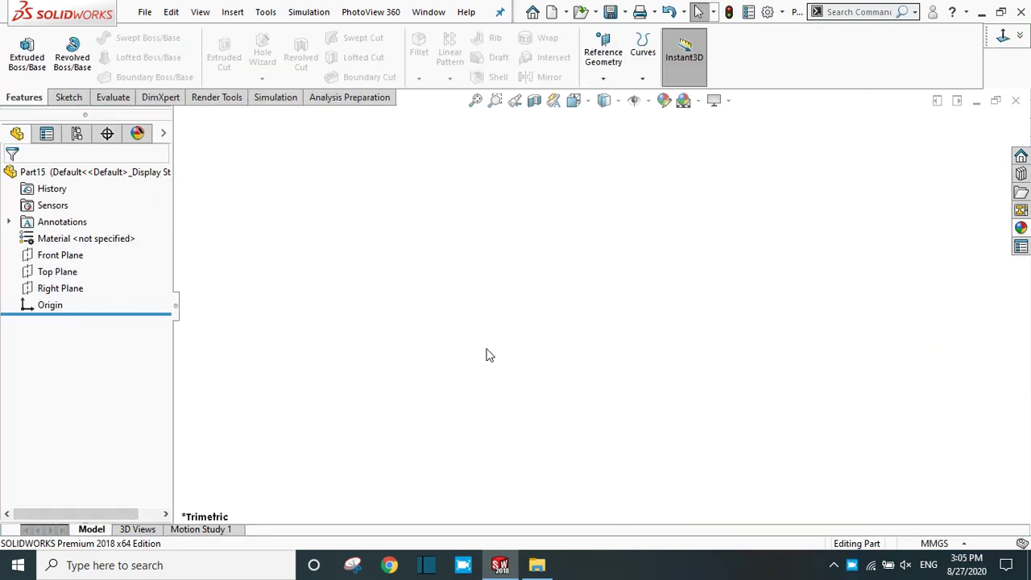
Start a sketch on the Front Plane of the new part and draw a 9 mm diameter circle centred on the origin
click(44, 259)
click(55, 233)
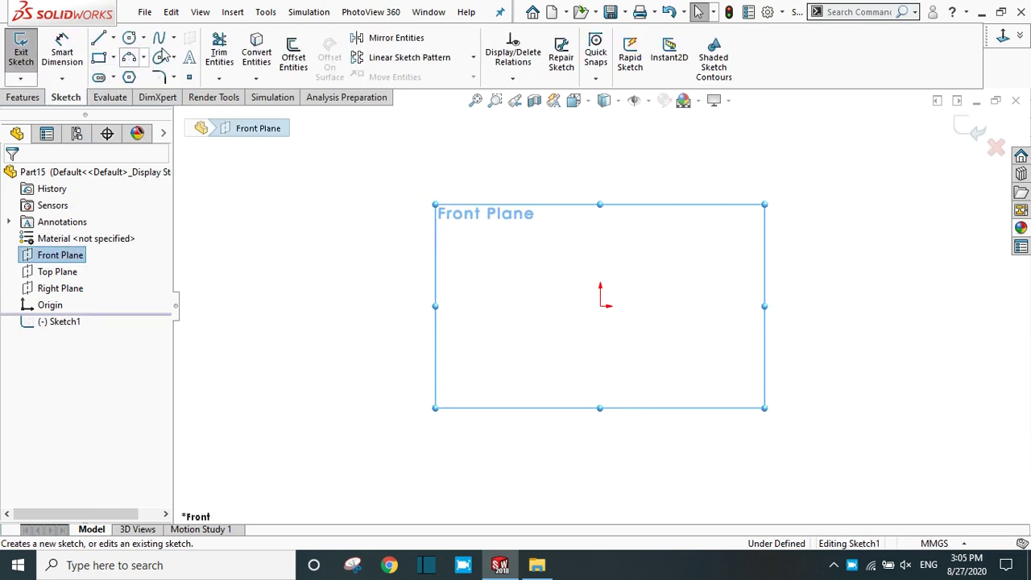
click(129, 39)
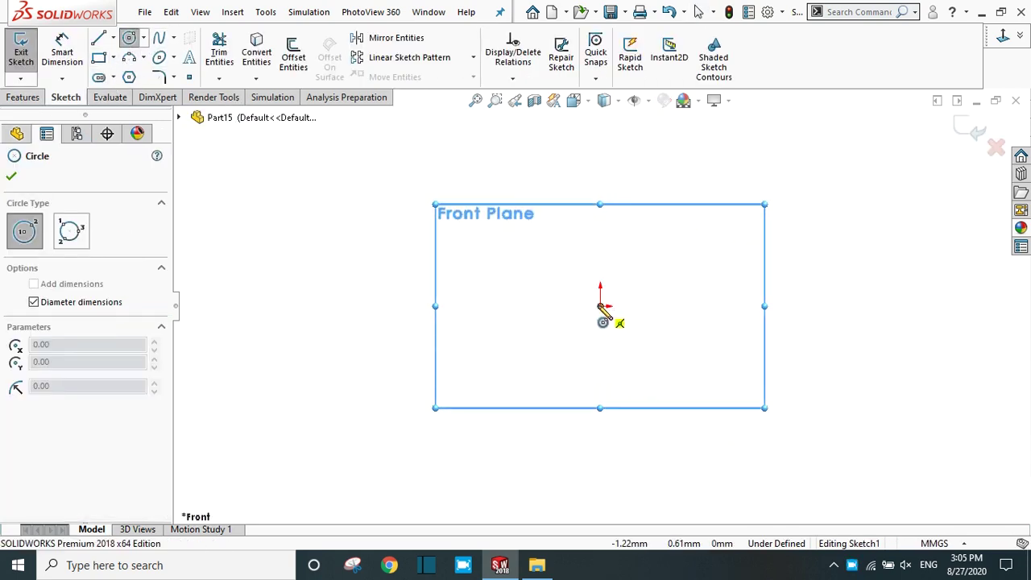
click(600, 306)
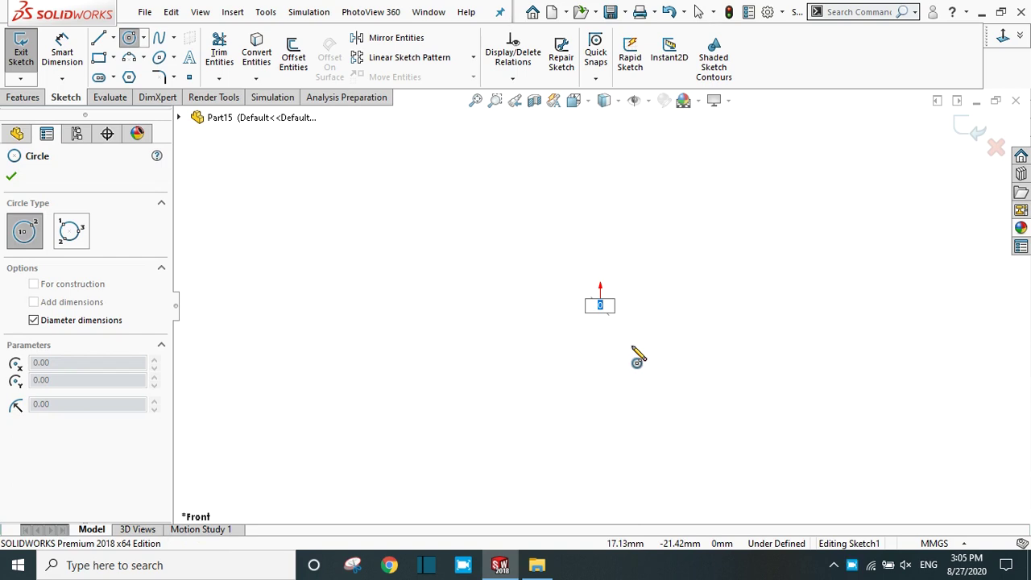
key(Return)
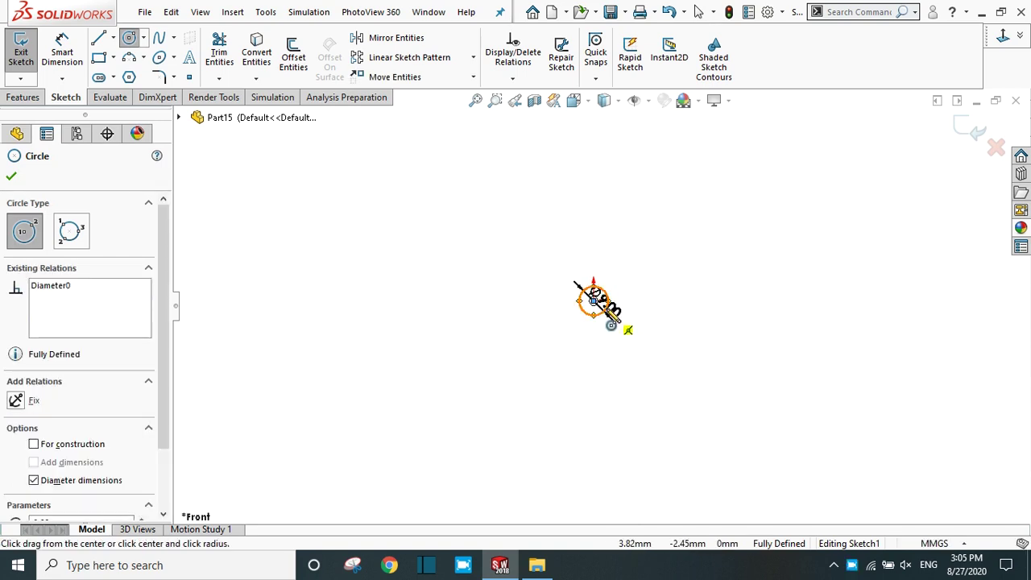
Draw a concentric 5 mm diameter circle at the origin inside the 9 mm circle
click(562, 283)
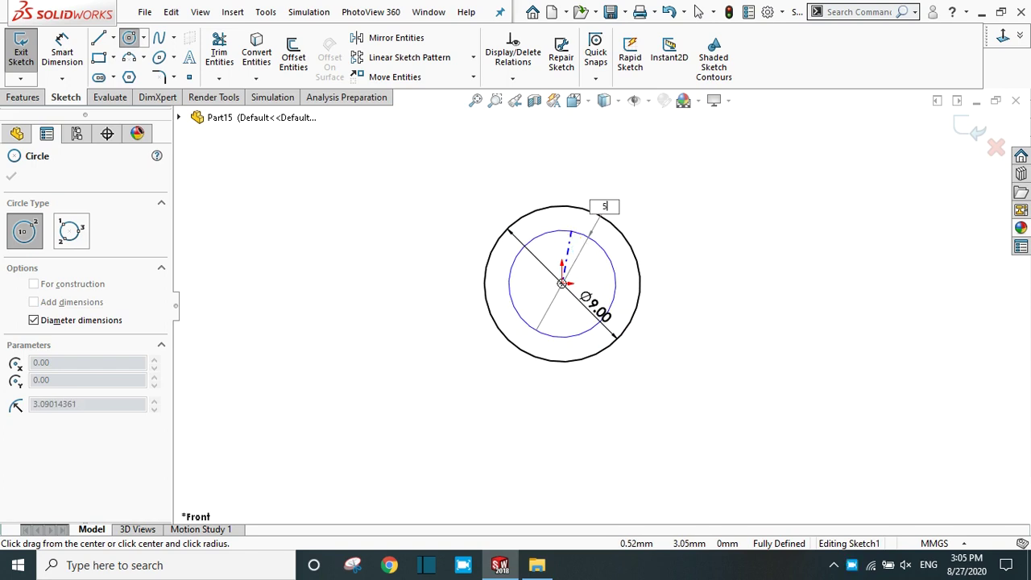
text(5)
key(Return)
click(11, 175)
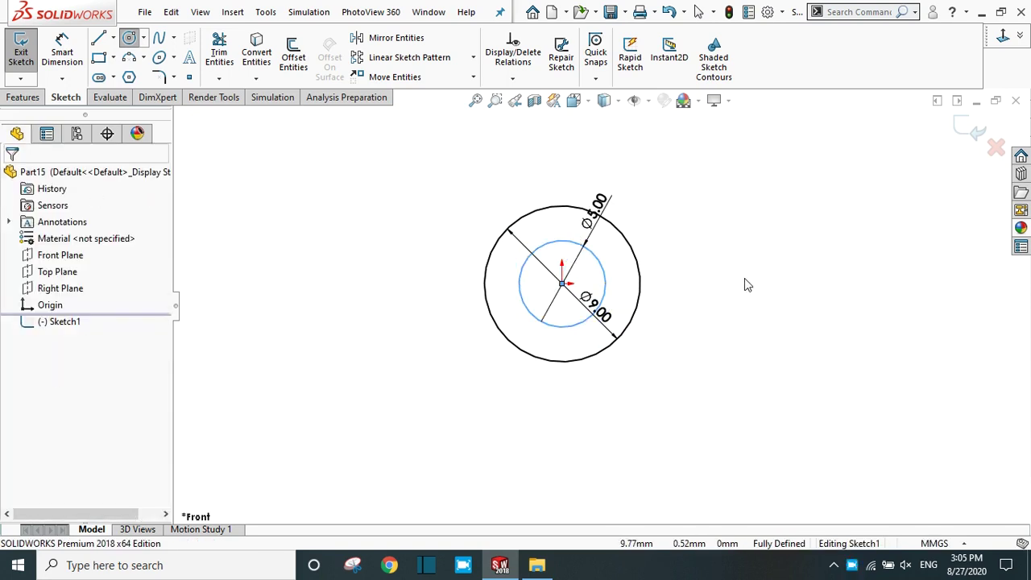
Draw a 60 mm horizontal line to the right from the topmost point of the outer circle
scroll(634, 256, down, 2)
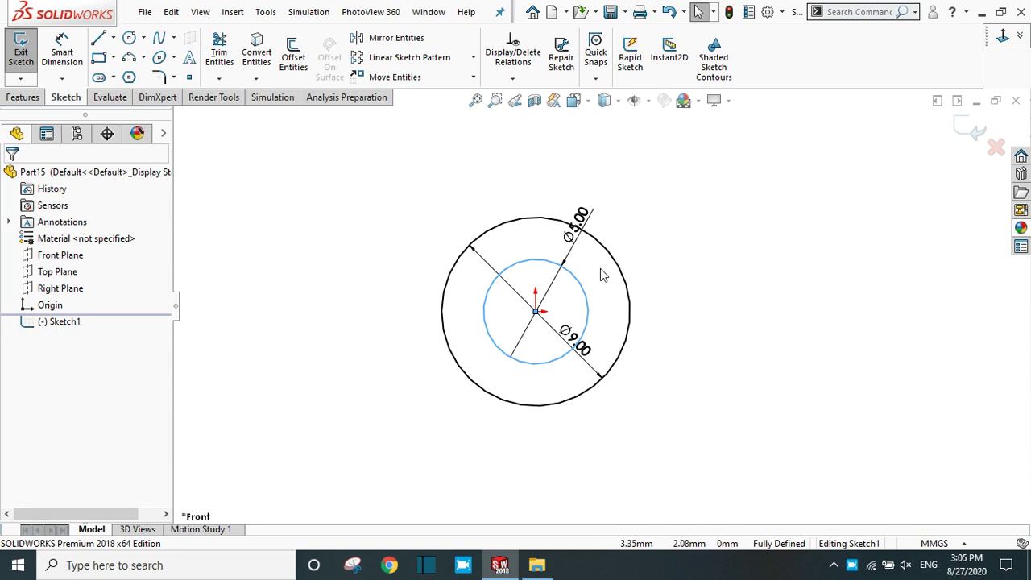
scroll(725, 290, down, 2)
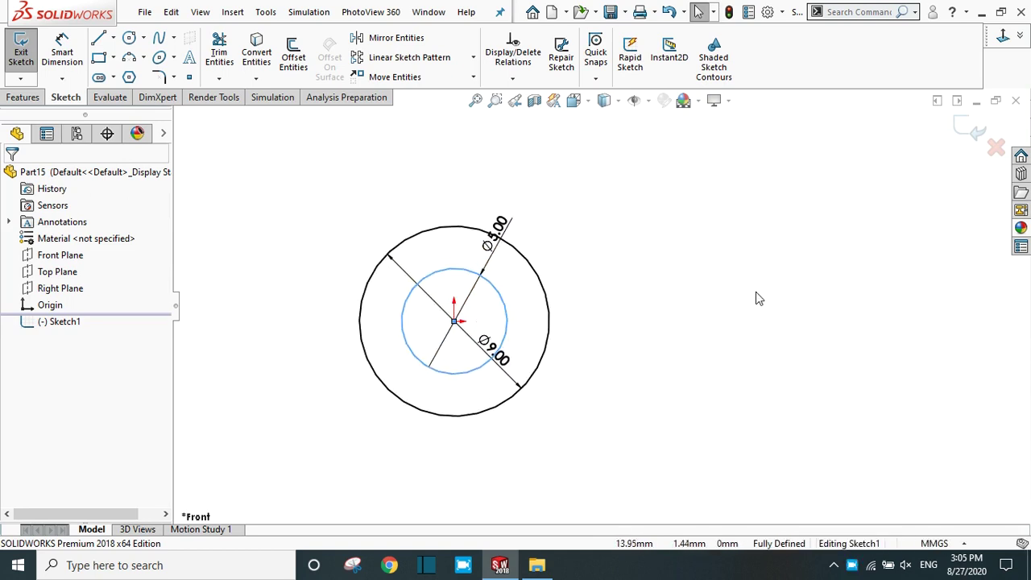
click(96, 40)
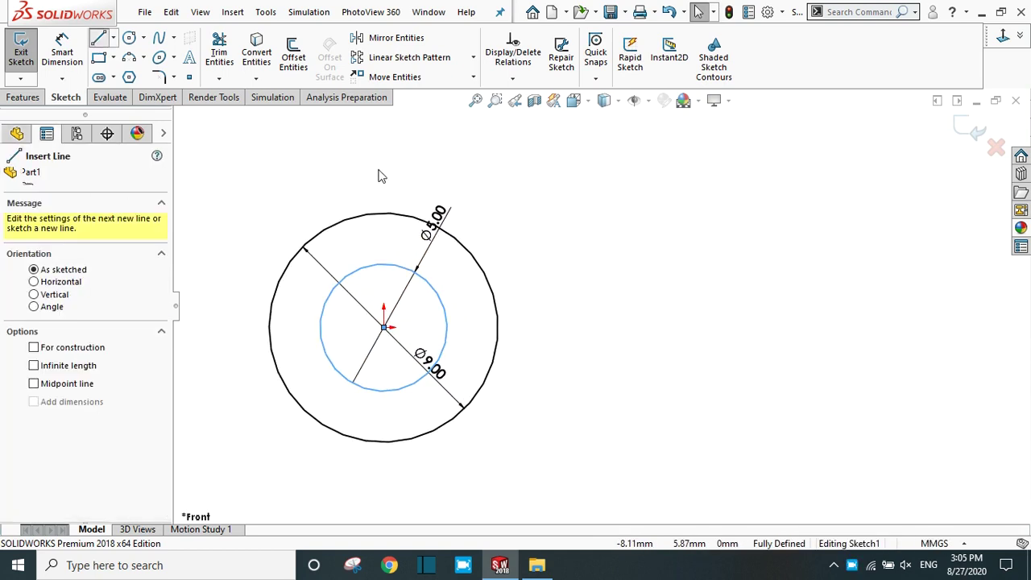
click(384, 214)
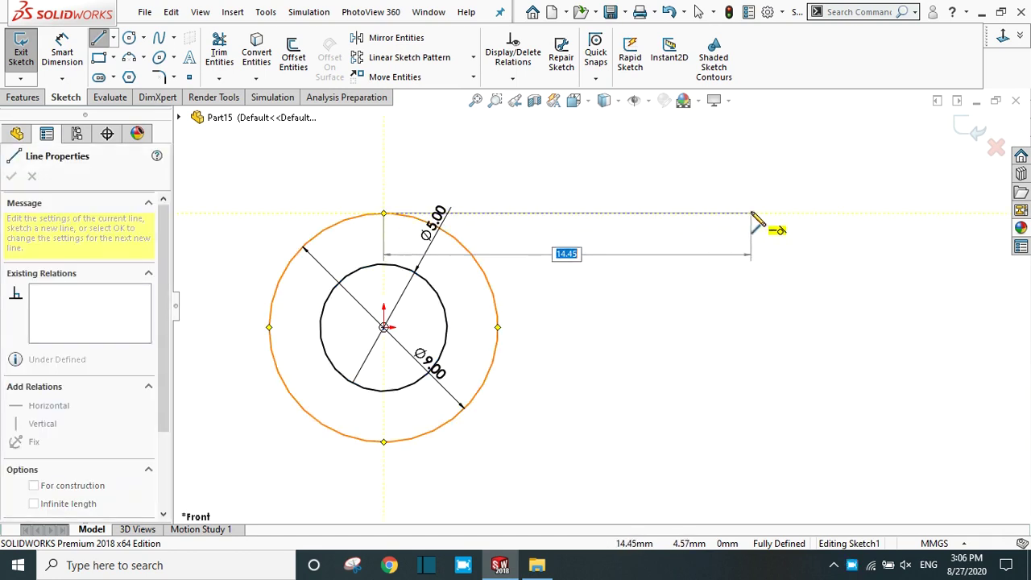
text(60)
key(Return)
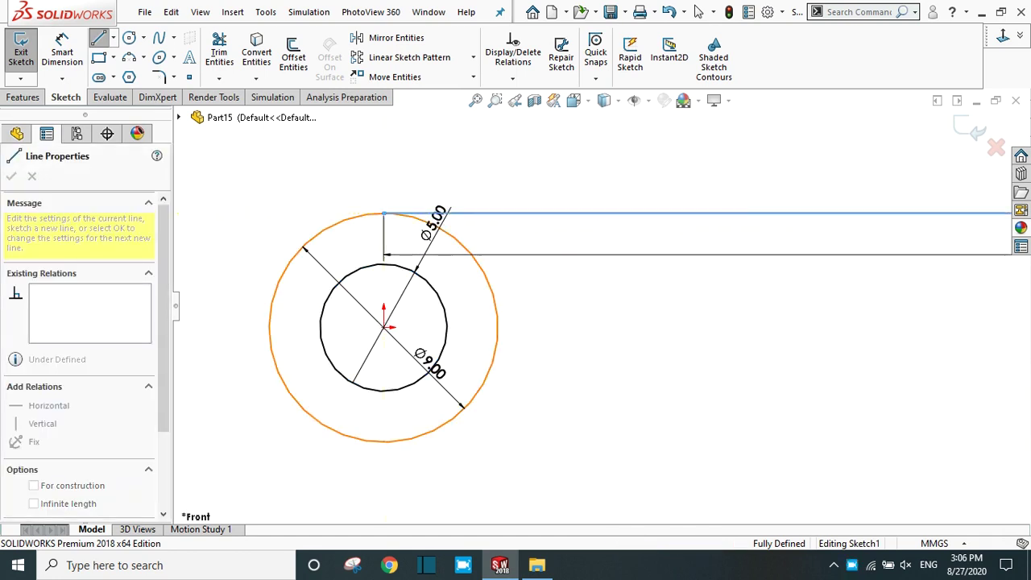
scroll(759, 223, up, 2)
scroll(846, 242, down, 2)
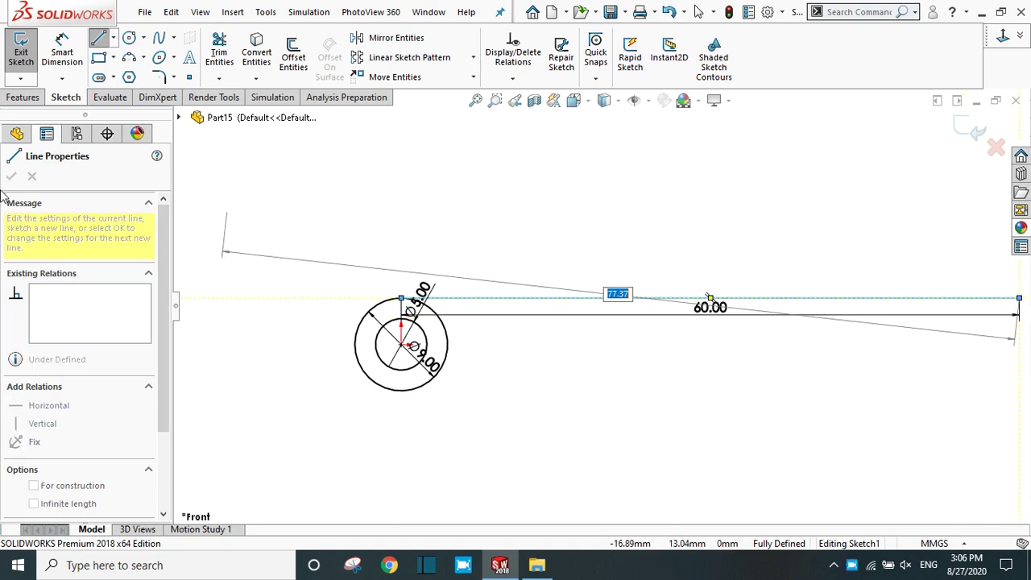
click(11, 177)
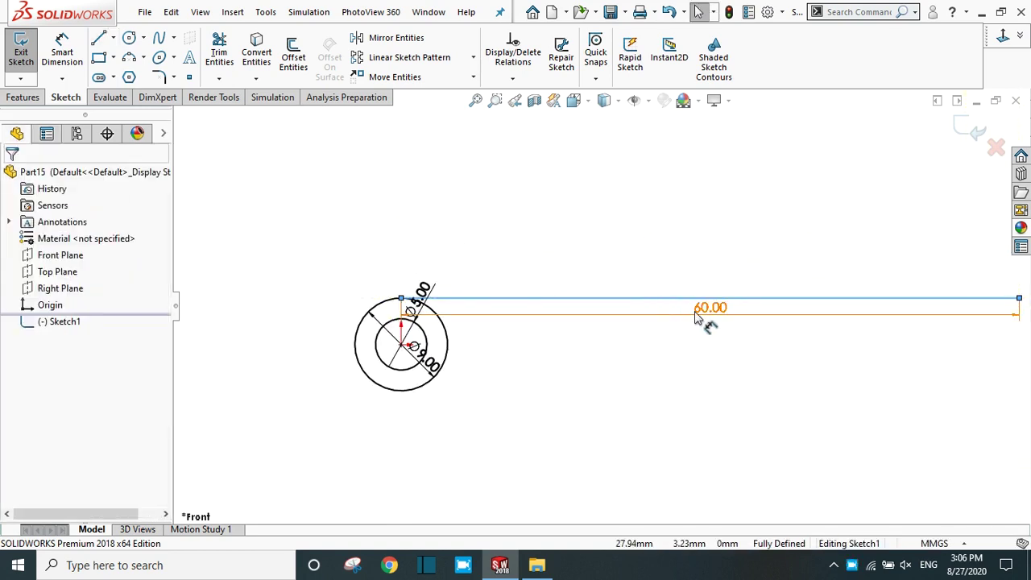
Move the 60 mm dimension above its line and both circle diameter dimensions outside the circles to the lower left
click(698, 274)
scroll(604, 290, up, 1)
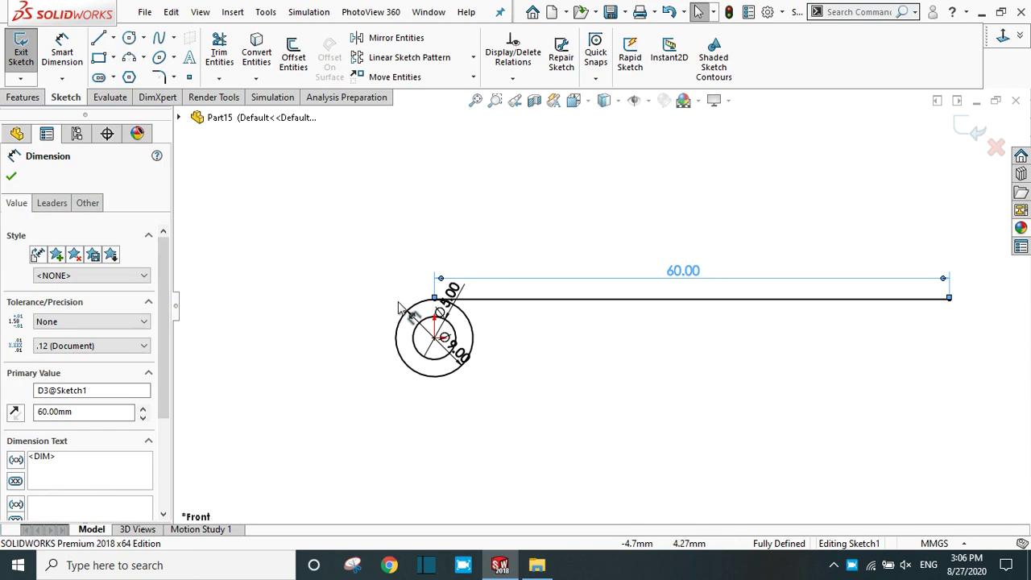
drag(455, 296, 318, 373)
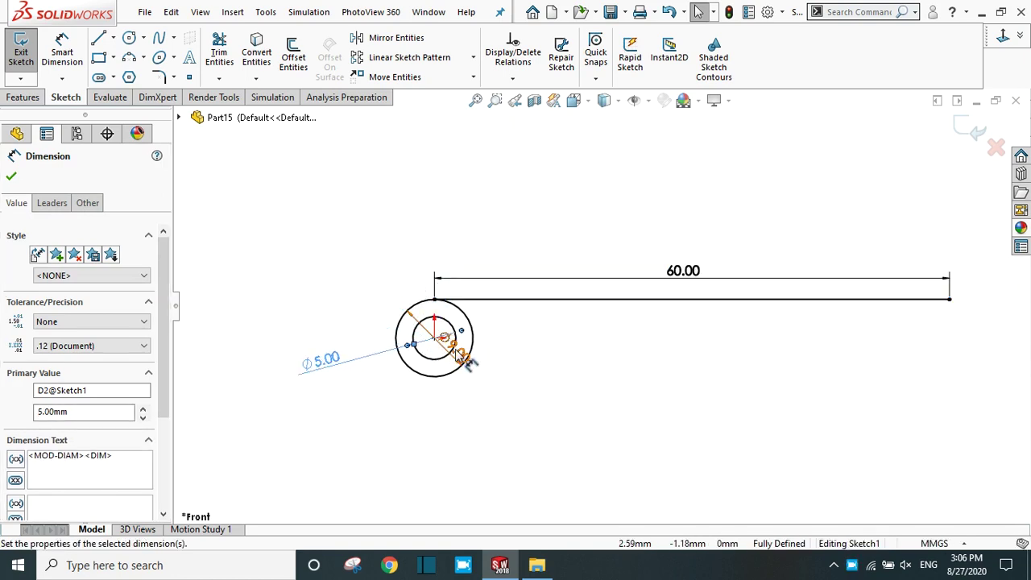
click(464, 355)
click(376, 410)
scroll(621, 340, up, 1)
scroll(719, 321, up, 3)
scroll(718, 321, down, 4)
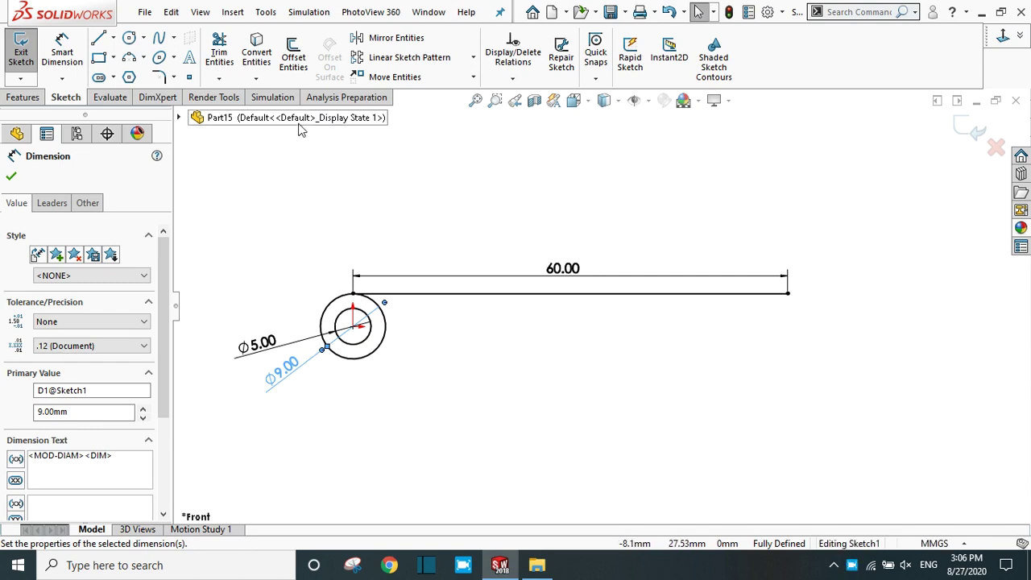
Sketch connected lines from the 60 mm line's right end: about 2.3 mm down, 11.9 mm left, 3.8 mm down and 8 mm right
click(100, 40)
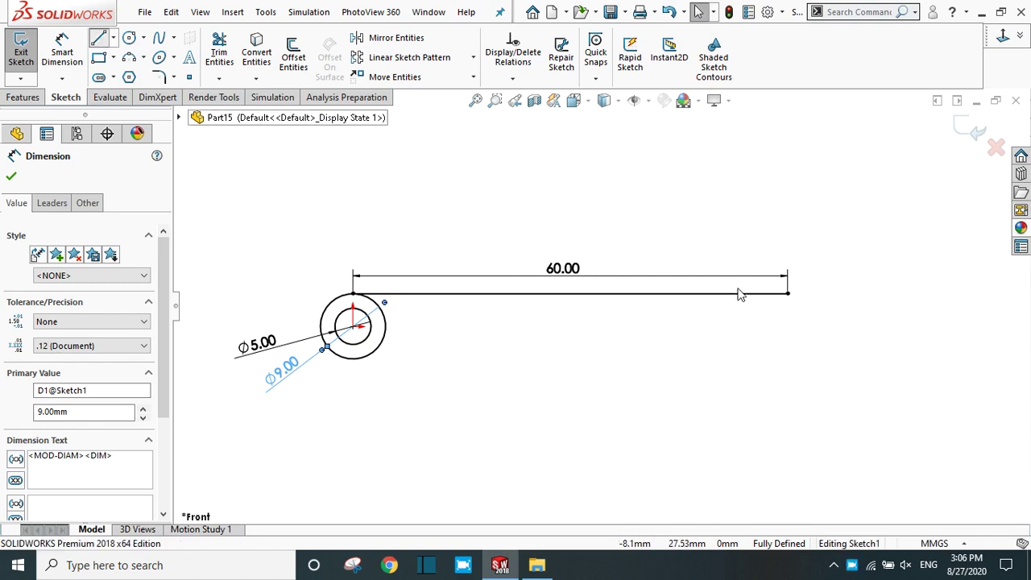
click(787, 295)
click(788, 310)
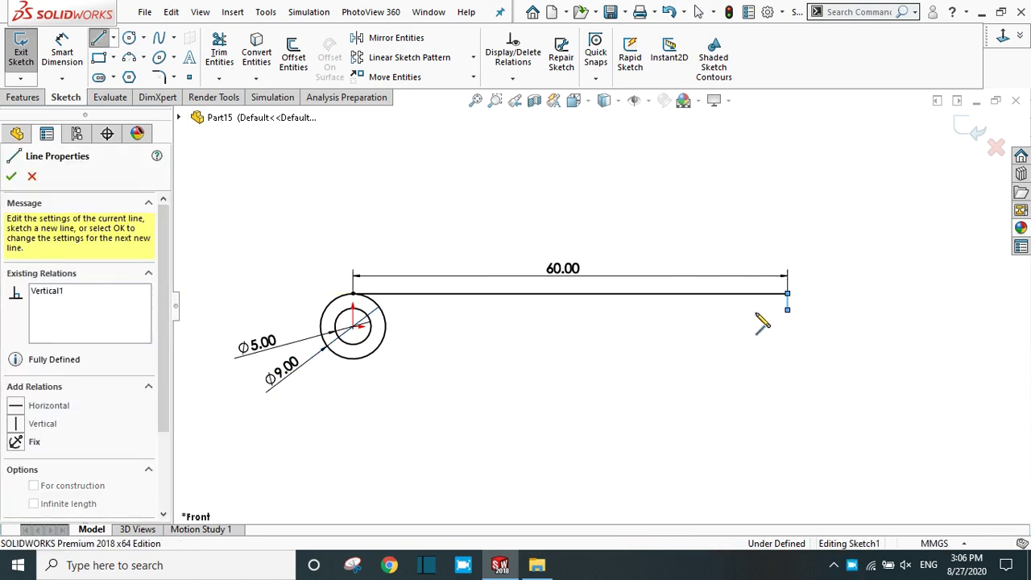
click(700, 310)
click(701, 336)
click(759, 337)
right_click(762, 340)
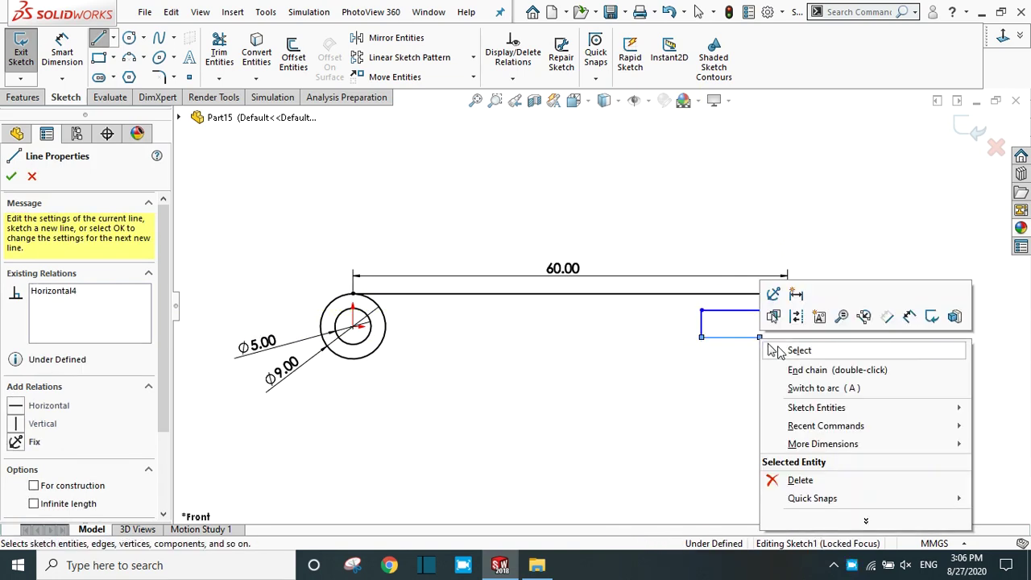
click(777, 351)
scroll(794, 319, down, 3)
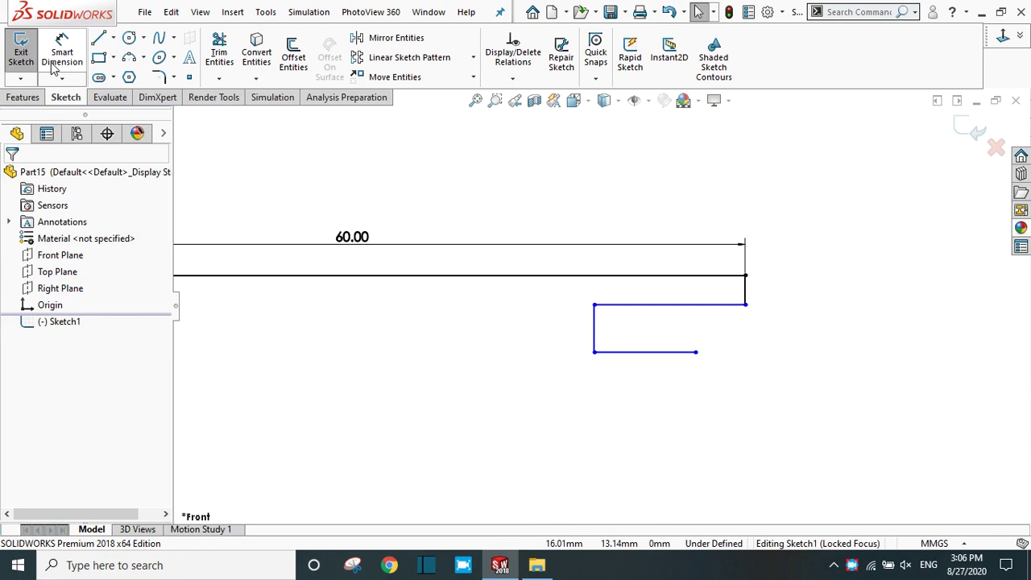
Dimension the short vertical end line to 2 mm and the horizontal line running back from it to 10 mm
click(54, 68)
click(746, 292)
click(814, 294)
text(2)
key(Return)
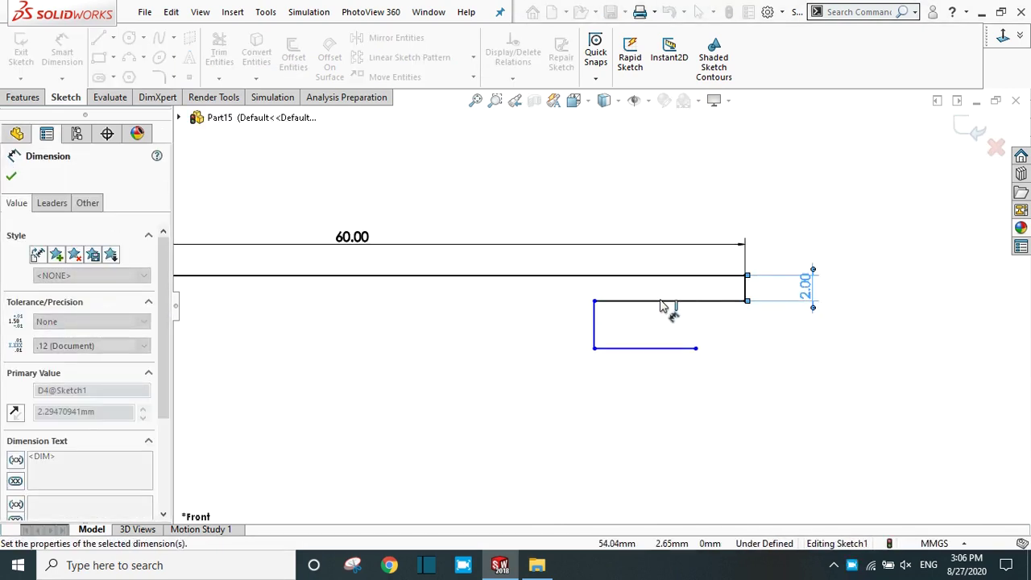
click(660, 302)
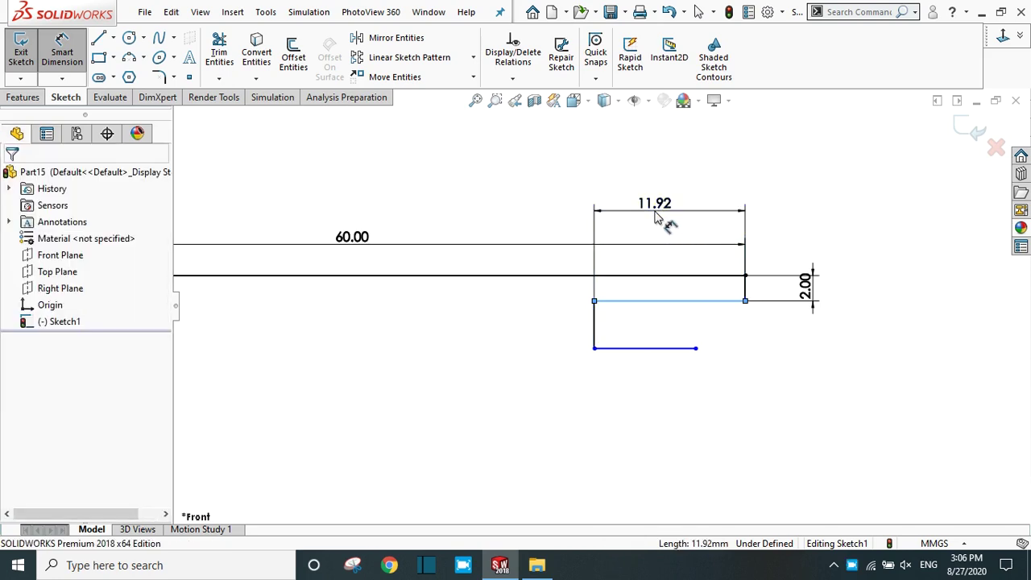
click(659, 219)
text(10)
key(Return)
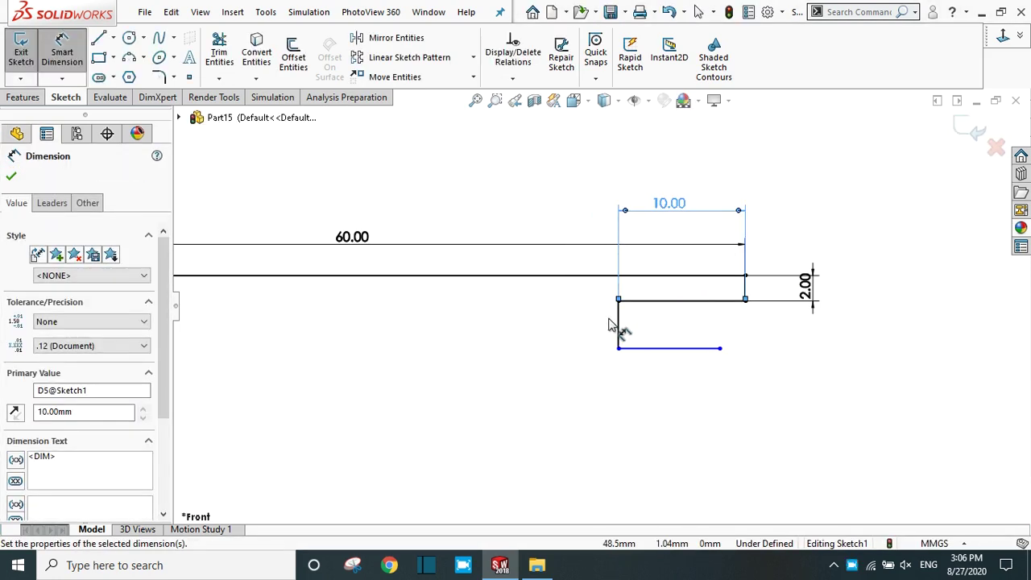
Dimension the vertical line below the inner end of the 10 mm line and set it to 3 mm
click(618, 318)
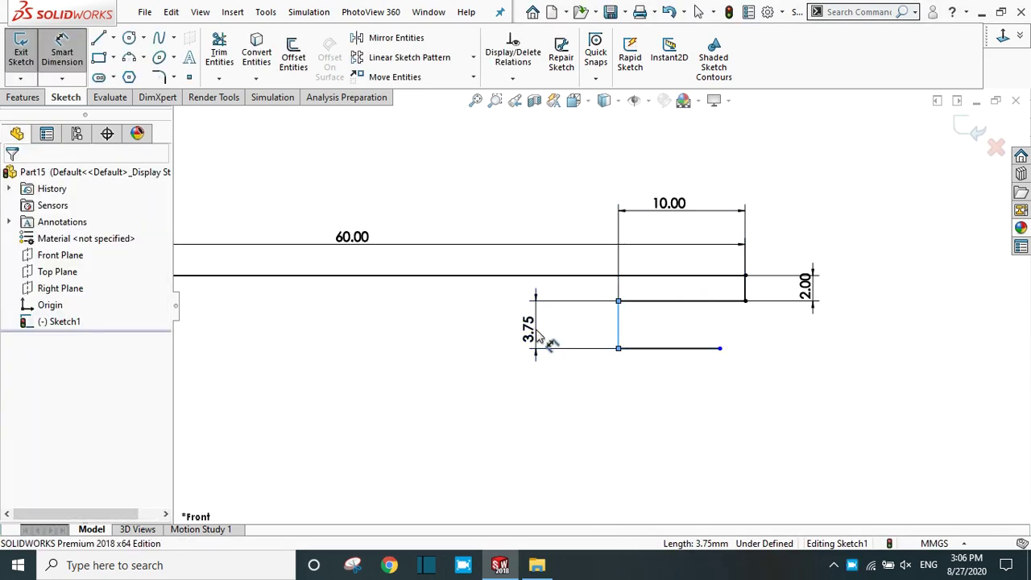
click(542, 337)
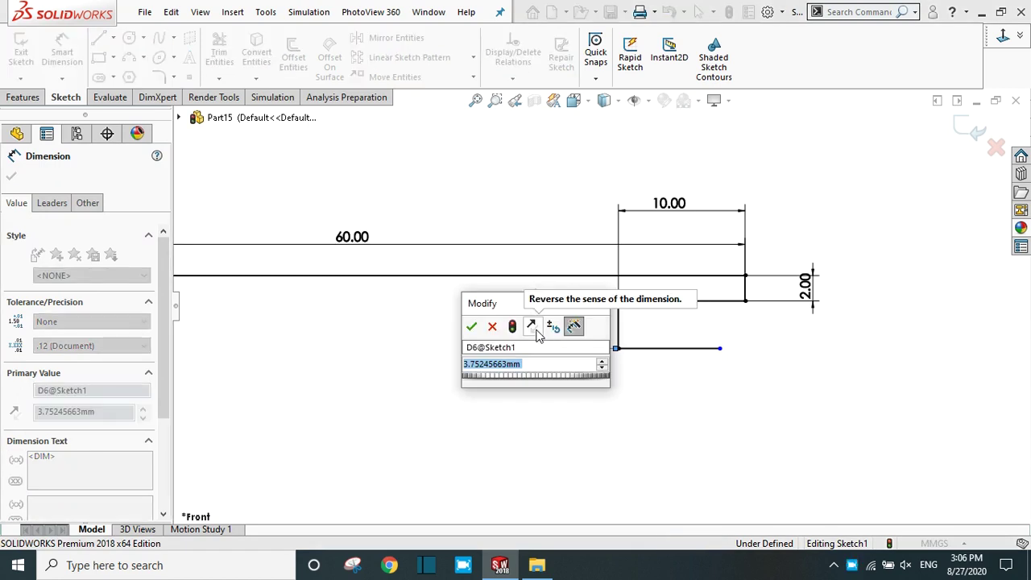
text(3.5)
key(Return)
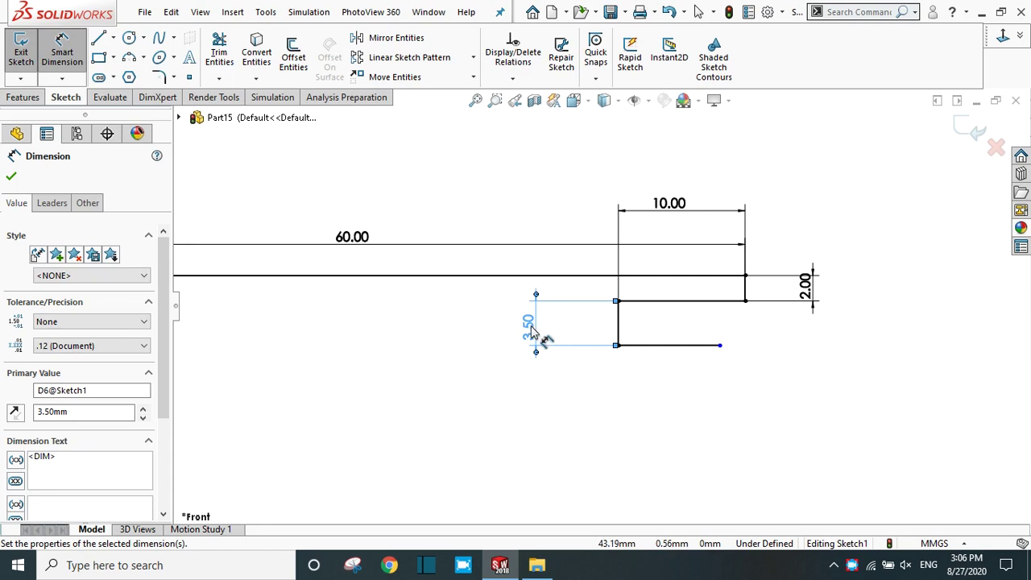
double_click(527, 326)
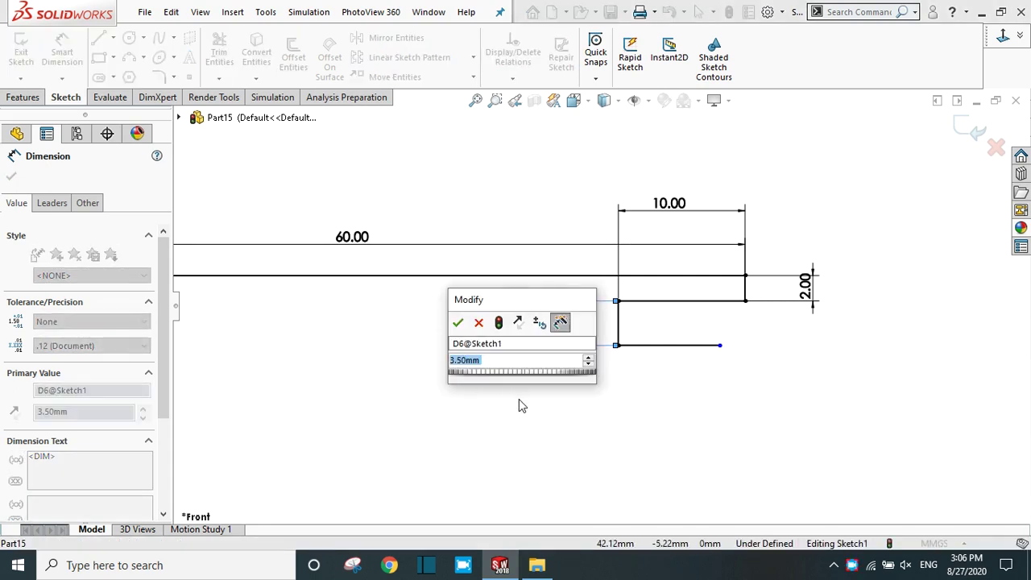
text(3)
key(Return)
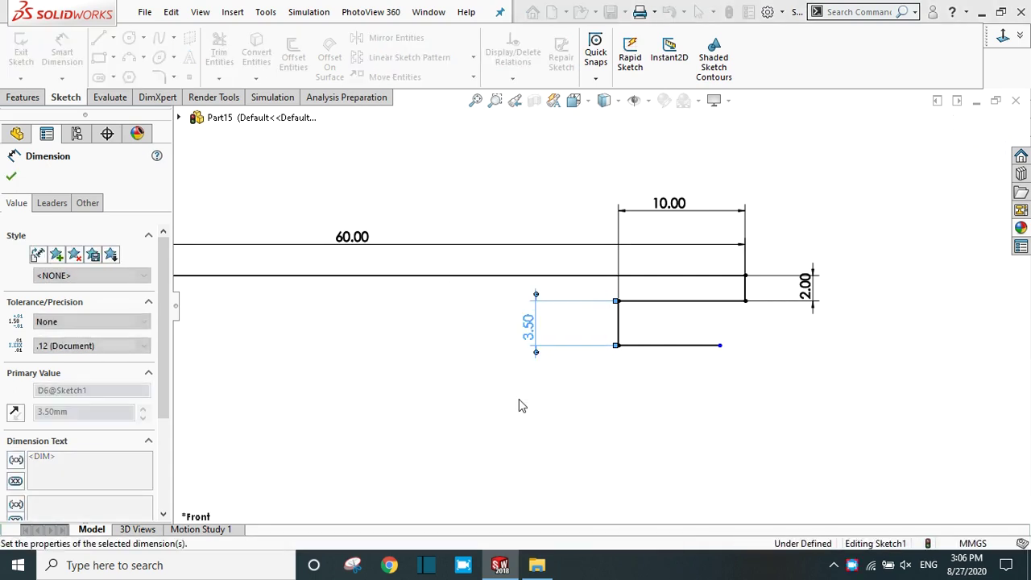
Dimension the lowest horizontal line to 5 mm and finish dimensioning
click(668, 339)
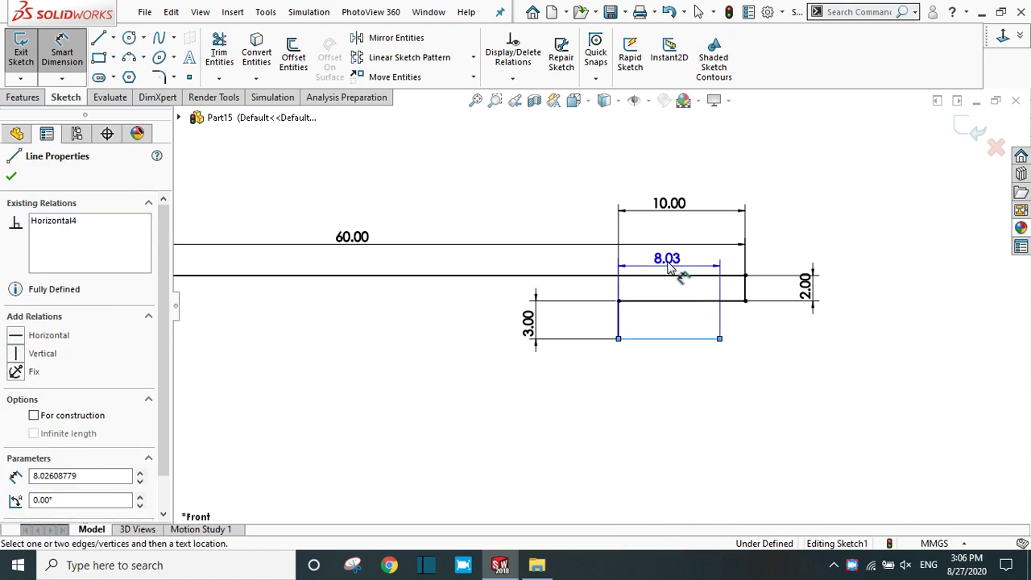
click(668, 268)
text(5)
key(Return)
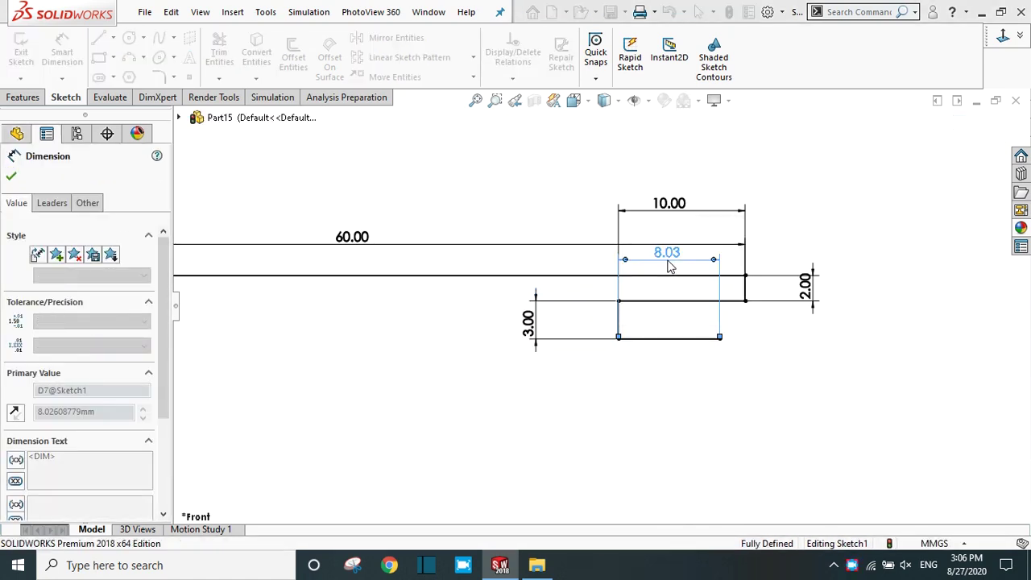
scroll(519, 342, up, 1)
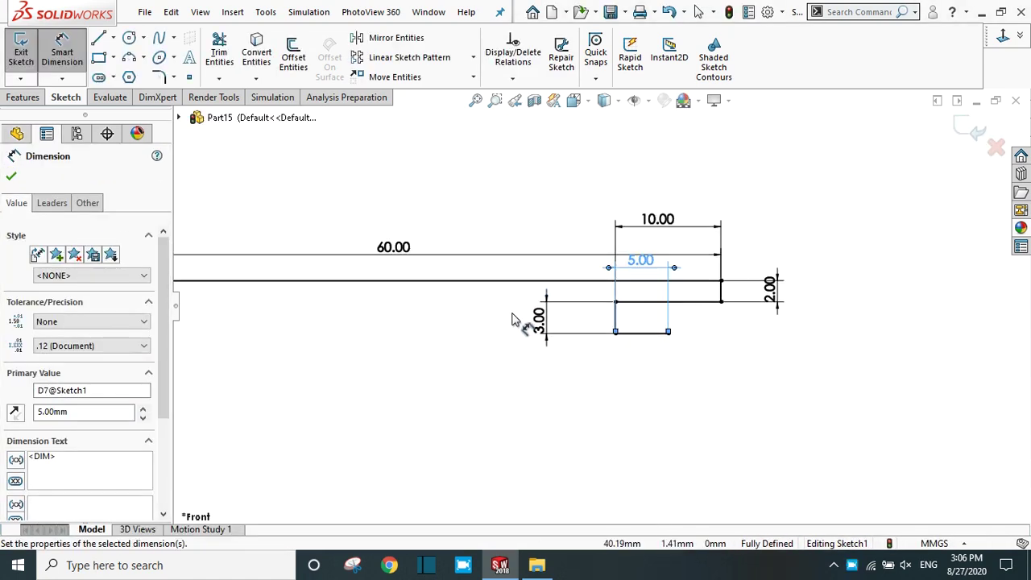
click(10, 178)
Move the 5 mm dimension well above the profile and the 3 mm dimension out to its right side
scroll(497, 349, up, 3)
drag(621, 278, 625, 161)
drag(588, 322, 785, 330)
scroll(651, 319, down, 3)
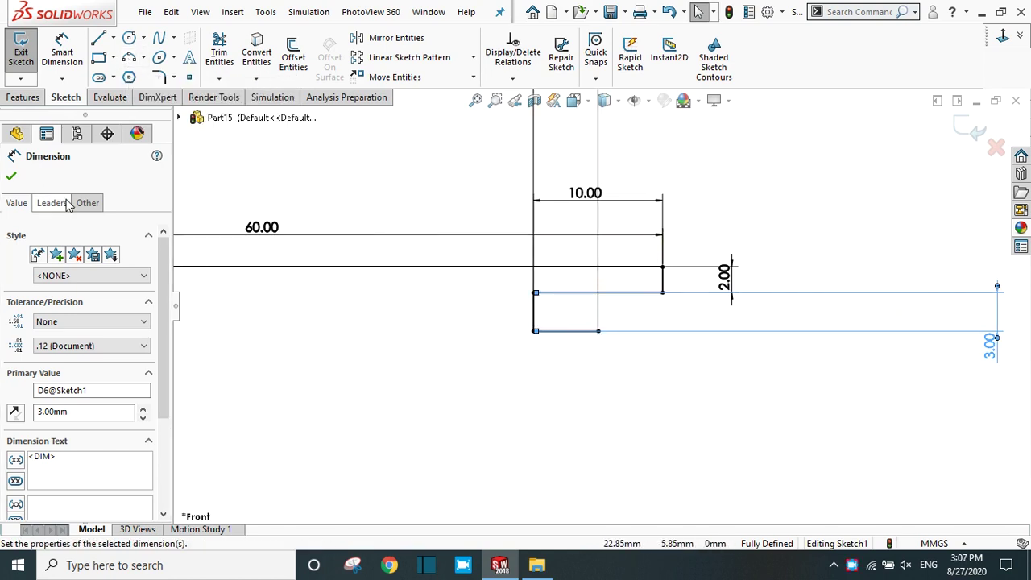
click(11, 177)
Draw a three-point arc of about 12 mm radius curving outward and down from the free end of the lowest 5 mm line
click(129, 61)
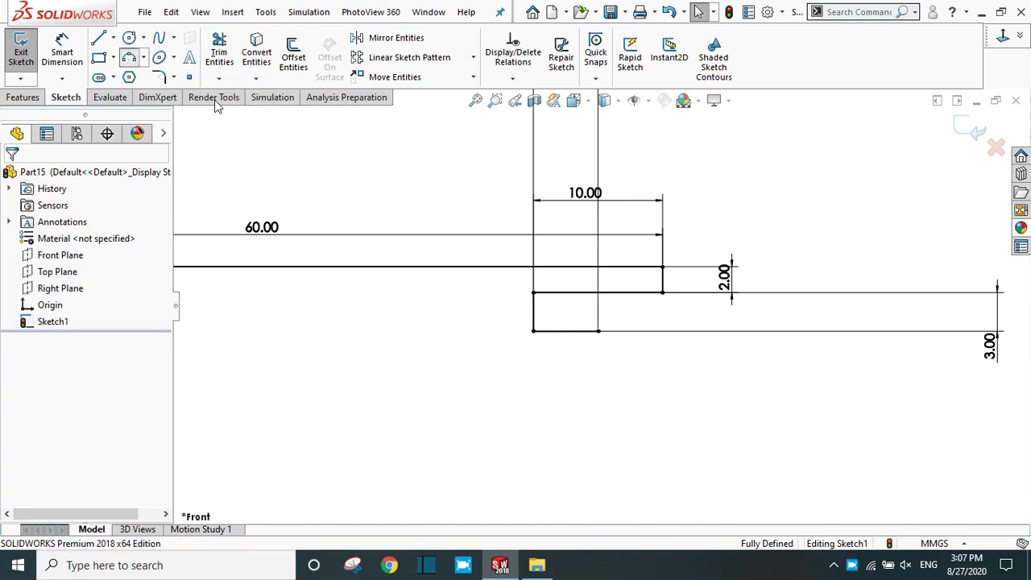
click(598, 332)
click(749, 421)
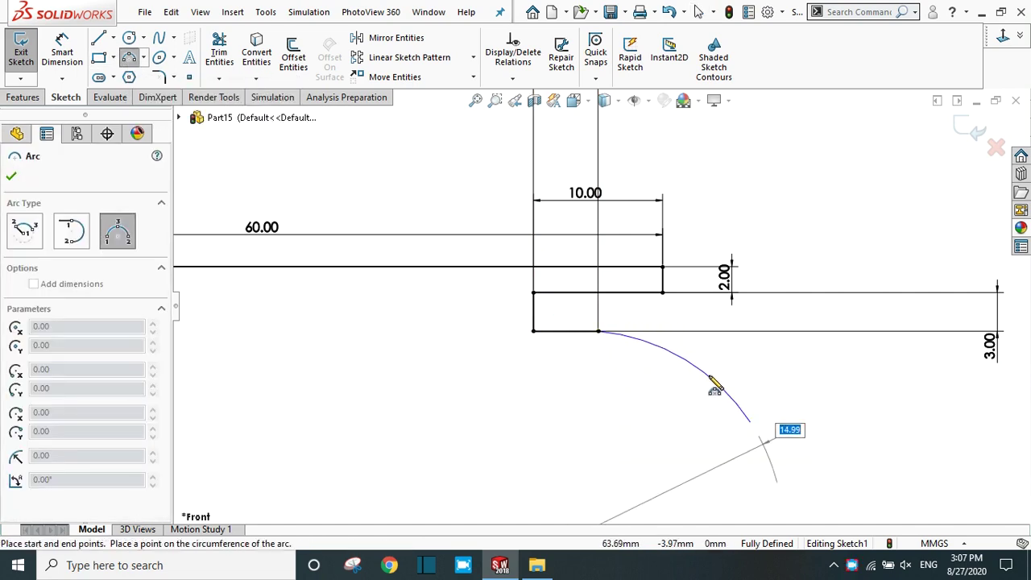
click(686, 360)
right_click(693, 362)
click(697, 364)
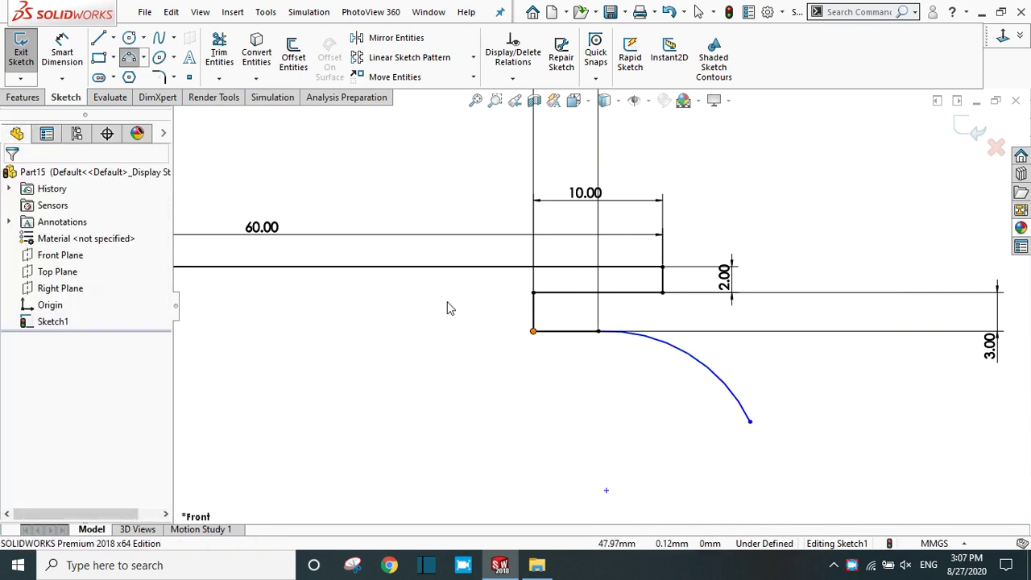
Dimension the vertical distance from the lower end of the 2 mm line to the arc's free end and set it to 12 mm
click(60, 56)
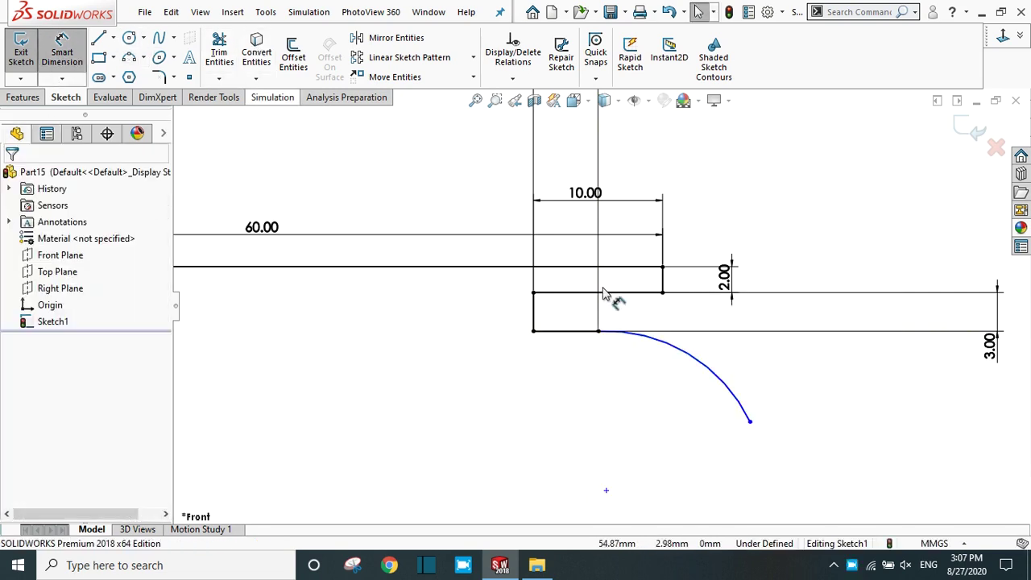
click(750, 420)
click(836, 372)
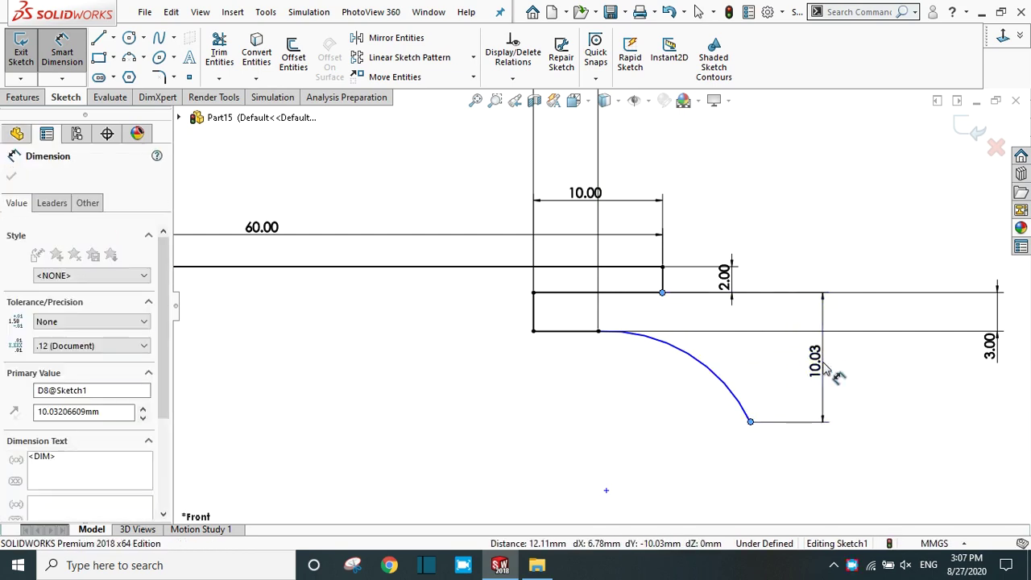
click(778, 364)
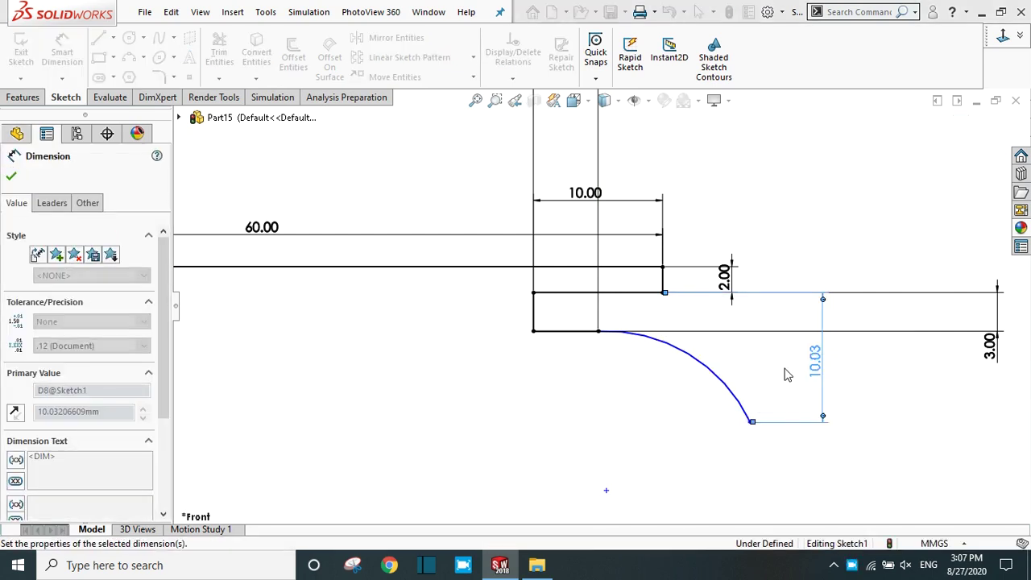
Dimension the arc's radius, set it to 20 mm, and finish dimensioning
click(699, 369)
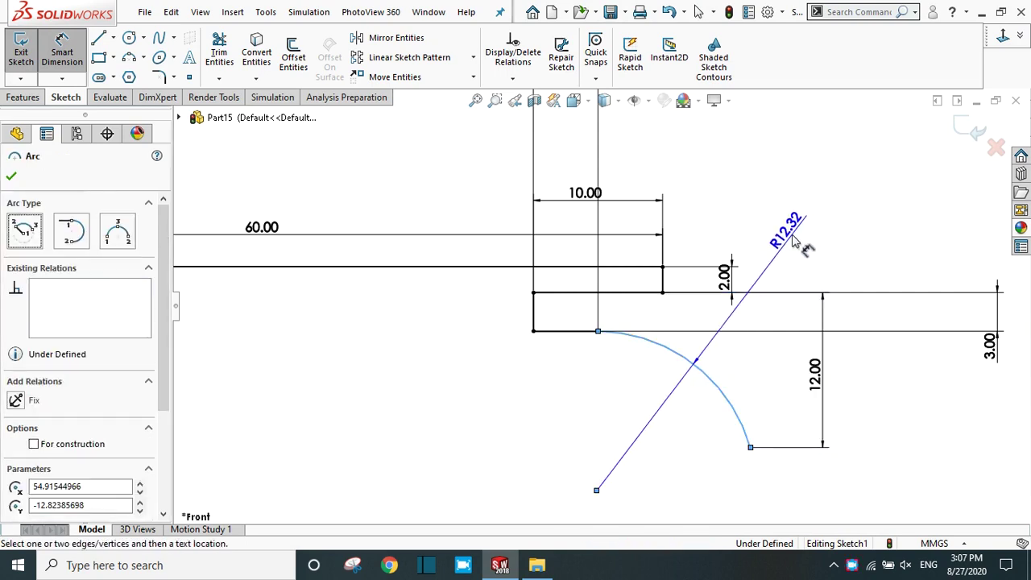
click(793, 240)
text(20)
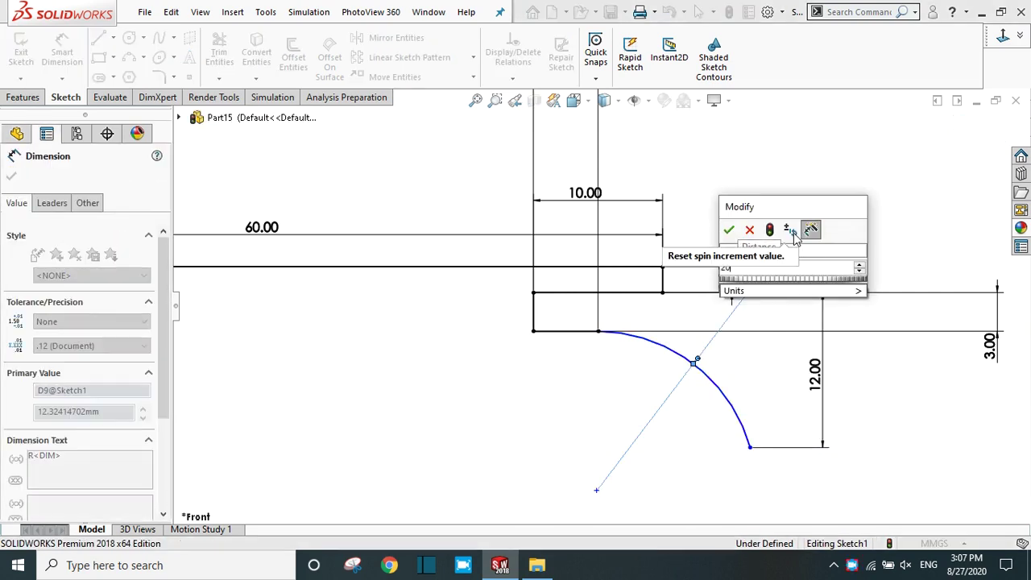
click(727, 230)
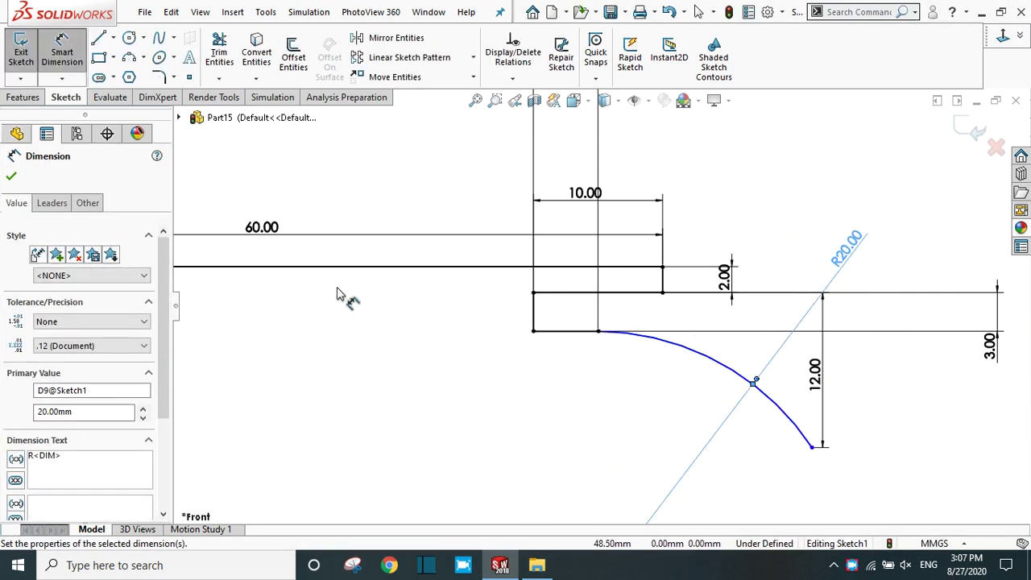
click(11, 175)
key(Escape)
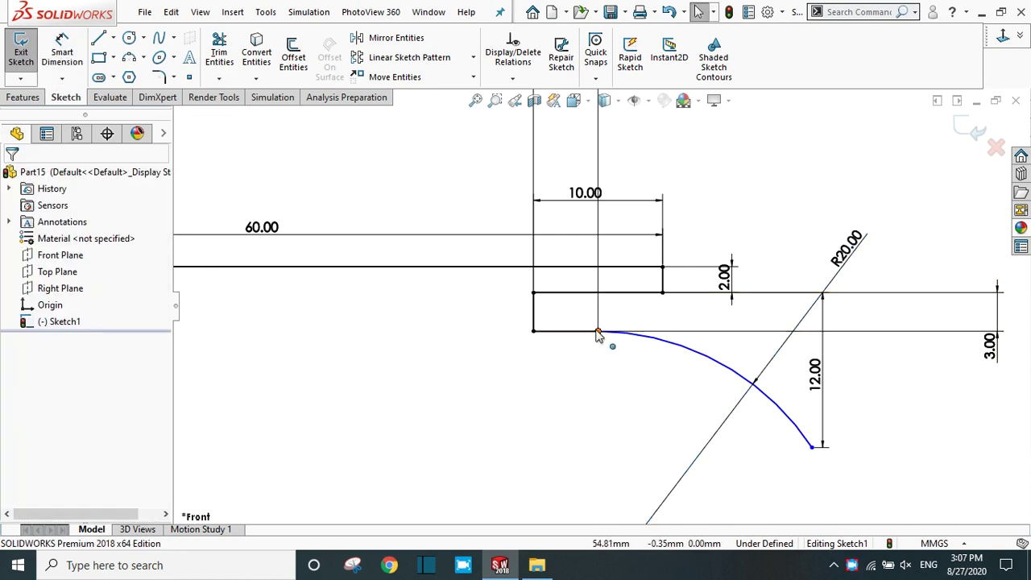
Make the R20 arc tangent to the 5 mm line at their shared endpoint
click(598, 331)
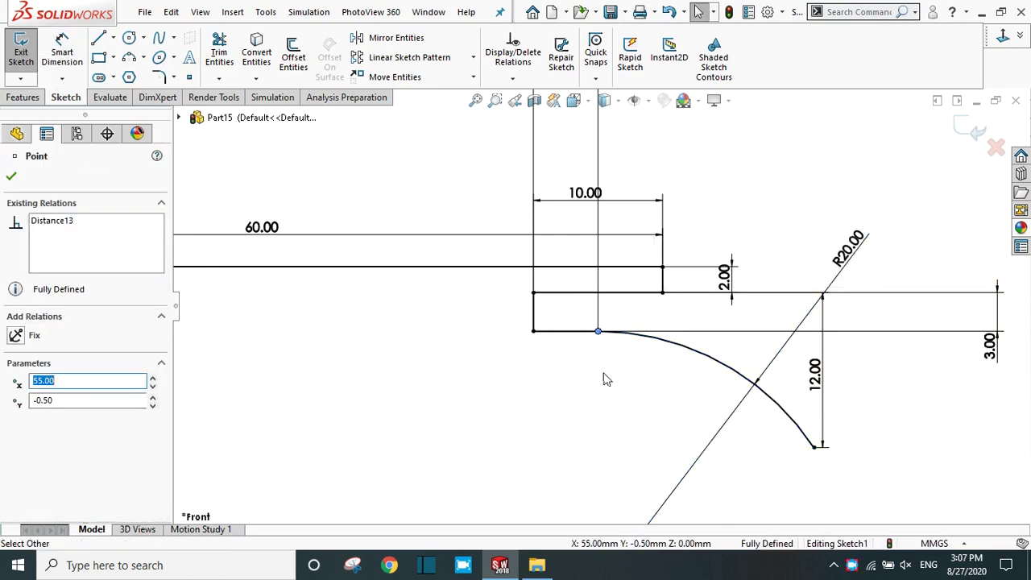
key(f)
scroll(596, 366, up, 1)
click(10, 177)
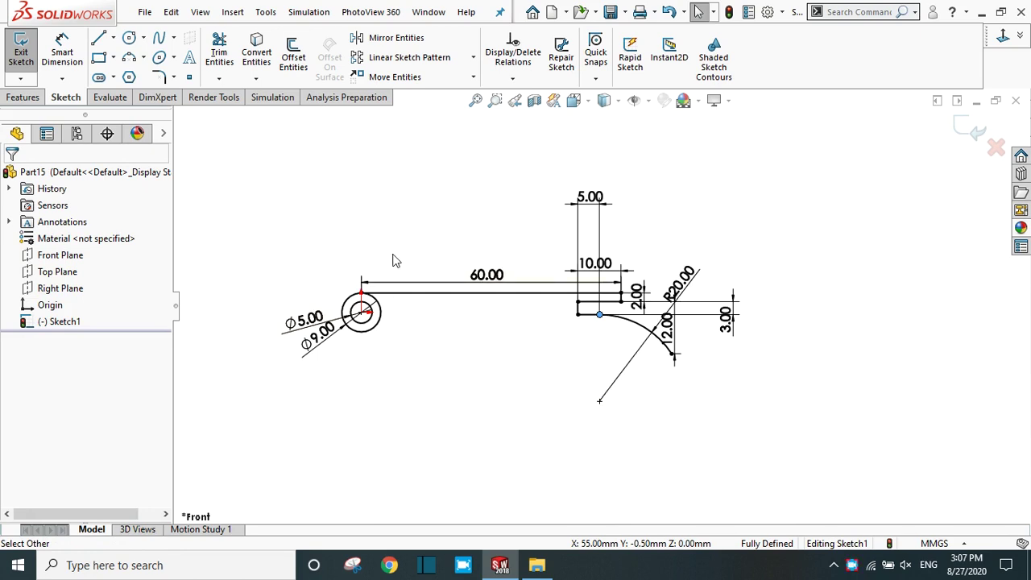
Draw a 34 mm diameter circle centred on the R20 arc's centre point
click(129, 38)
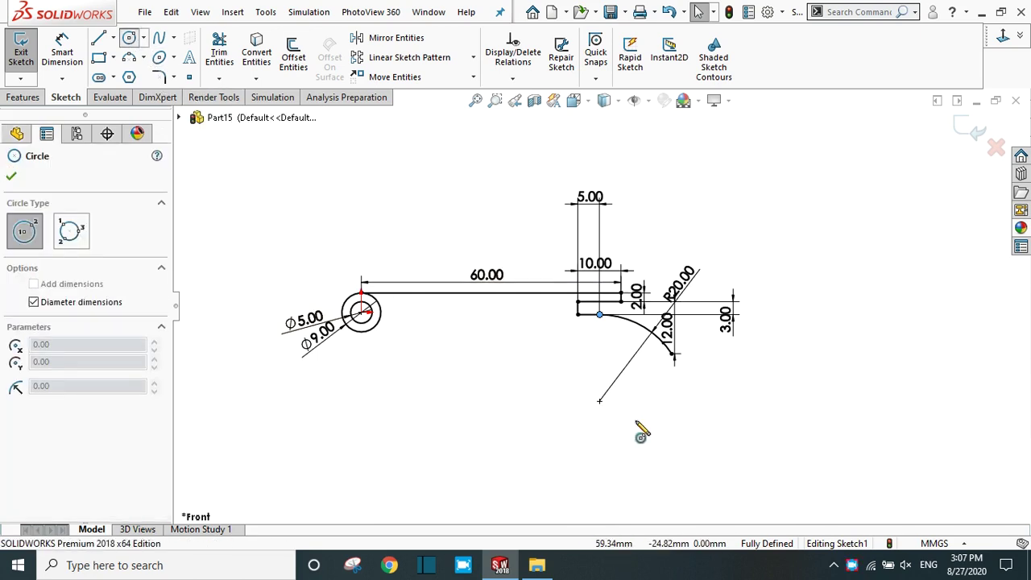
click(600, 401)
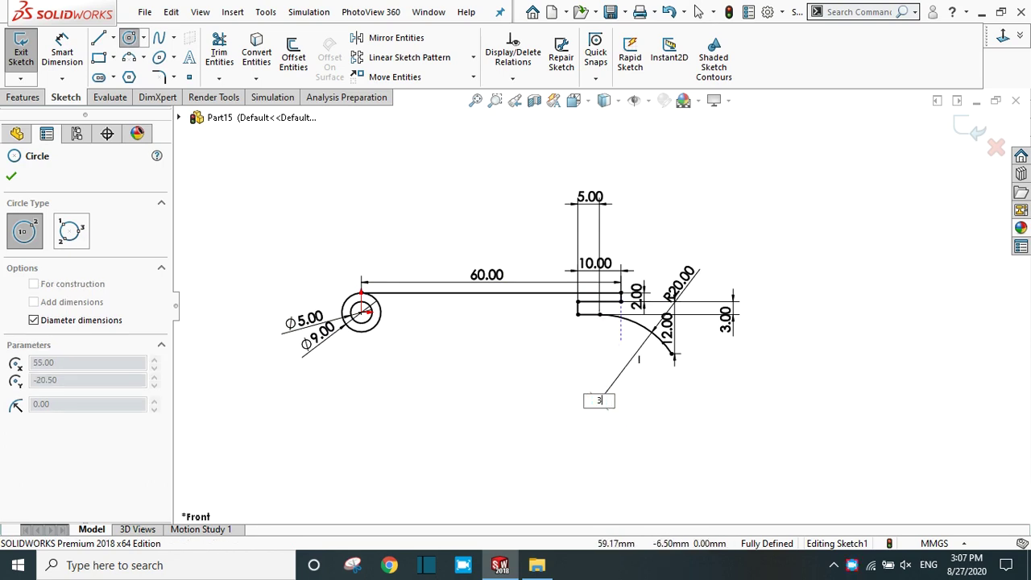
text(34)
key(Return)
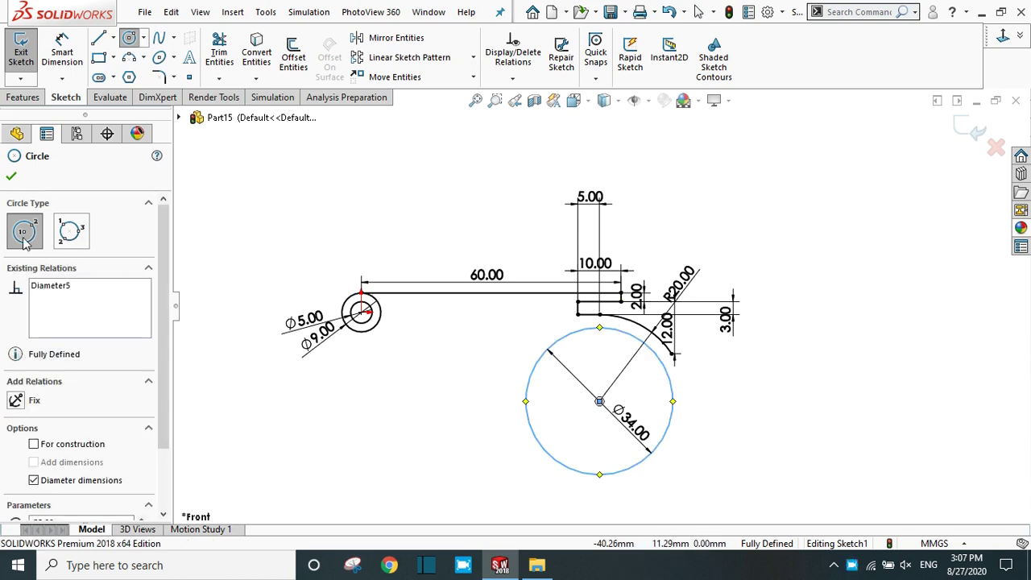
click(8, 179)
Move the 12 mm height dimension farther out to the right of the profile, beyond the 3 mm dimension
scroll(648, 334, down, 2)
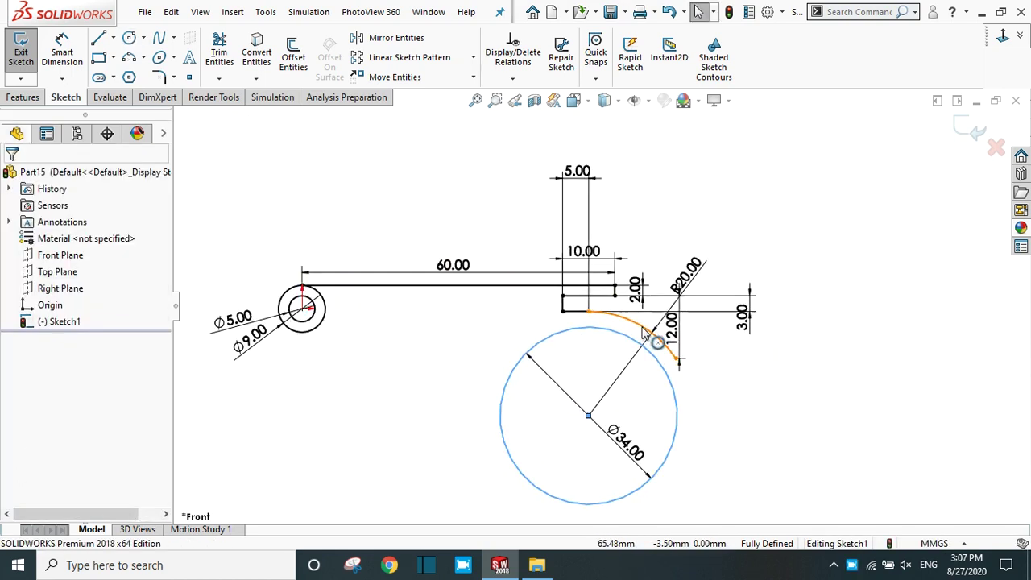
click(850, 345)
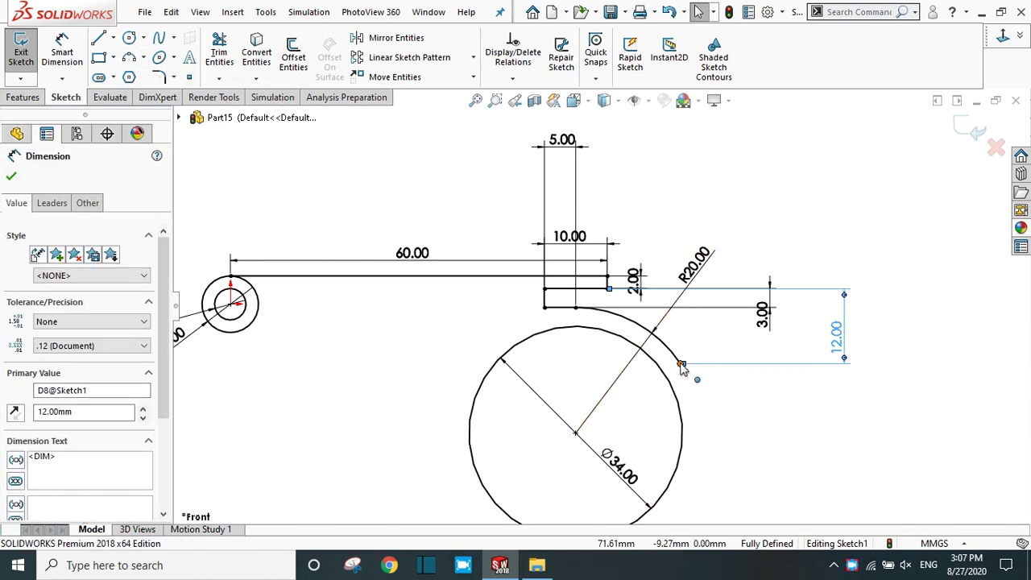
click(10, 179)
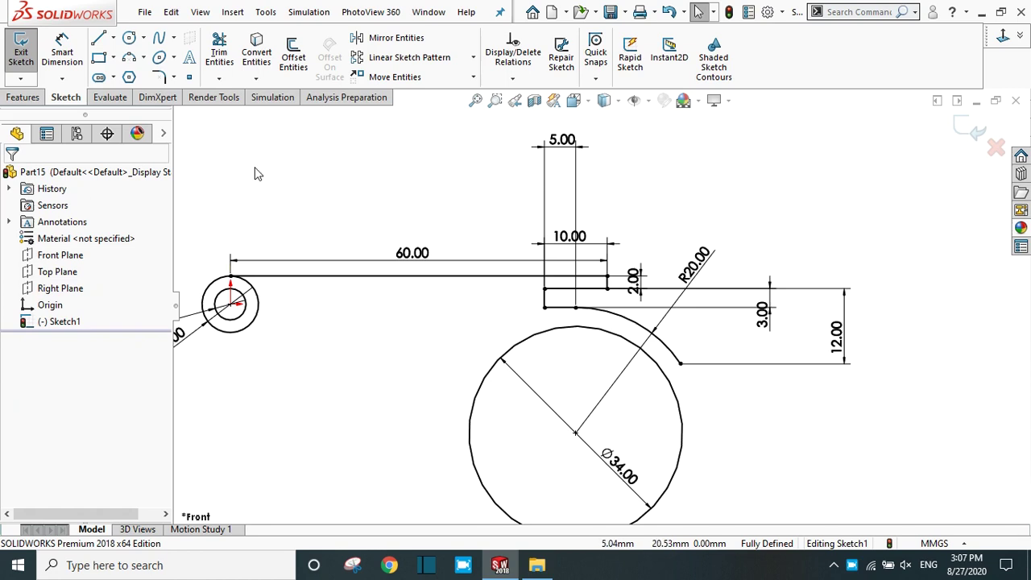
Draw a small rounded three-point arc joining the lower end of the R20 arc to the 34 mm circle
click(134, 61)
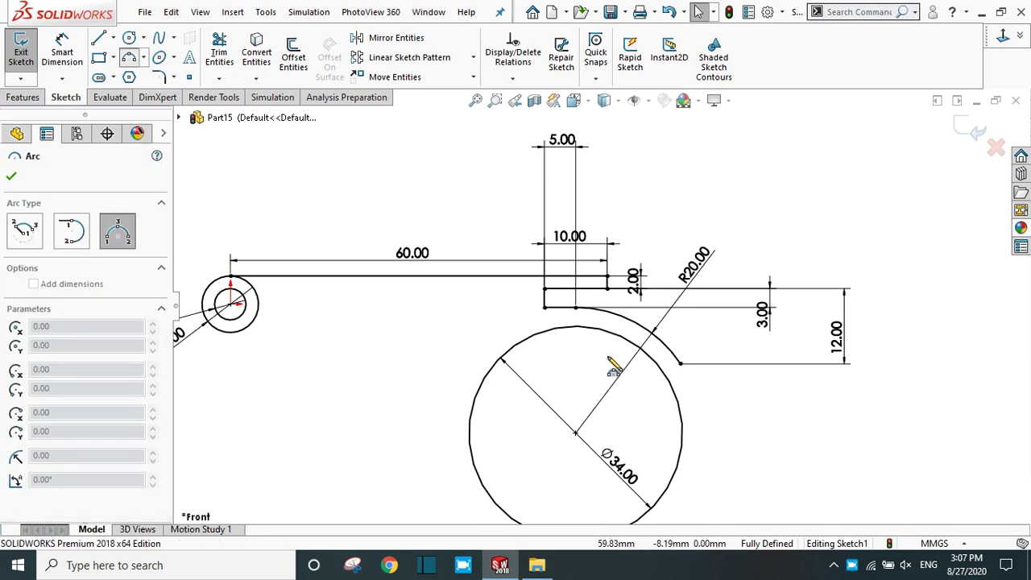
click(670, 373)
click(681, 391)
right_click(681, 388)
click(707, 396)
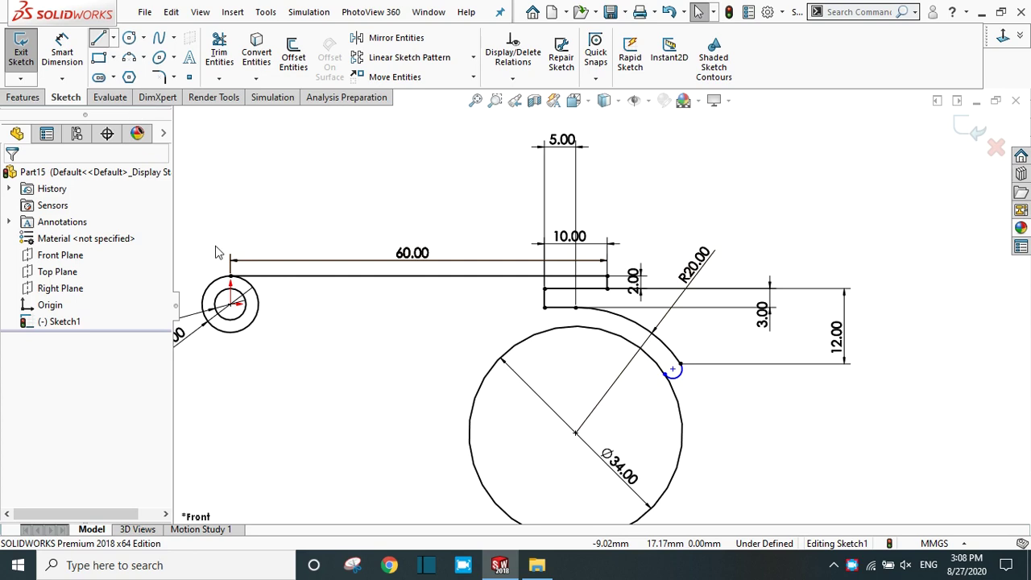
Draw a 28 mm horizontal line starting on the 9 mm circle, and move its dimension above the 60 mm dimension
key(l)
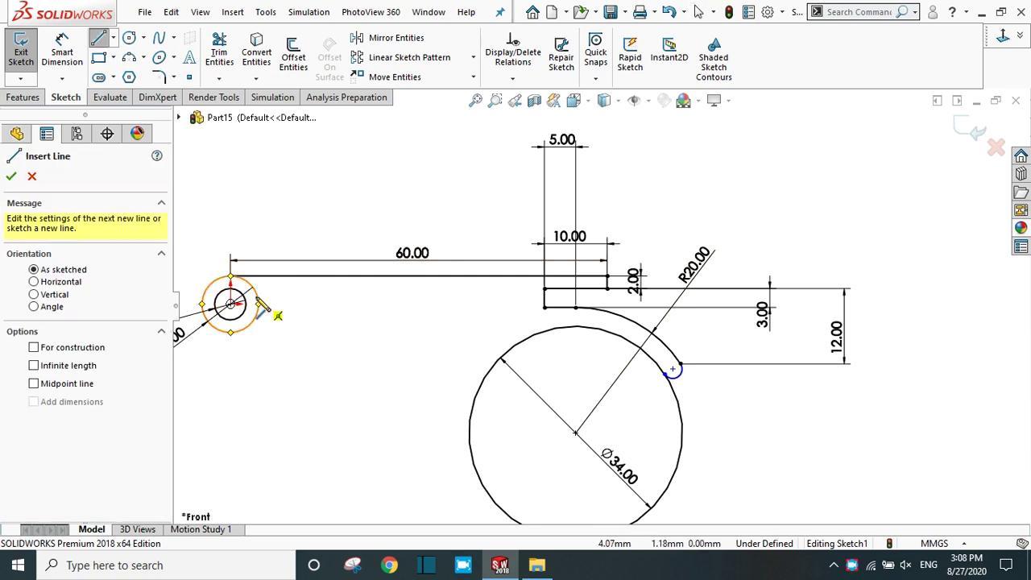
click(258, 295)
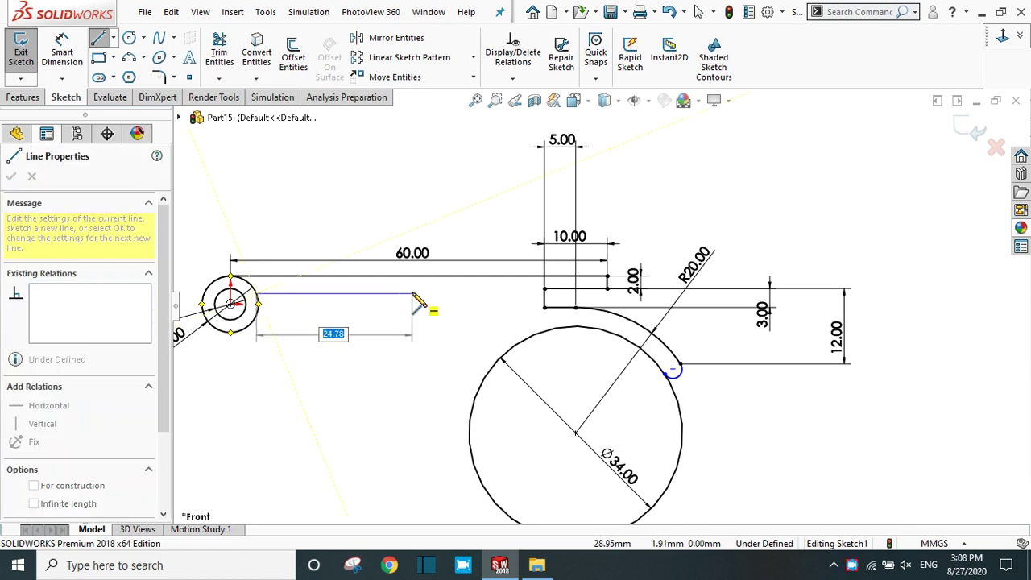
text(28)
key(Return)
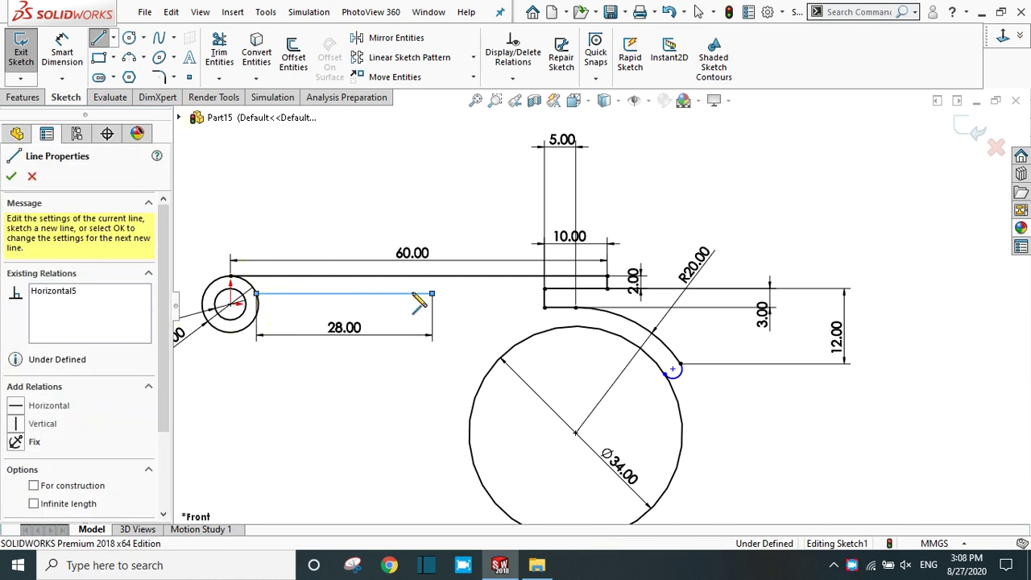
click(22, 181)
drag(344, 327, 334, 211)
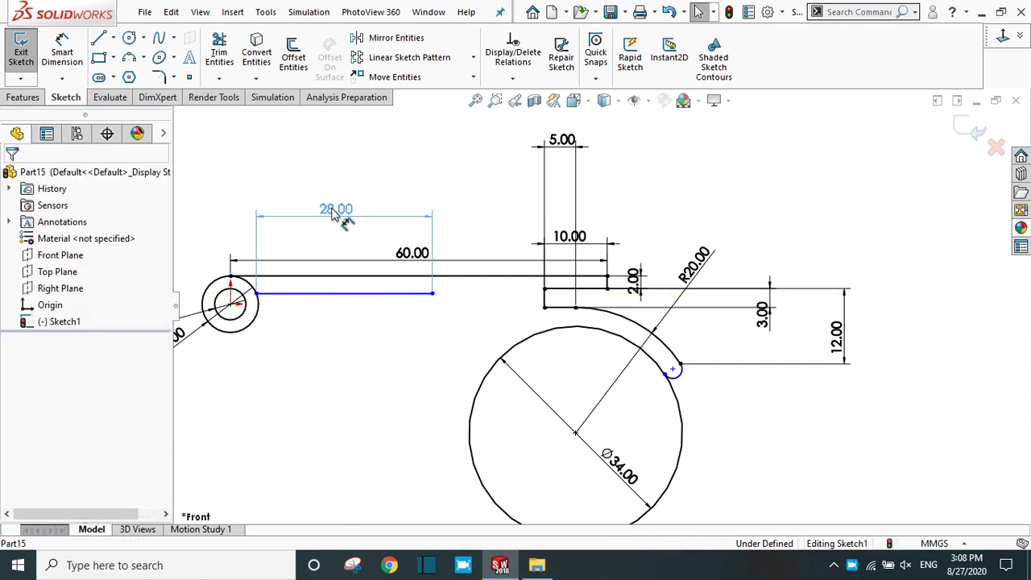
Dimension the gap between the 60 mm top line and the 28 mm line, set it to 3.5 mm, and finish dimensioning
scroll(497, 331, down, 2)
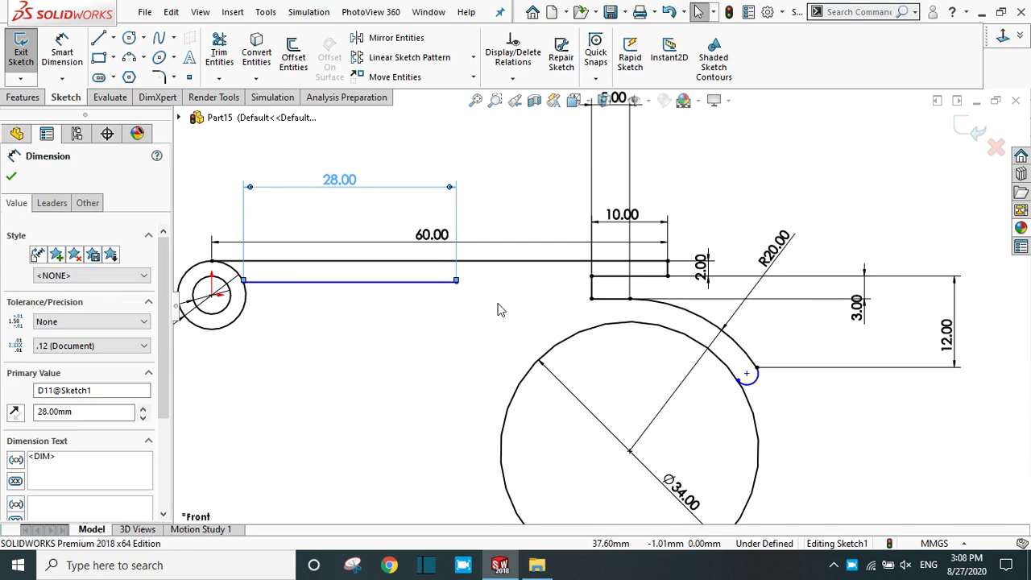
scroll(499, 309, down, 2)
scroll(448, 294, up, 2)
click(62, 53)
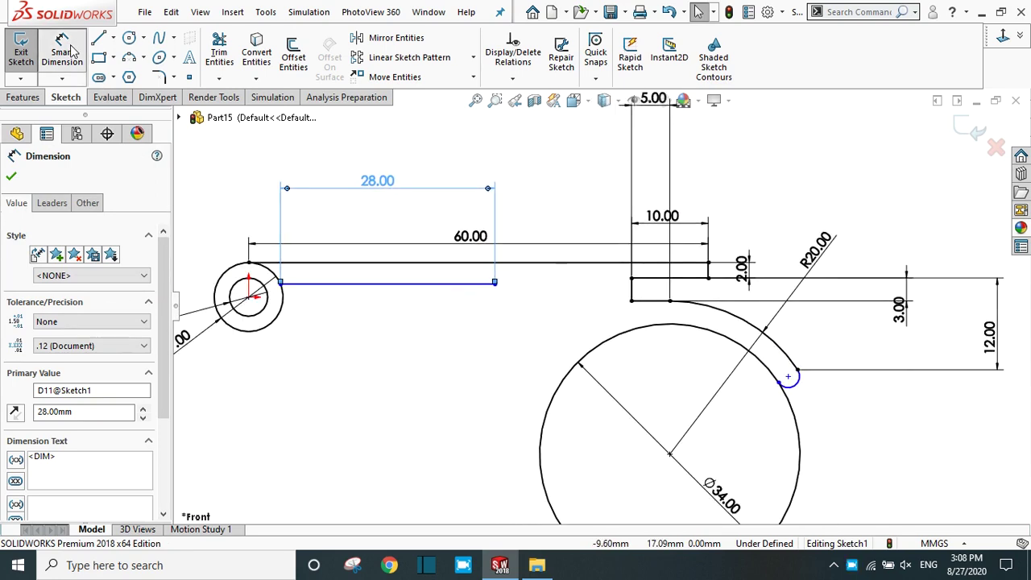
click(322, 272)
click(329, 283)
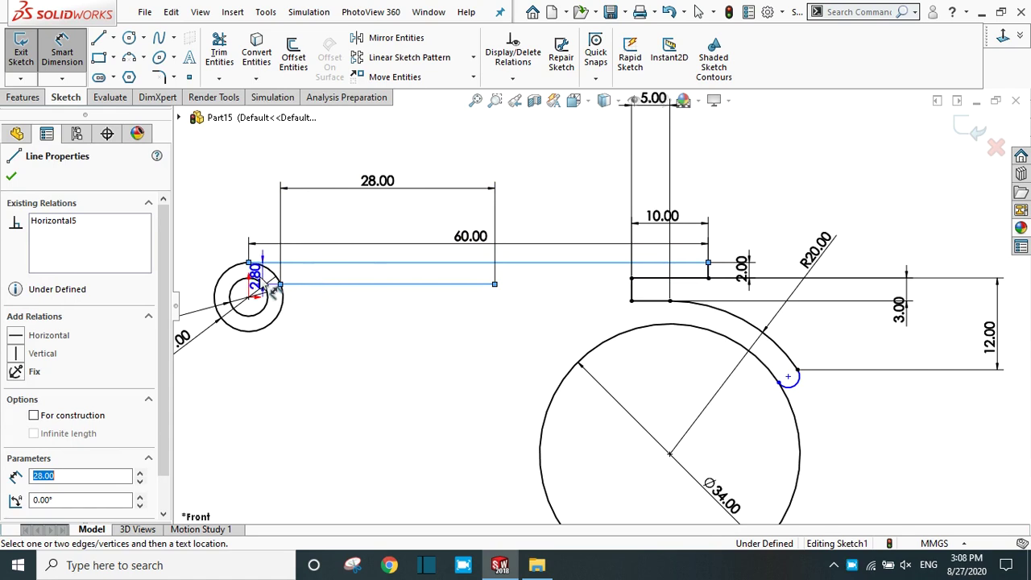
click(213, 278)
text(3.5)
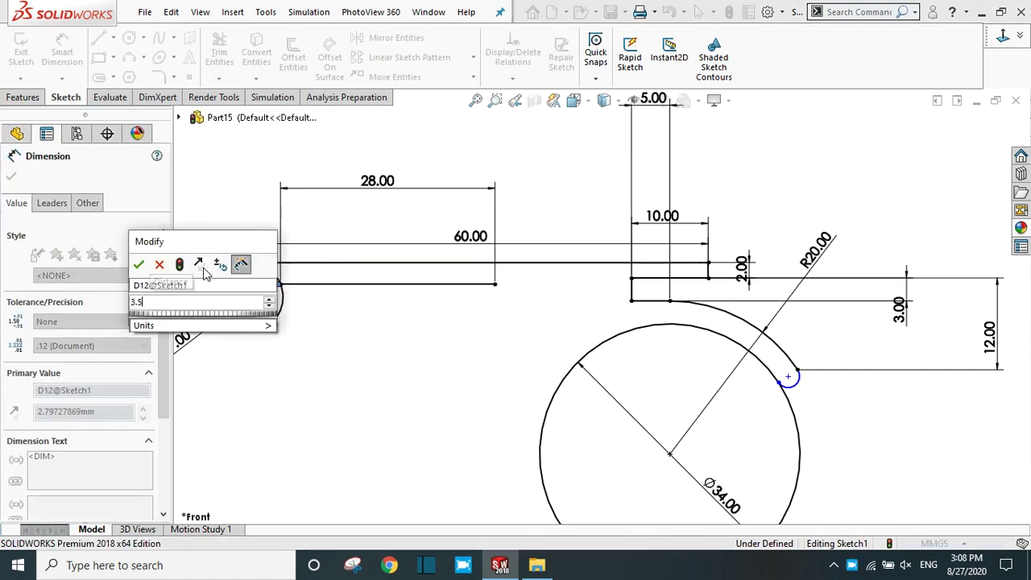
key(Return)
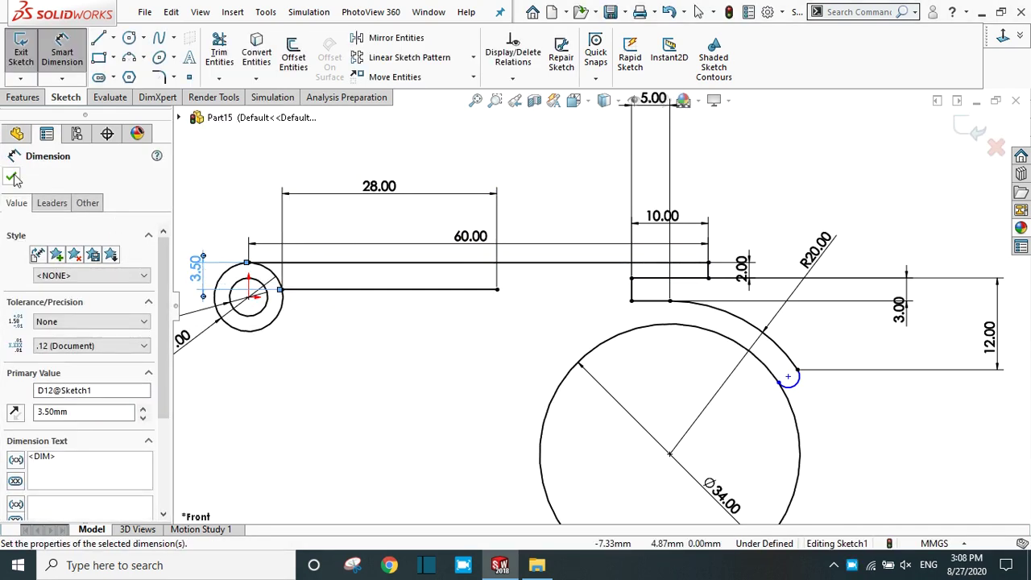
click(12, 177)
Draw a three-point arc from the free end of the 28 mm line curving down into the 34 mm circle
click(130, 62)
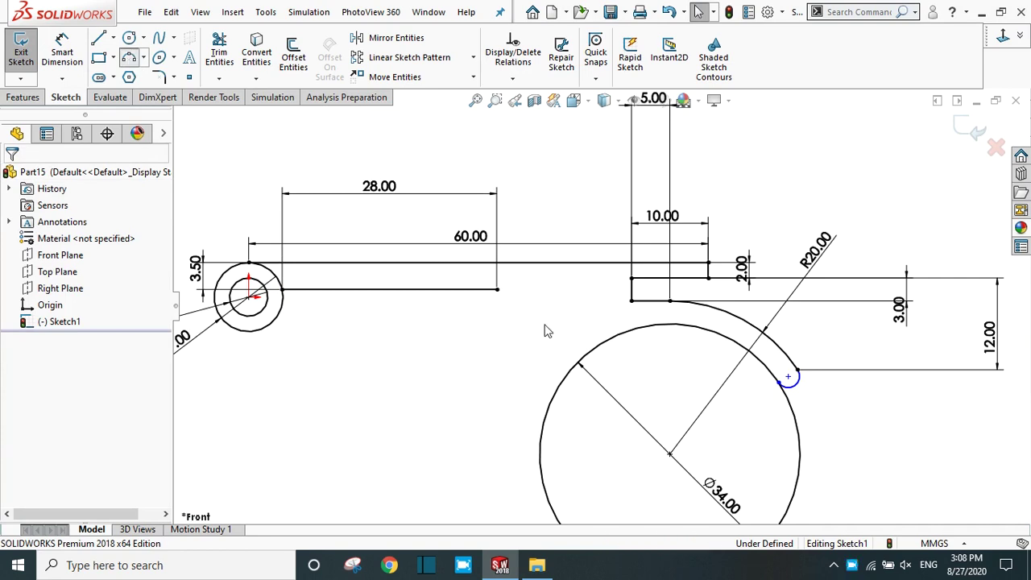
click(497, 290)
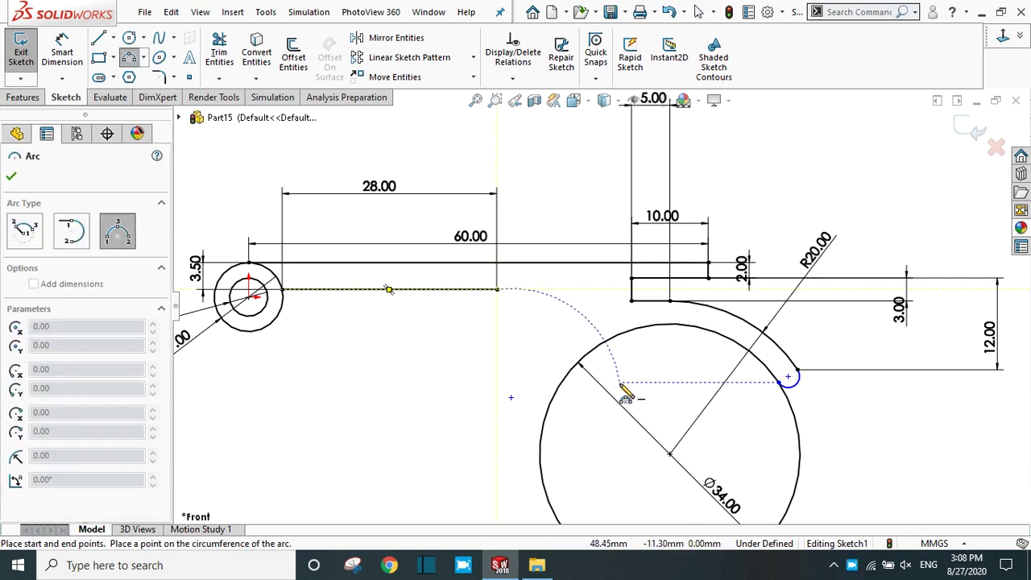
click(554, 311)
right_click(556, 316)
click(585, 319)
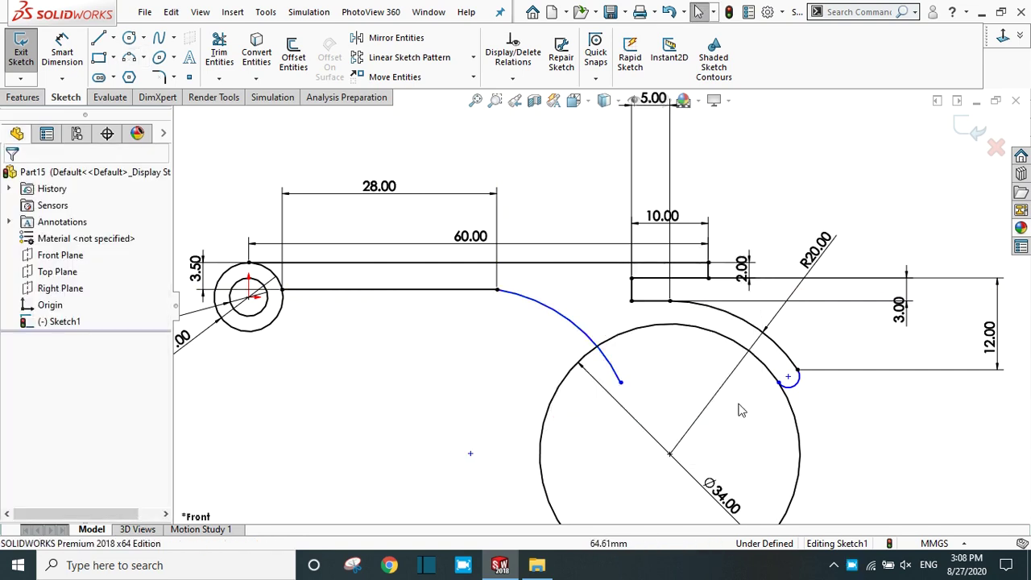
Move the 34 mm diameter dimension outside its circle and make the arc tangent to the 28 mm line at their shared endpoint
mouse_move(636, 427)
mouse_down()
mouse_move(626, 448)
mouse_move(738, 455)
mouse_move(782, 410)
mouse_move(856, 403)
mouse_up()
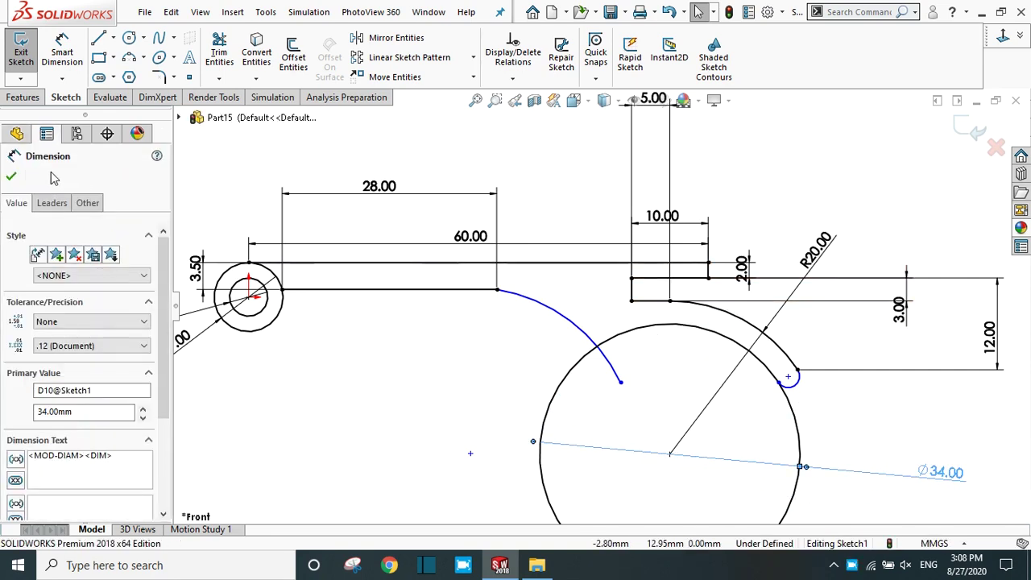
key(Escape)
click(497, 292)
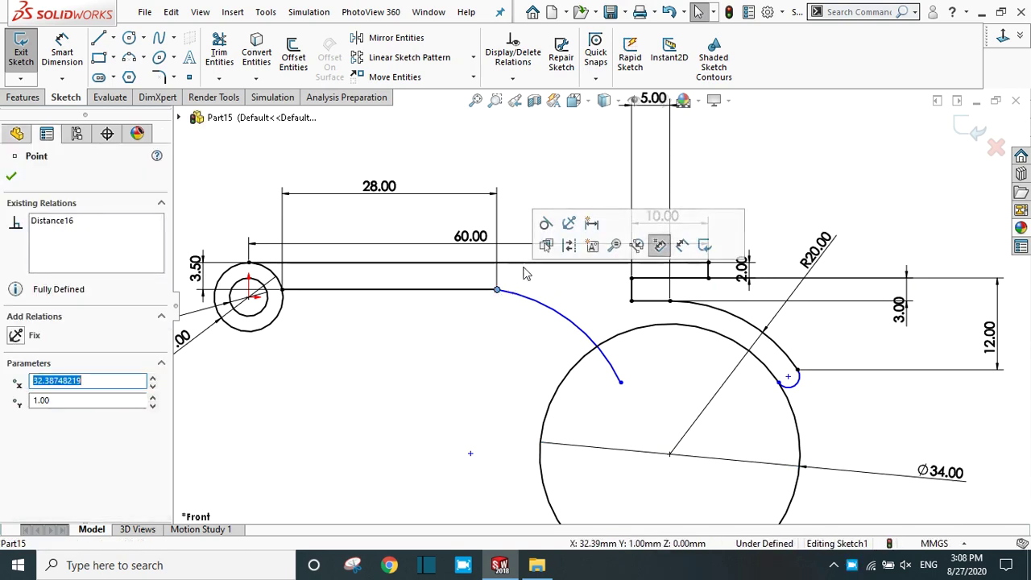
click(548, 246)
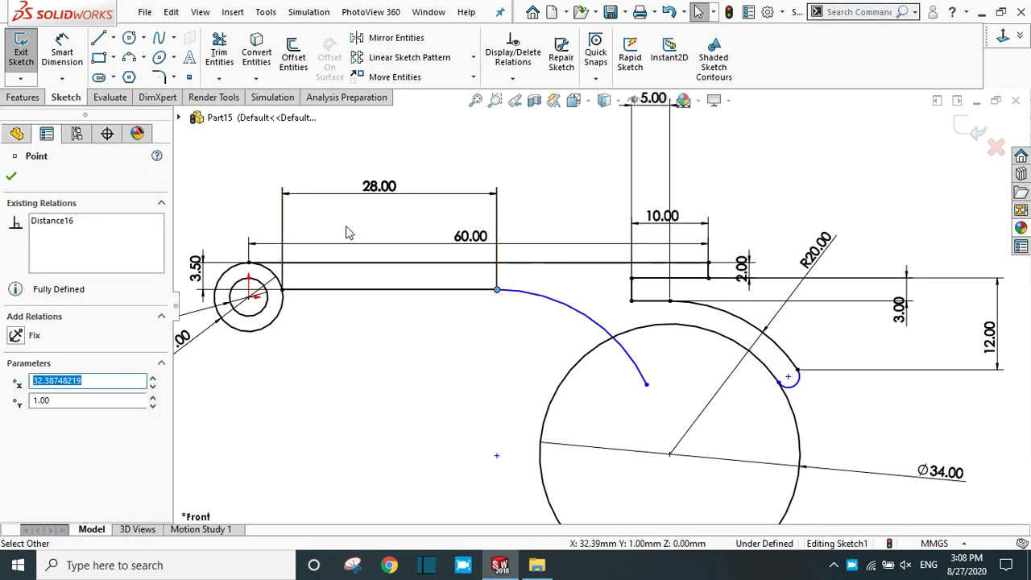
Dimension the radius of the arc leaving the 28 mm line and set it to 13 mm
click(62, 50)
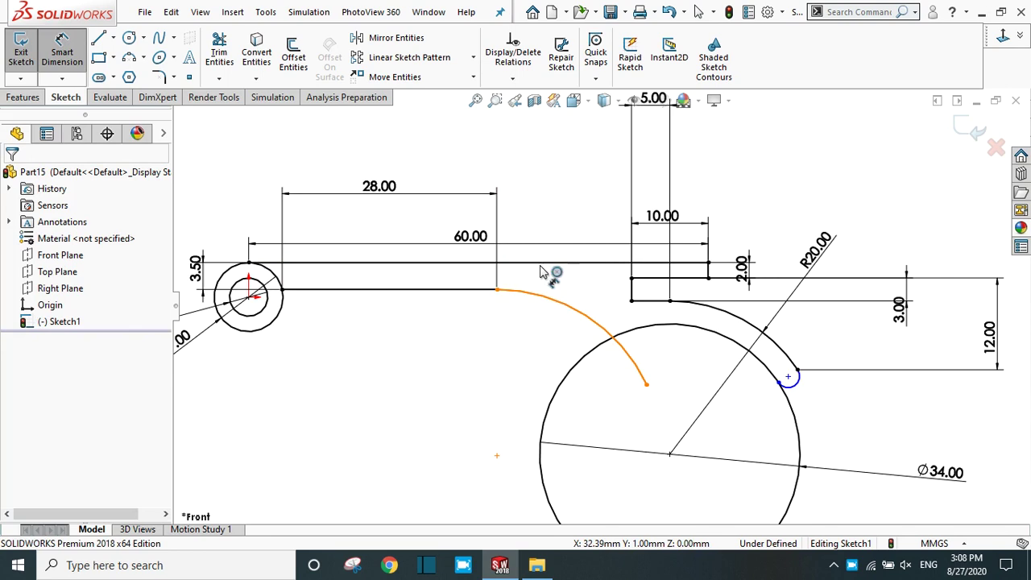
click(542, 296)
click(555, 178)
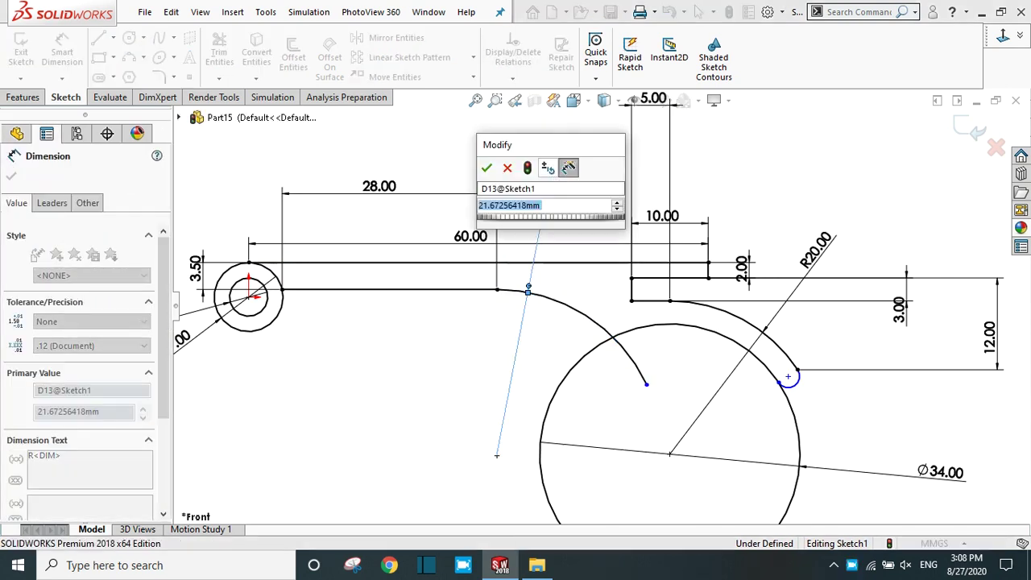
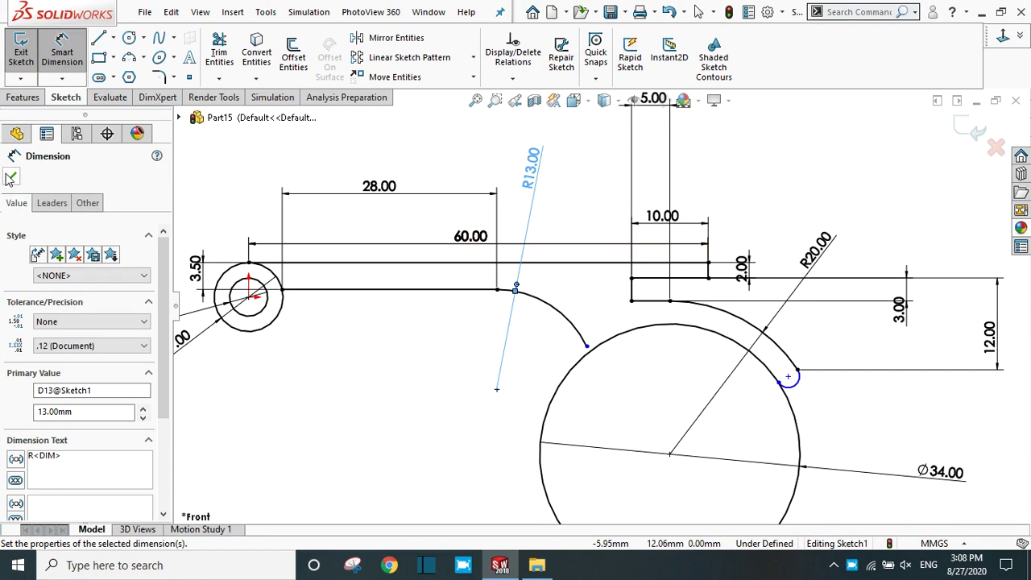
Add a horizontal relation between the R13 arc's free end and the inner endpoint of the small arc closing the R20 curve
click(588, 350)
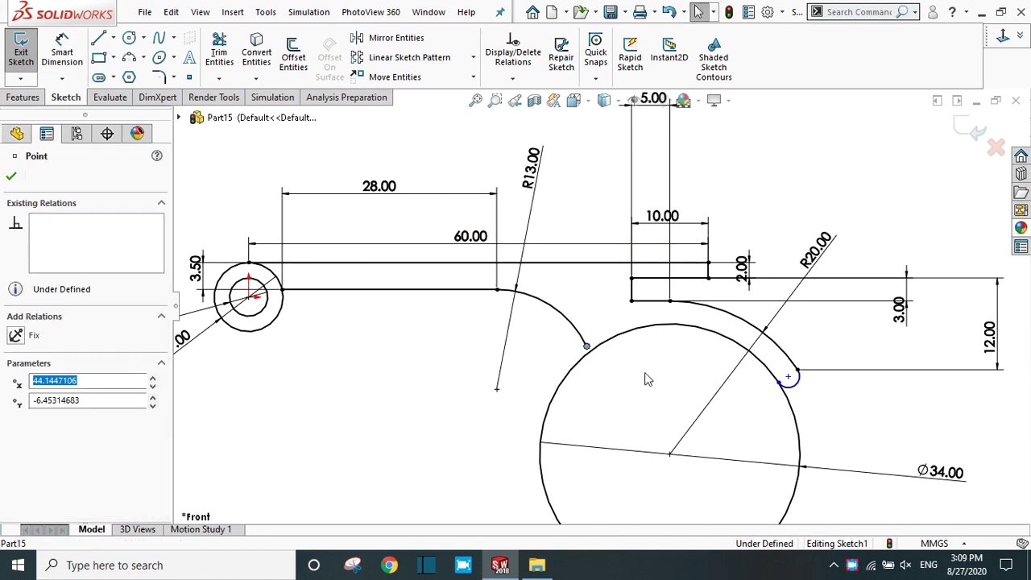
ctrl+click(779, 383)
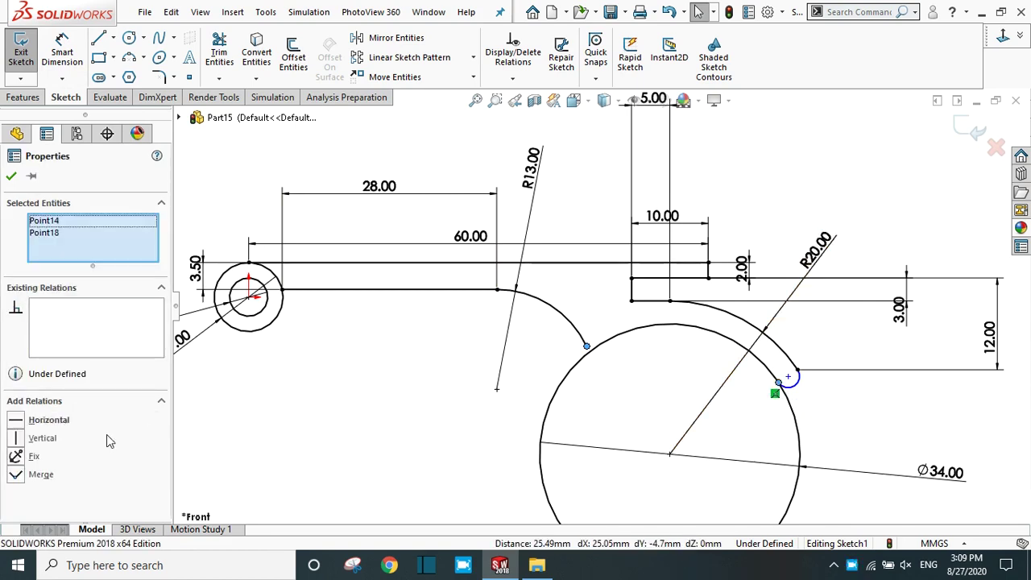
click(47, 421)
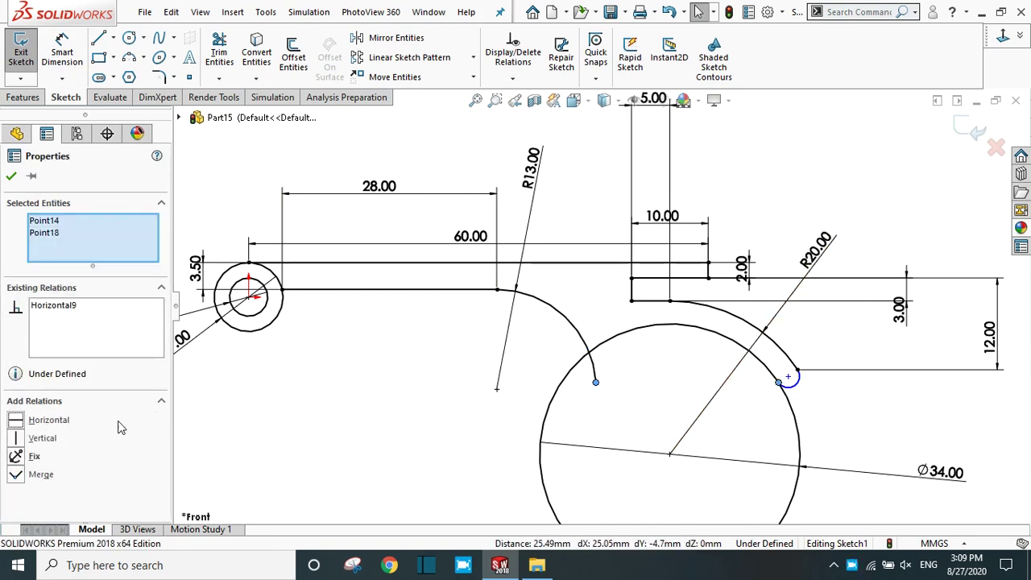
click(10, 178)
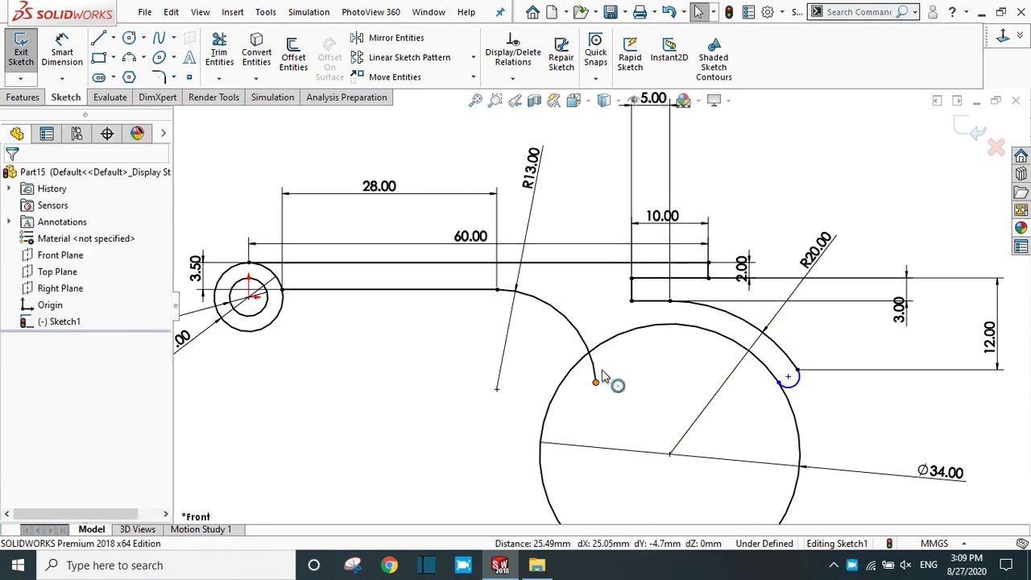
Draw a small three-point arc bulging downward from the free end of the R13 arc to form the hook tip
scroll(660, 371, up, 3)
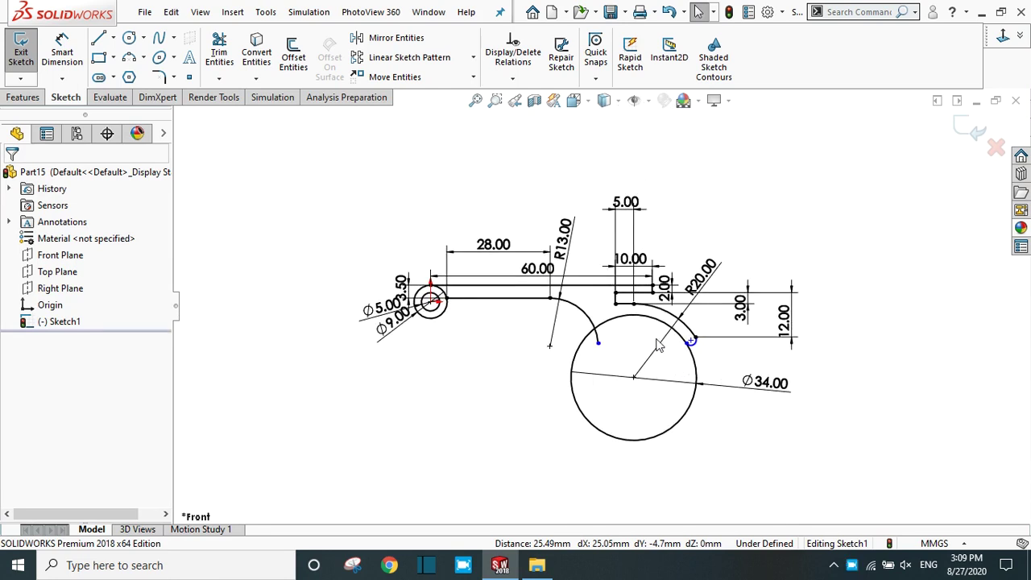
click(129, 59)
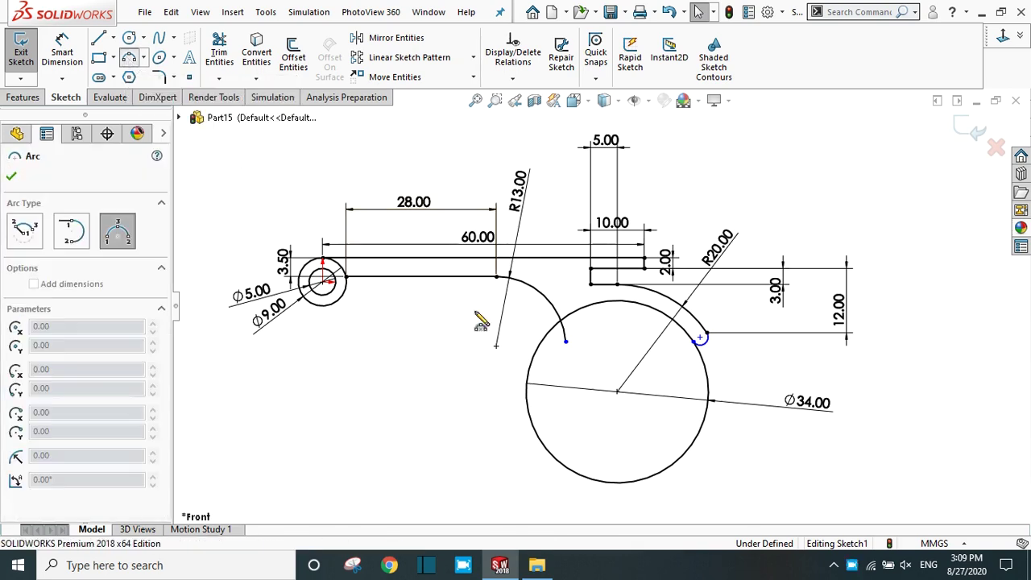
click(581, 364)
right_click(578, 361)
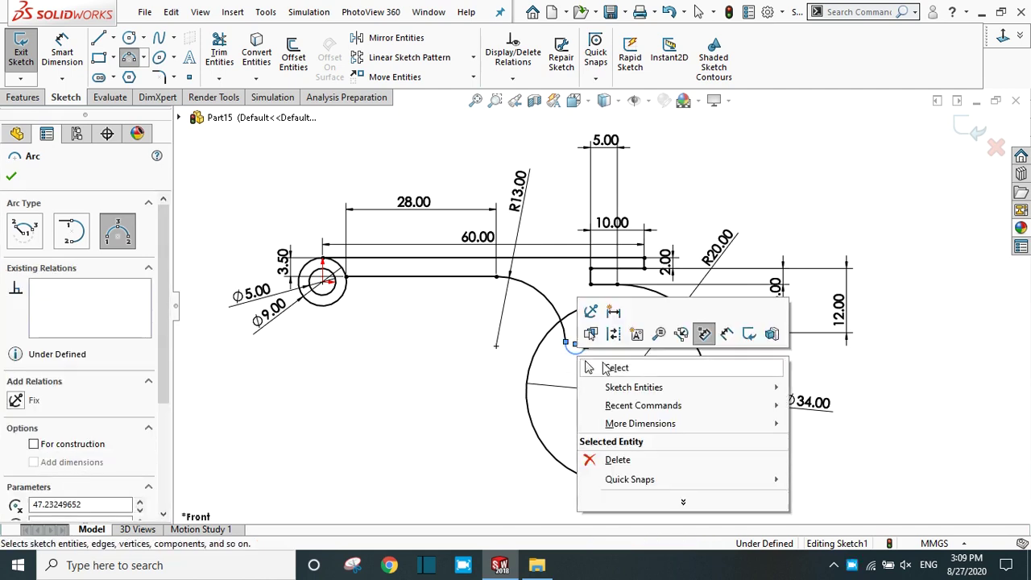
click(592, 364)
Make the small hook-tip arc tangent to the R13 arc at their shared endpoint
click(567, 342)
scroll(566, 345, down, 4)
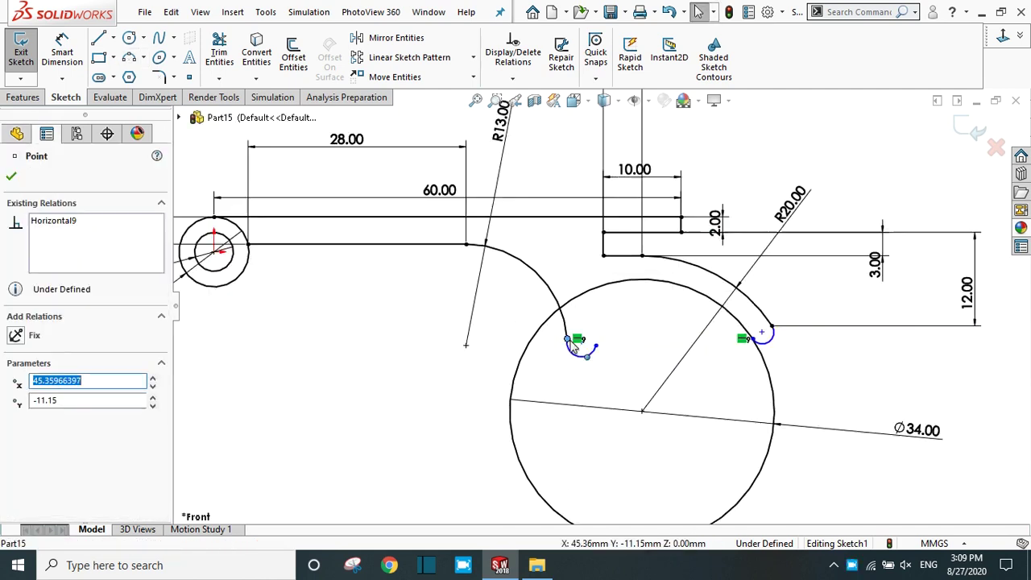
scroll(633, 278, up, 2)
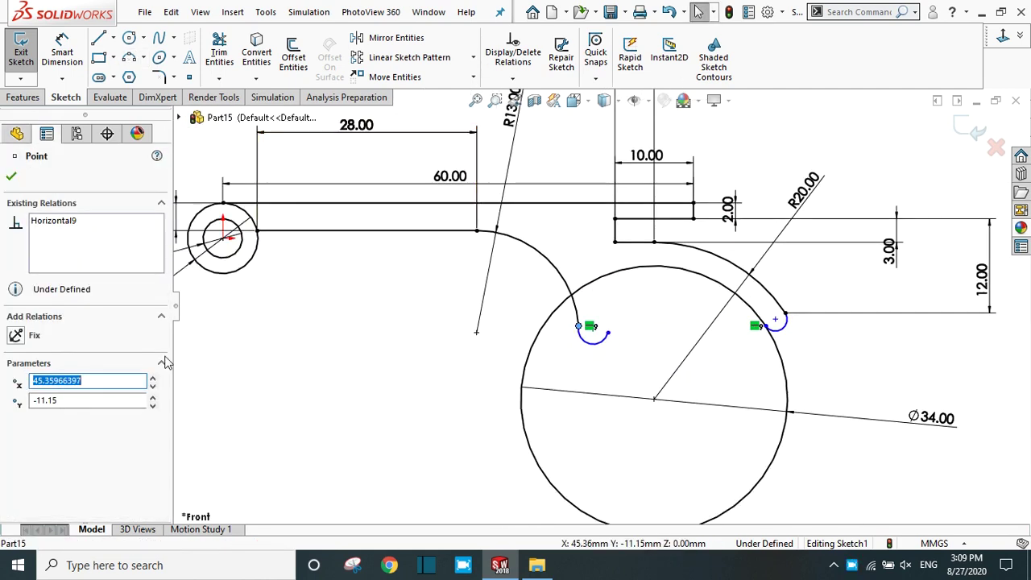
click(10, 180)
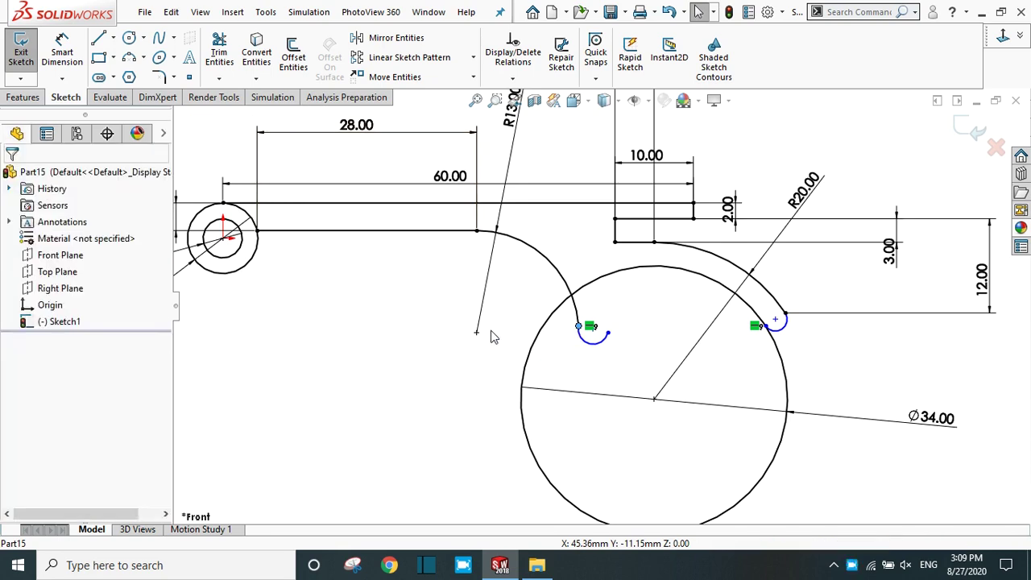
click(579, 327)
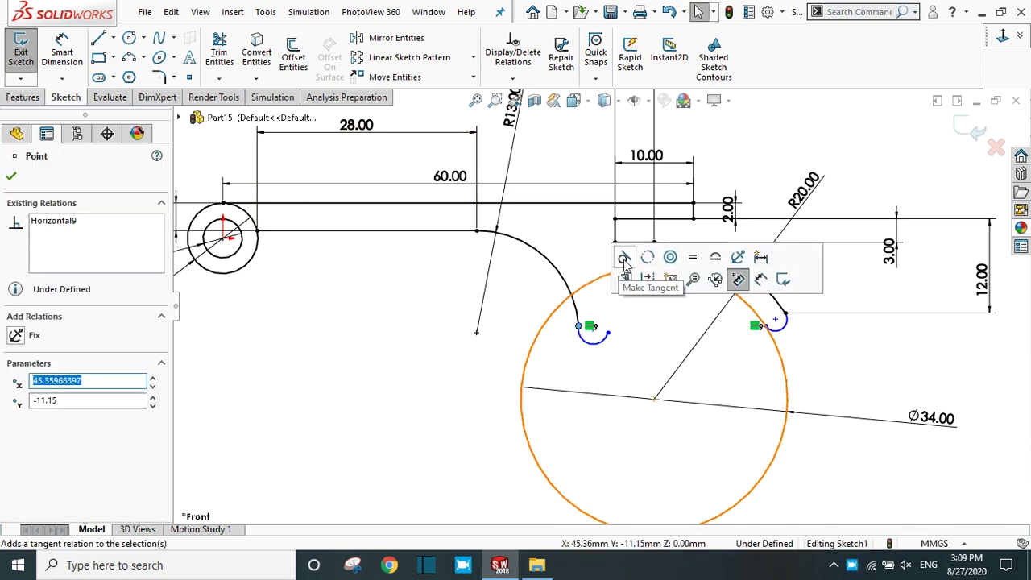
click(10, 179)
Draw a three-point arc from the hook-tip arc's free end up to the 34 mm circle, bulging toward the R13 arc
scroll(609, 345, up, 4)
scroll(657, 297, down, 4)
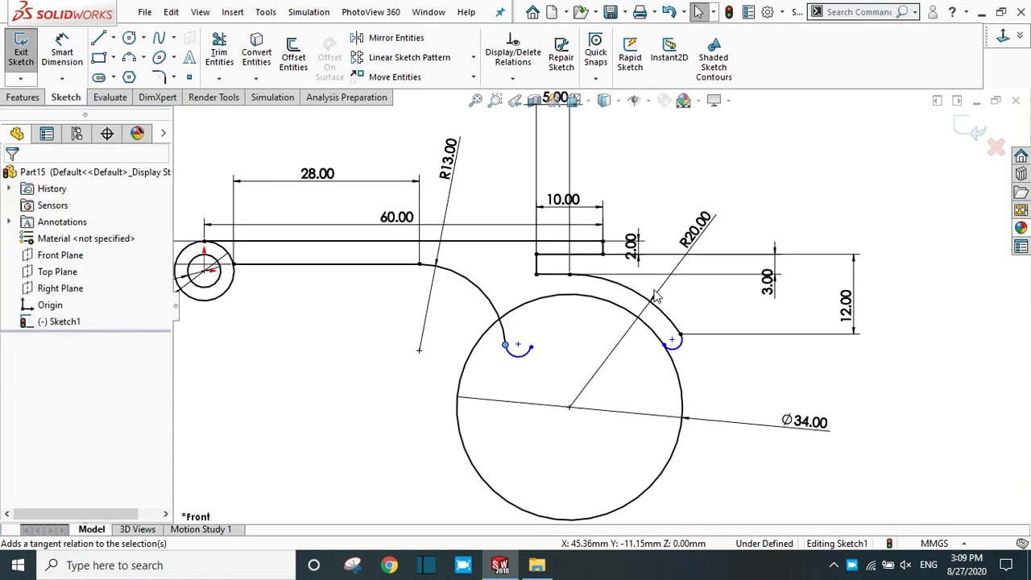
click(134, 59)
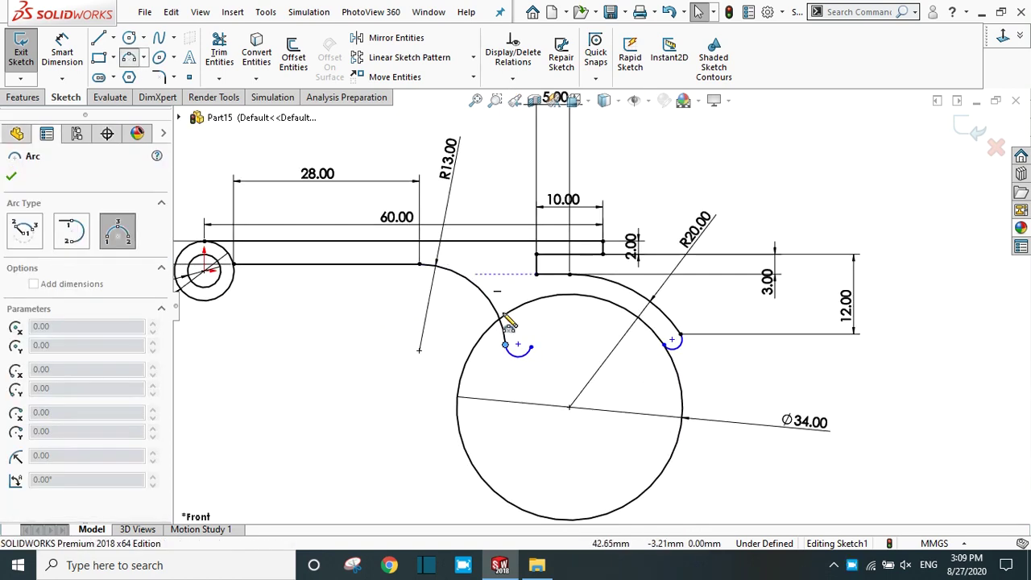
click(531, 347)
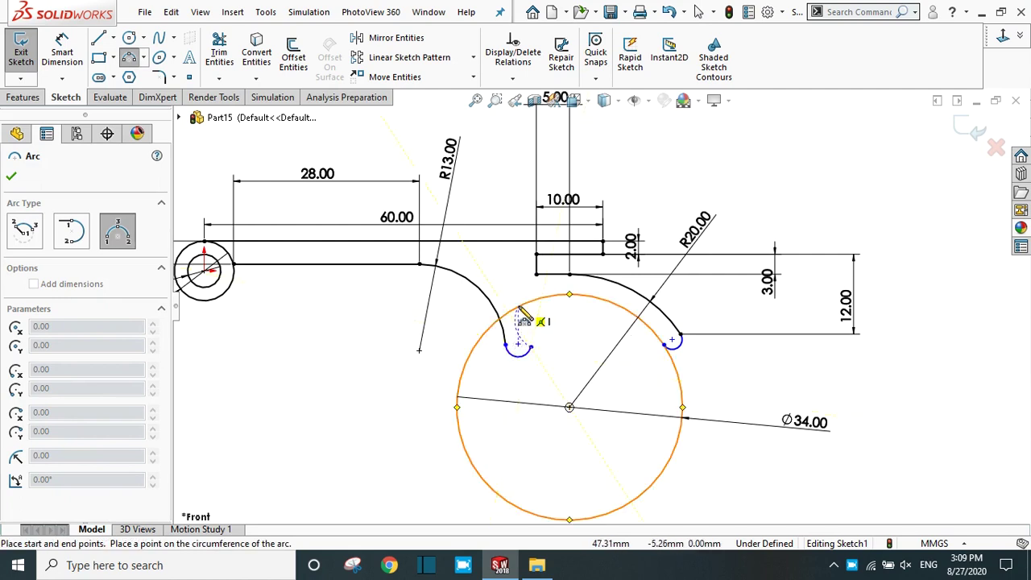
click(524, 318)
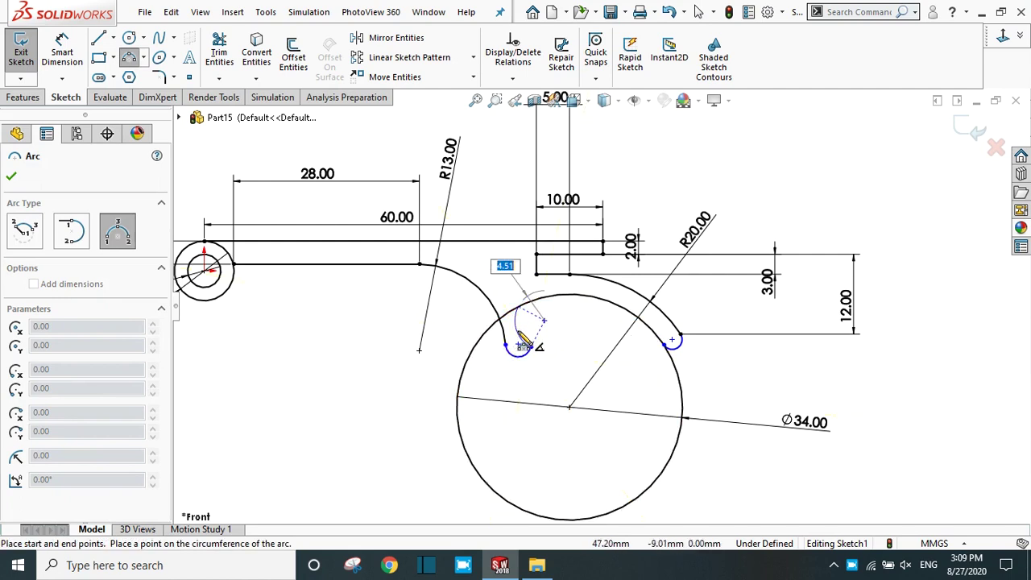
click(532, 336)
right_click(531, 344)
click(531, 344)
Trim the 34 mm circle, keeping only the portion between the new hook arc and the small arc closing the R20 curve
scroll(539, 320, down, 2)
click(217, 54)
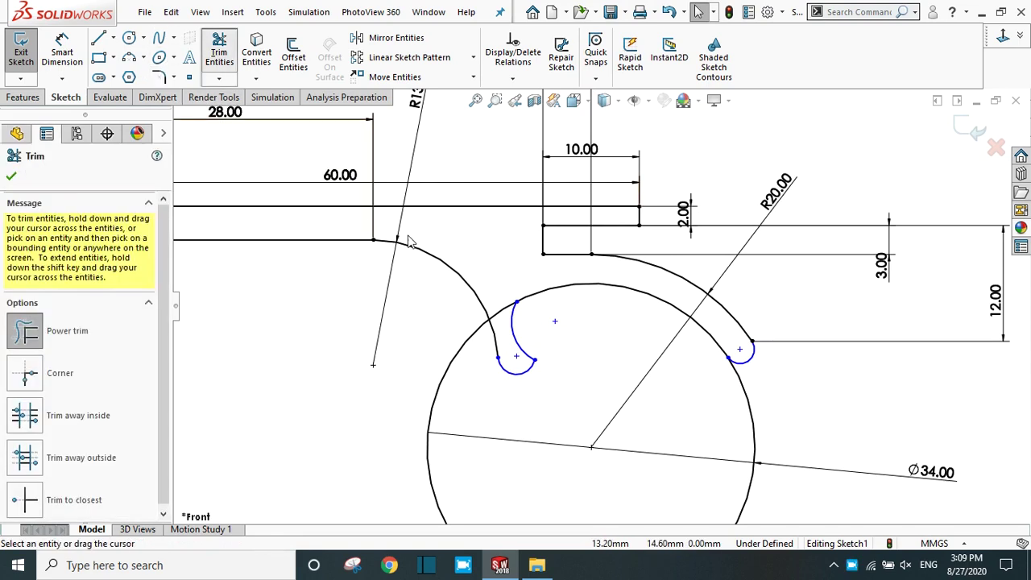
drag(494, 310, 495, 328)
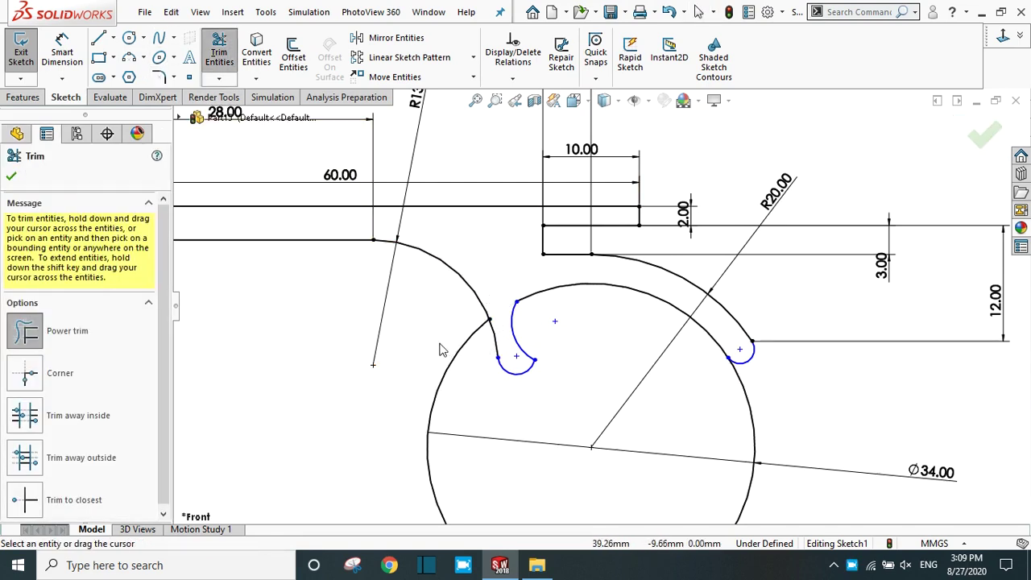
drag(451, 367, 480, 373)
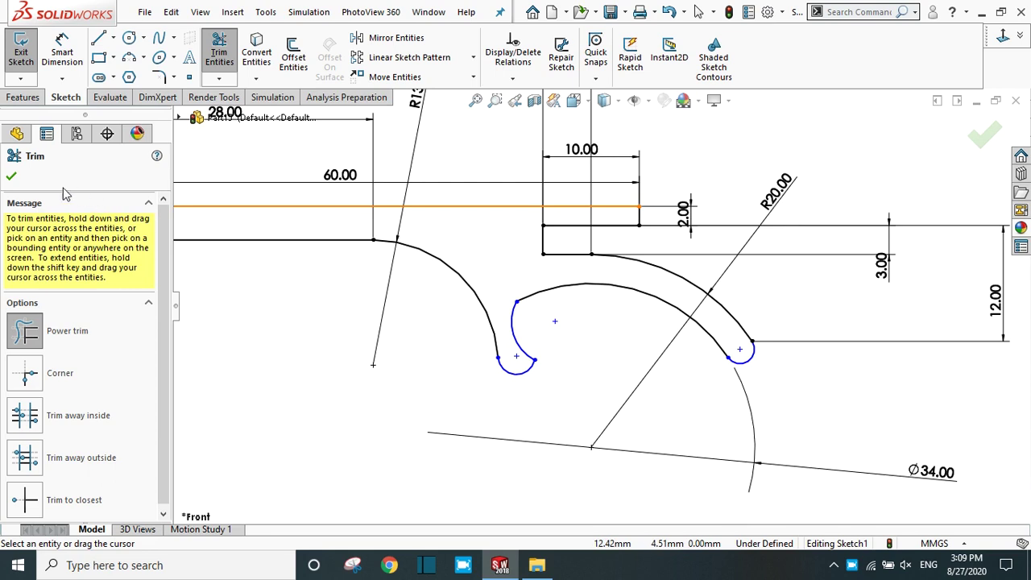
click(12, 179)
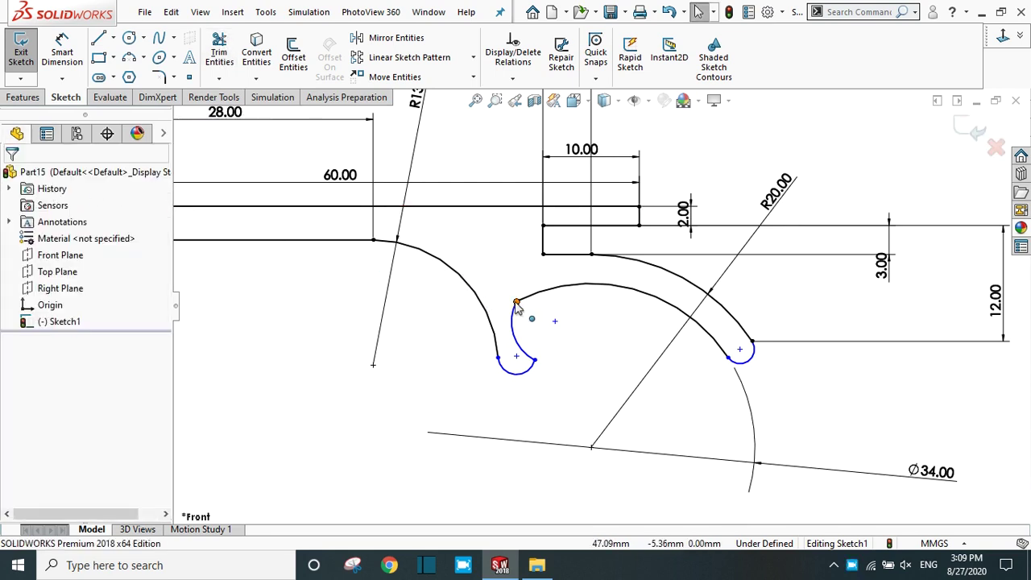
Make the inner hook arc tangent to the remaining 34 mm arc at their shared endpoint
drag(517, 302, 556, 287)
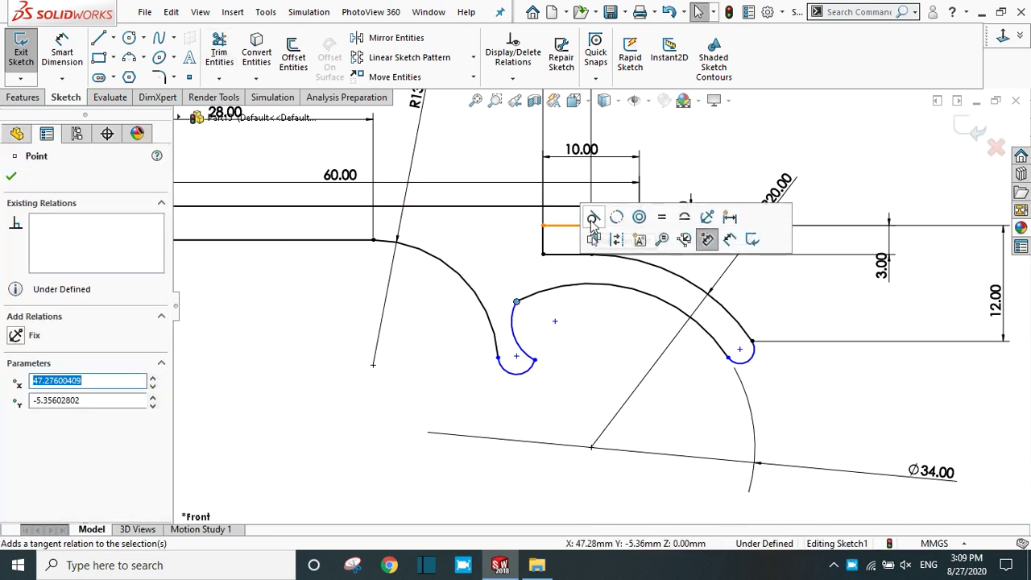
scroll(568, 314, up, 3)
scroll(563, 313, down, 2)
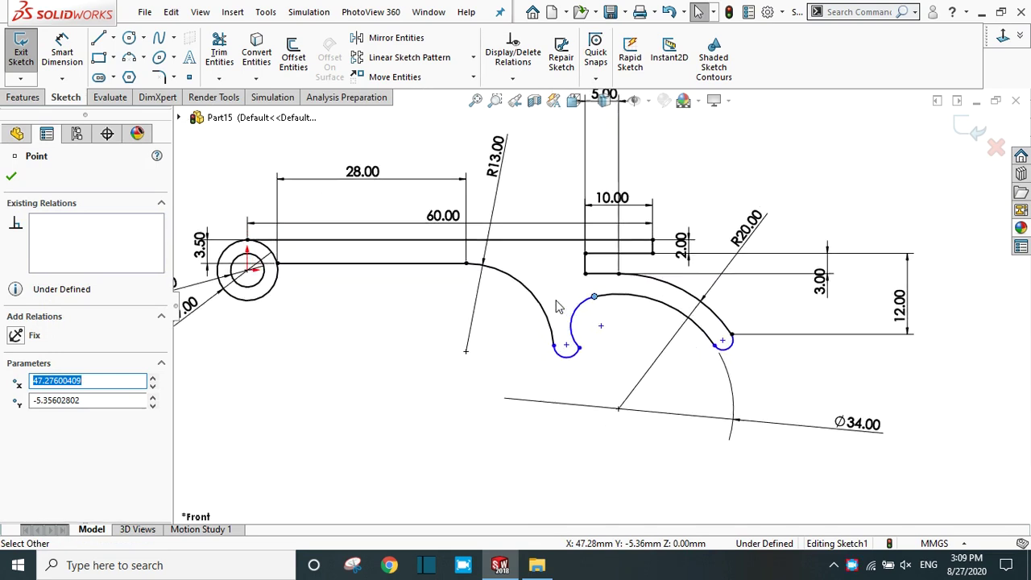
click(11, 179)
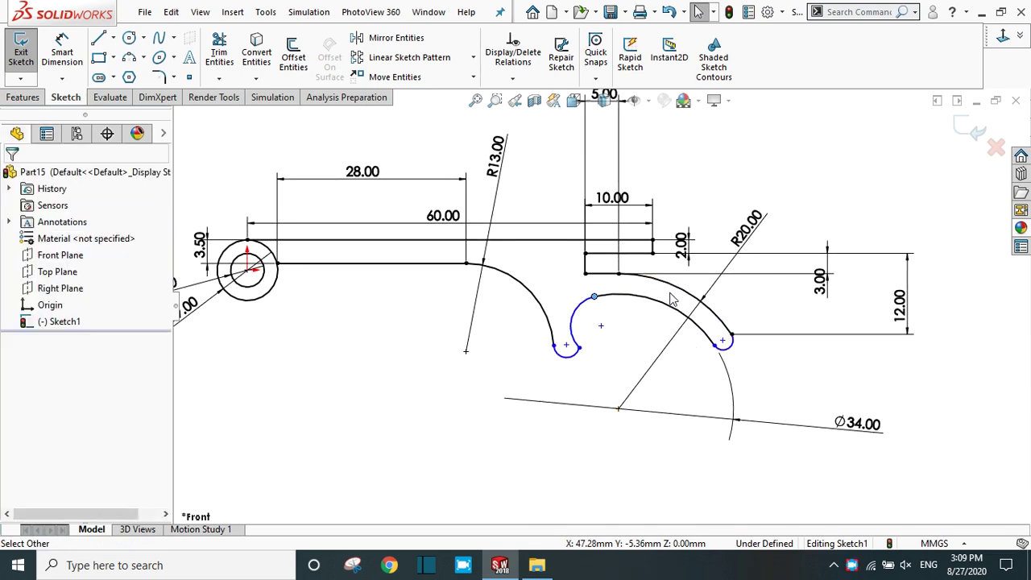
Draw a three-point arc bulging outward over the ends of the two horizontal lines spaced 3 mm apart, rounding the slot end
scroll(673, 299, down, 2)
scroll(576, 290, up, 2)
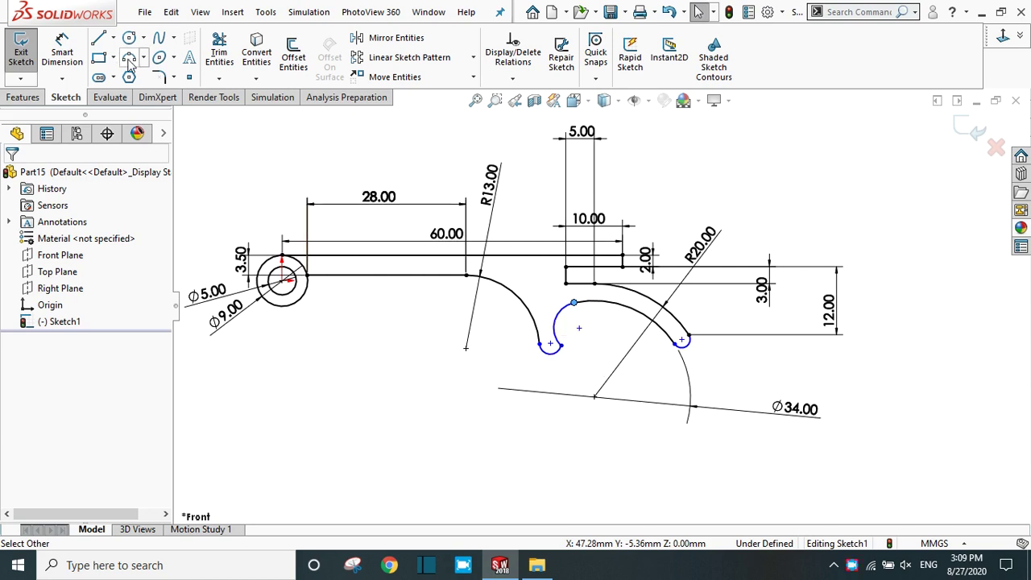
click(129, 58)
click(566, 269)
click(577, 300)
click(556, 282)
right_click(568, 283)
click(581, 285)
Trim away the 3 mm vertical line inside the slot's rounded end
scroll(569, 280, down, 2)
scroll(569, 280, down, 1)
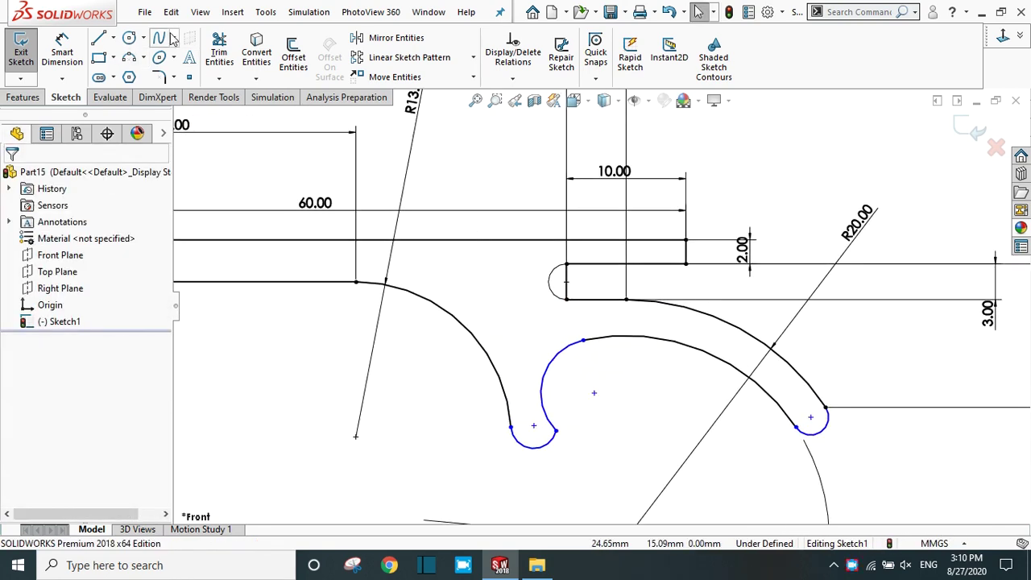
click(212, 58)
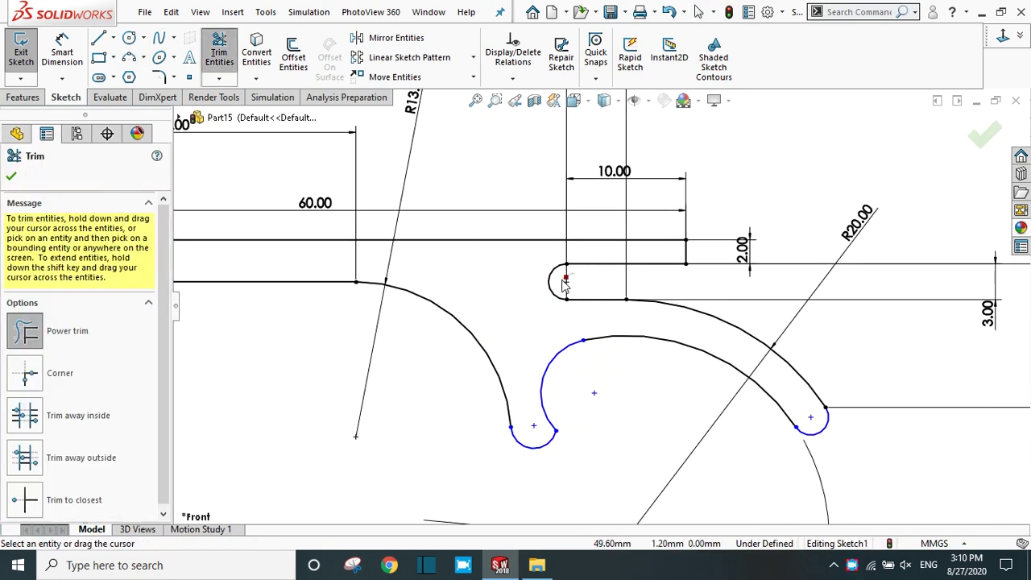
click(14, 178)
Dimension the vertical distance between the inner hook arc's center and the small hook-tip arc's center as 2.4 mm
scroll(615, 314, up, 3)
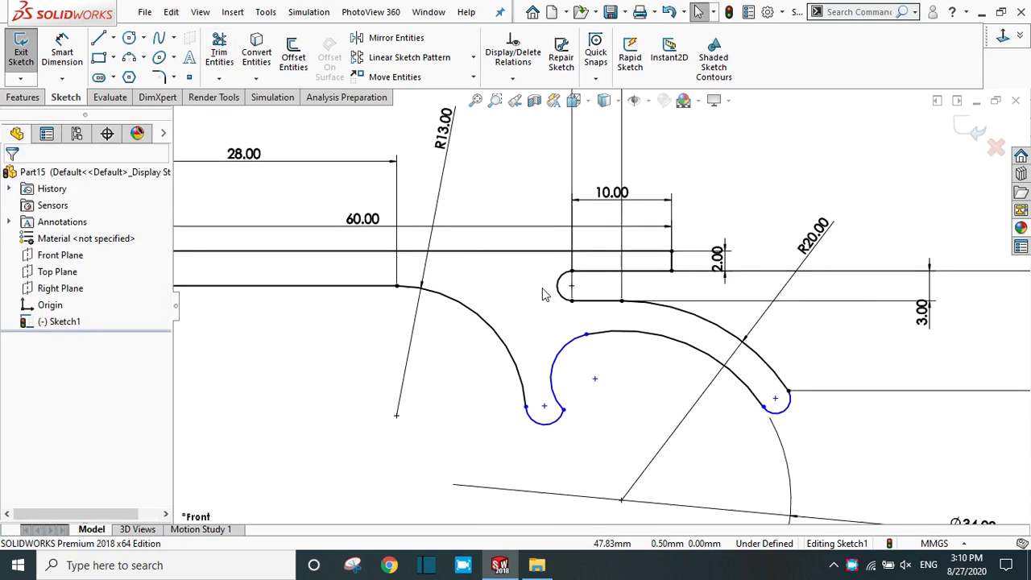
scroll(612, 315, down, 2)
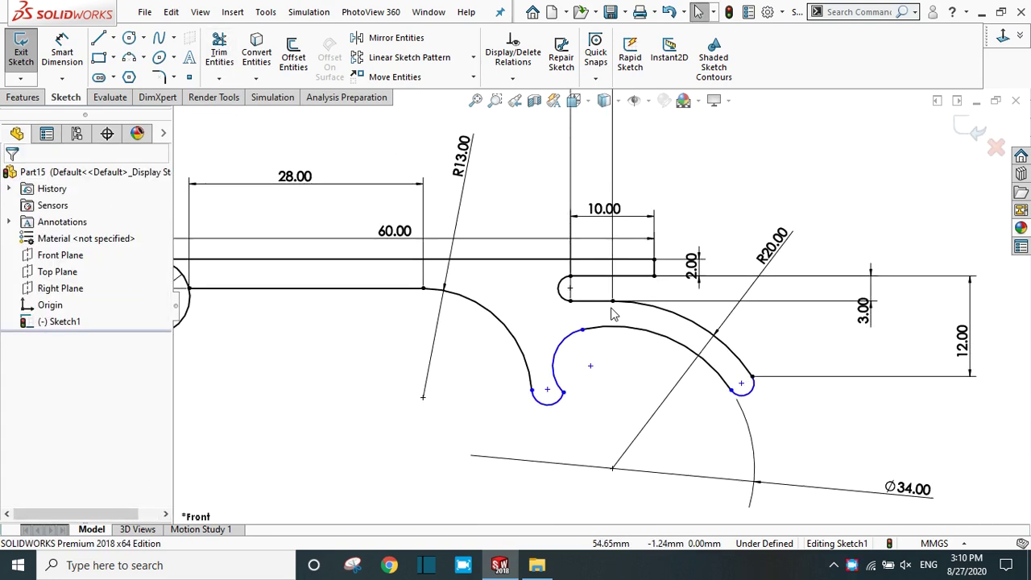
scroll(612, 314, up, 2)
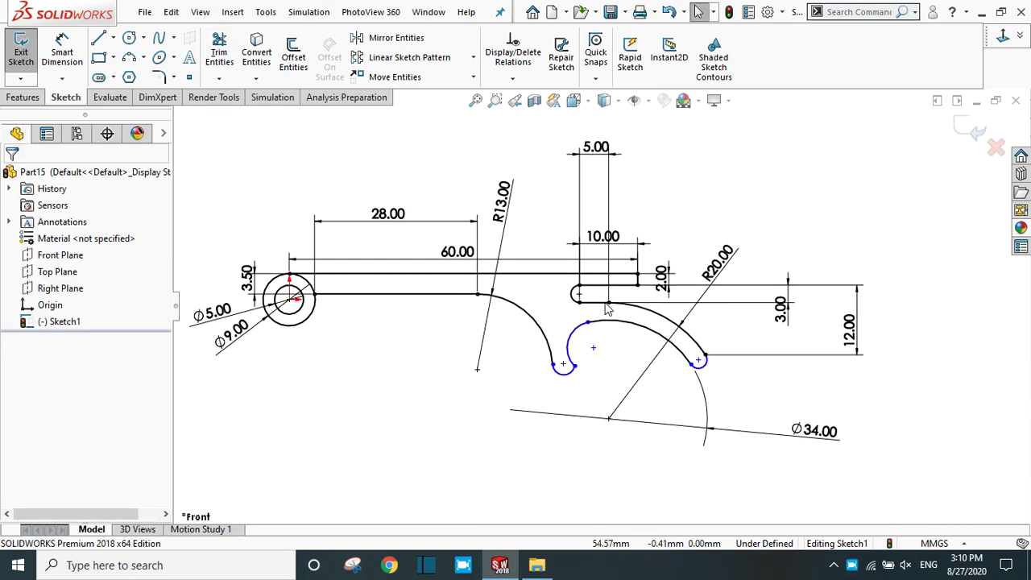
click(61, 55)
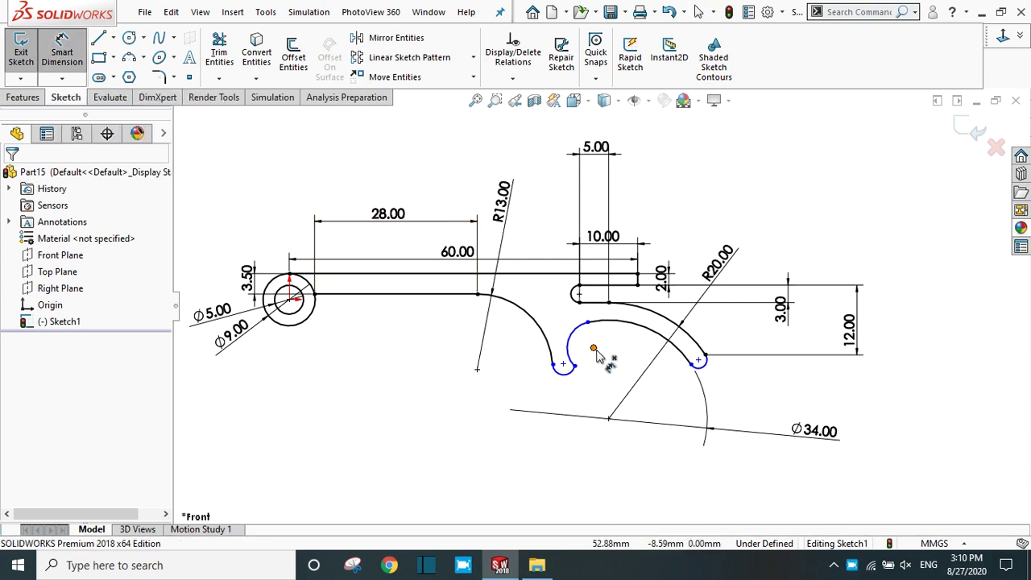
click(594, 349)
click(563, 363)
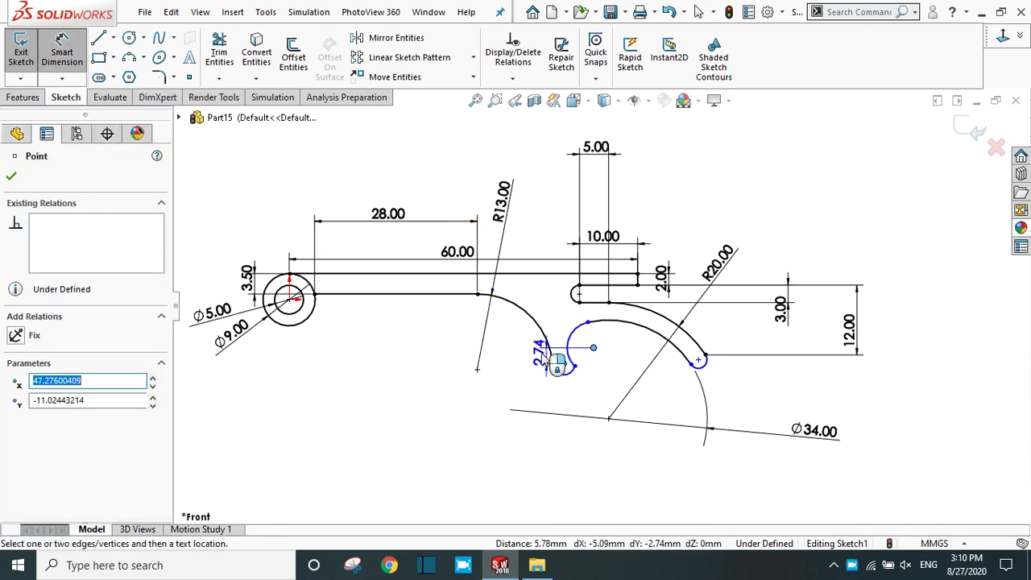
click(435, 367)
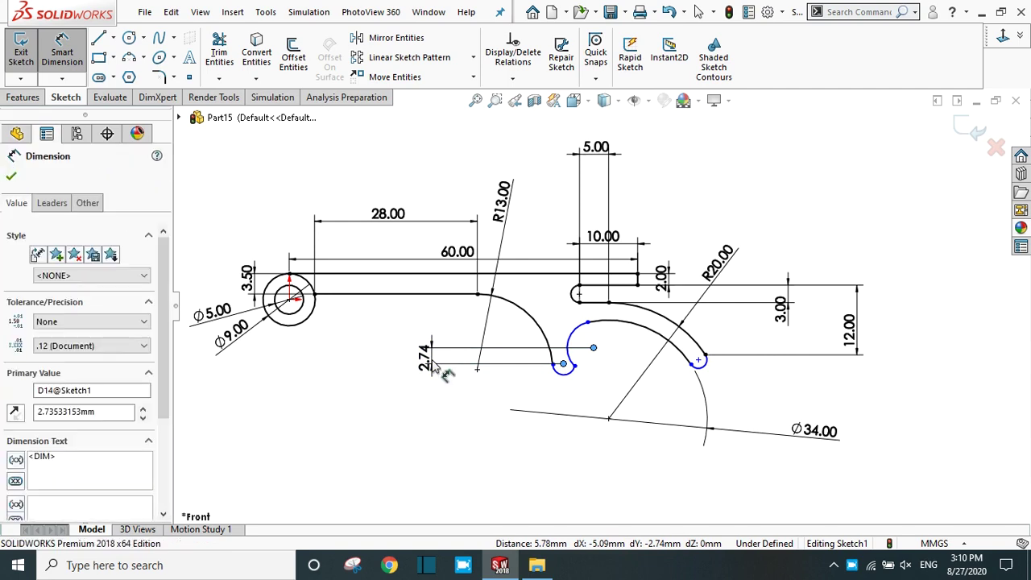
text(2.)
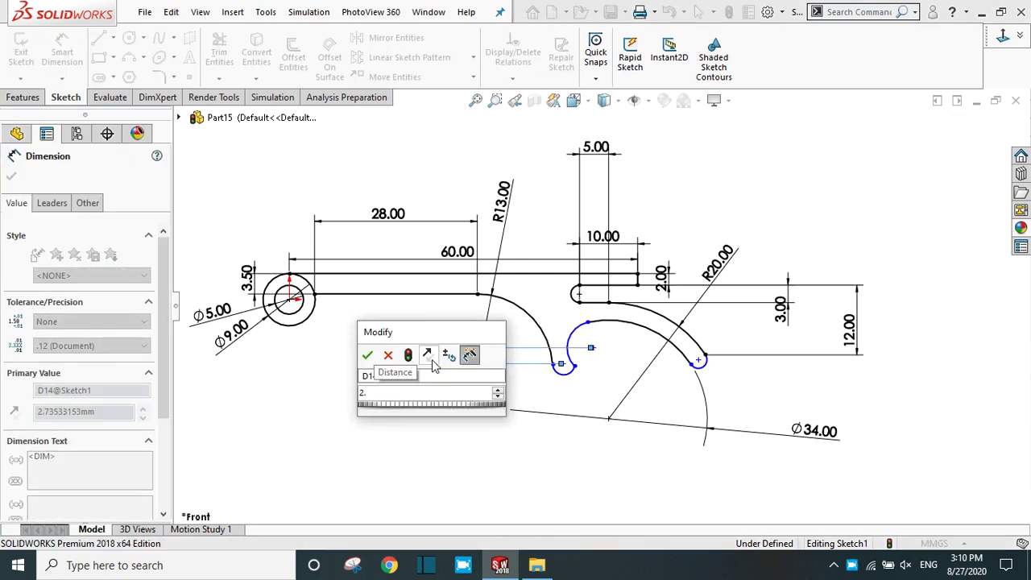
text(4)
key(Return)
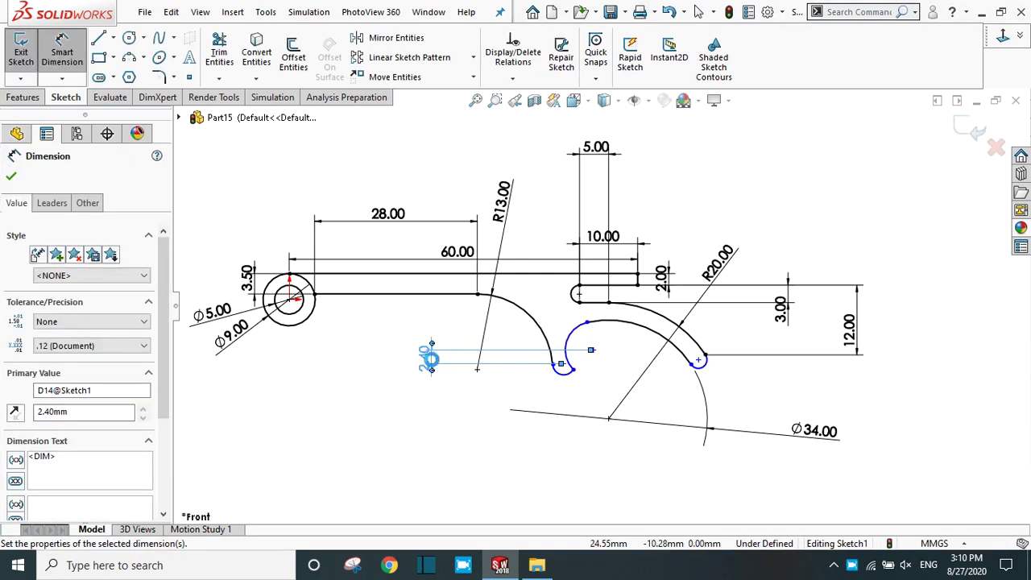
Dimension the horizontal distance from the inner hook arc's upper endpoint to the center of the small arc closing the R20 curve
scroll(589, 346, down, 2)
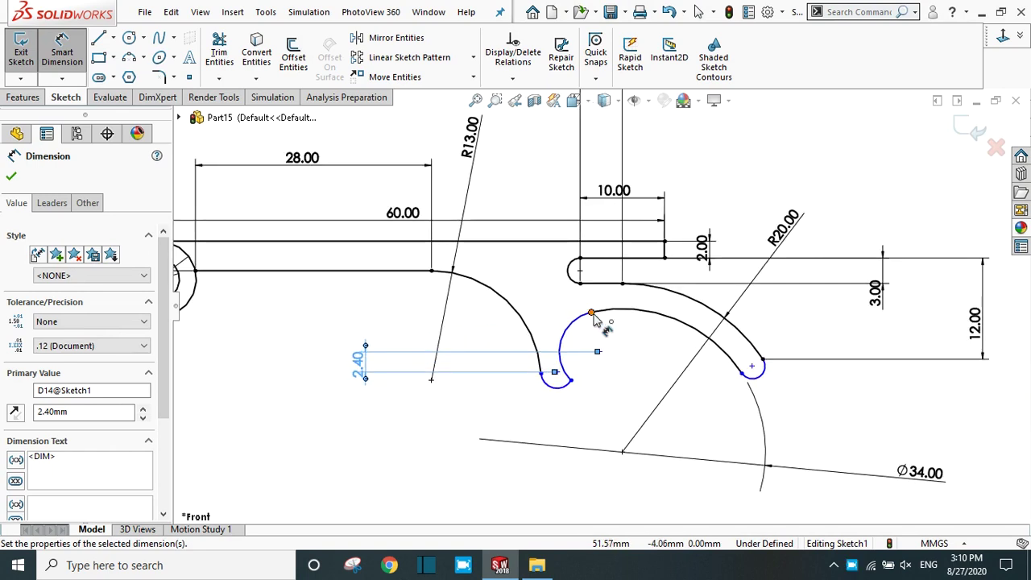
click(751, 366)
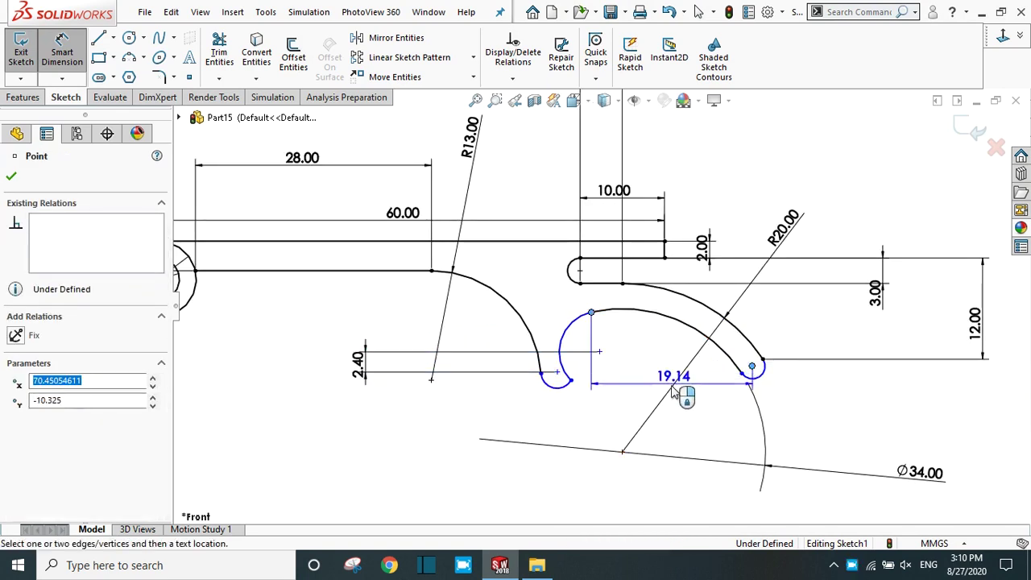
click(677, 425)
Try setting the new horizontal dimension to 16.5 mm, and undo that value change
text(16.5)
key(Return)
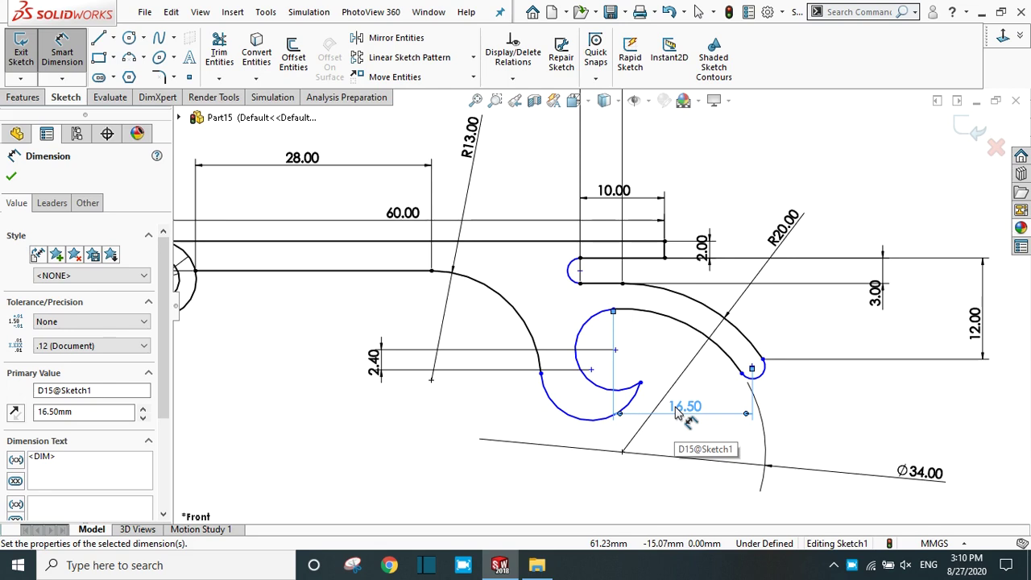
key(Escape)
key(ctrl+z)
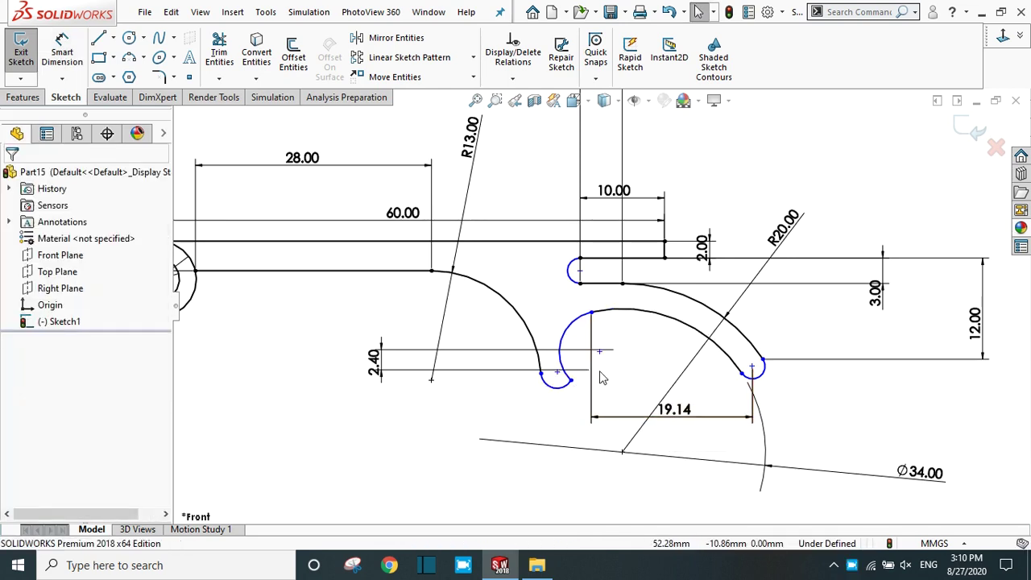
Align the small hook-tip arc's center horizontally with the center of the R13 arc
click(556, 373)
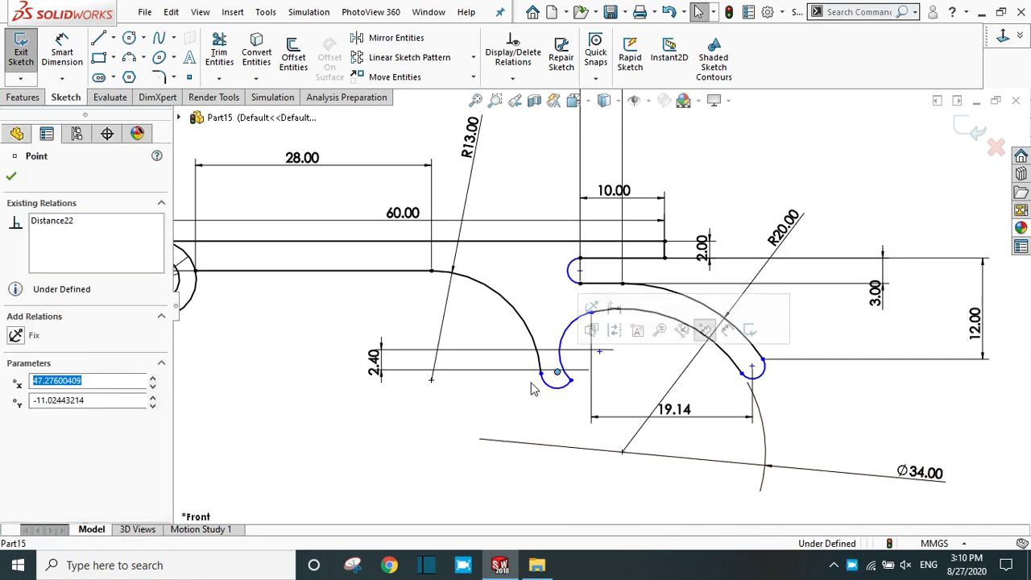
ctrl+click(431, 381)
click(20, 426)
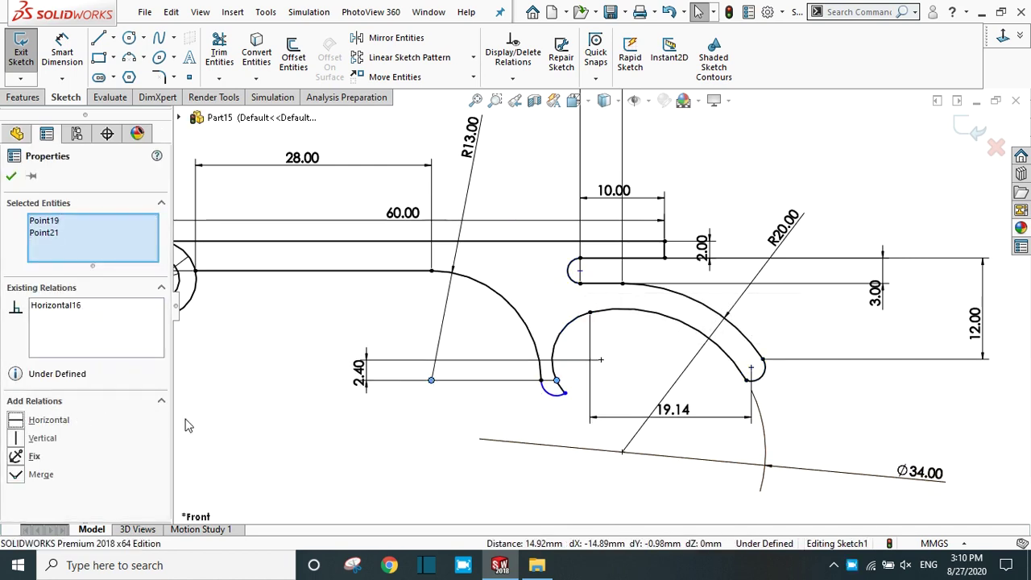
click(13, 177)
Set the horizontal dimension between the inner hook arc's upper endpoint and the R20 end arc's center to 16.5 mm
click(670, 410)
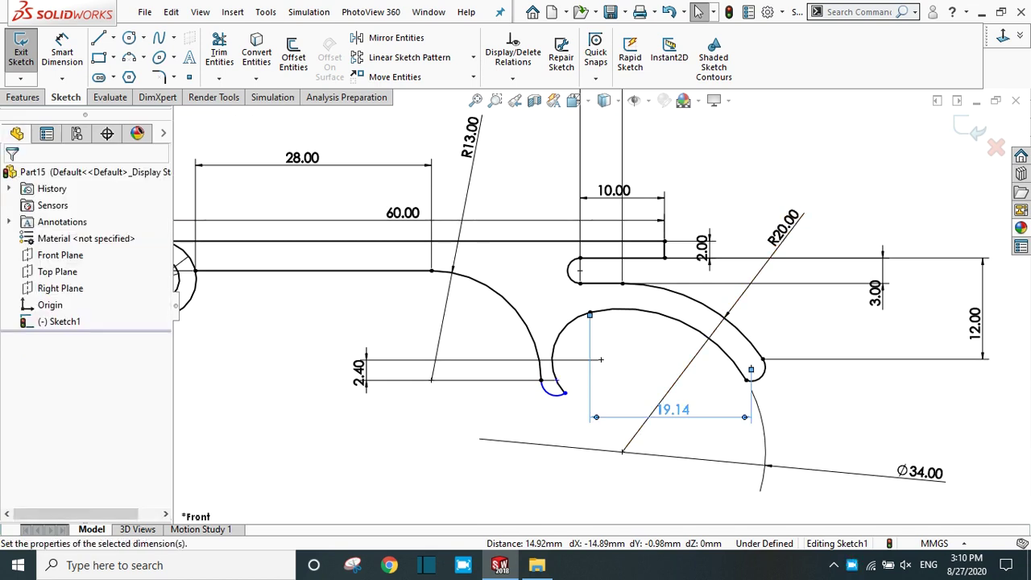
double_click(670, 410)
text(16.5)
key(Return)
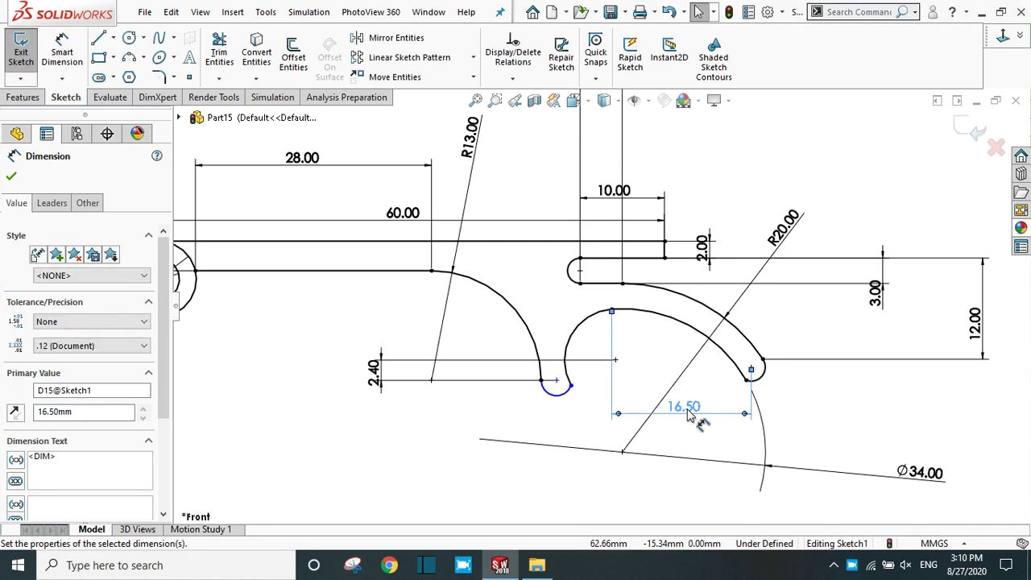
Trim away the part of the 9 mm circle lying between the two long horizontal handle lines
scroll(544, 340, up, 2)
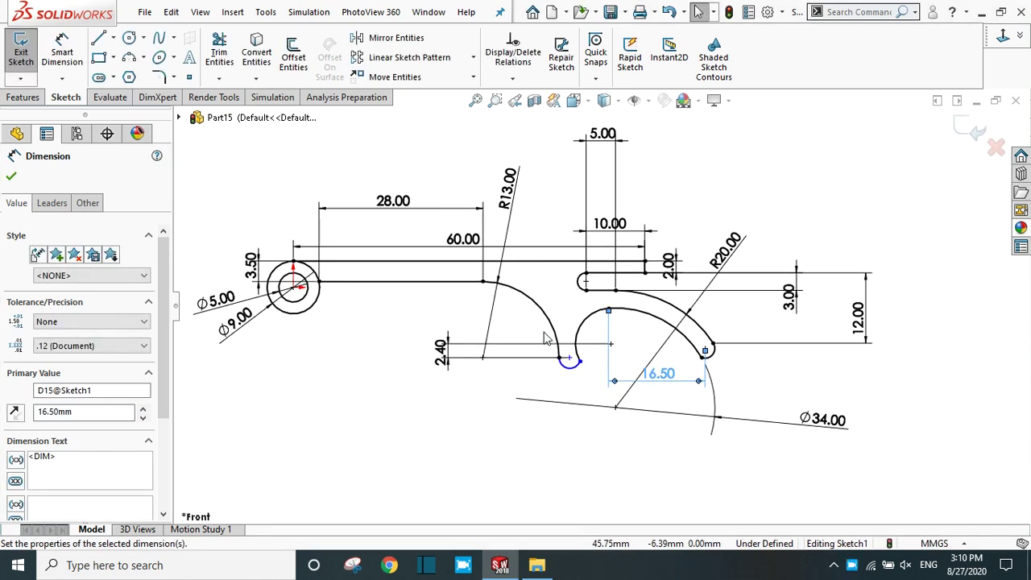
scroll(499, 324, up, 1)
scroll(487, 316, down, 2)
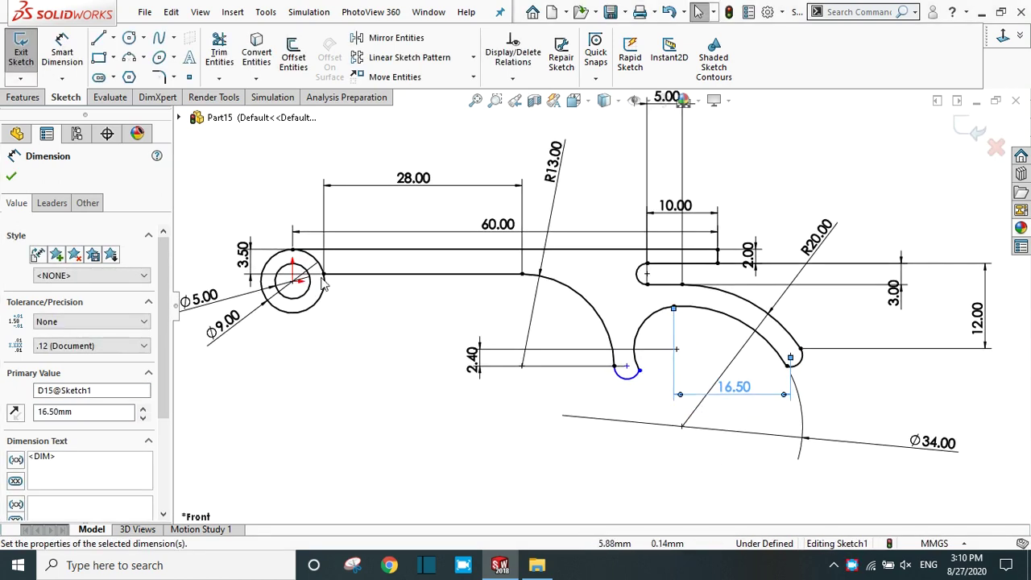
click(219, 51)
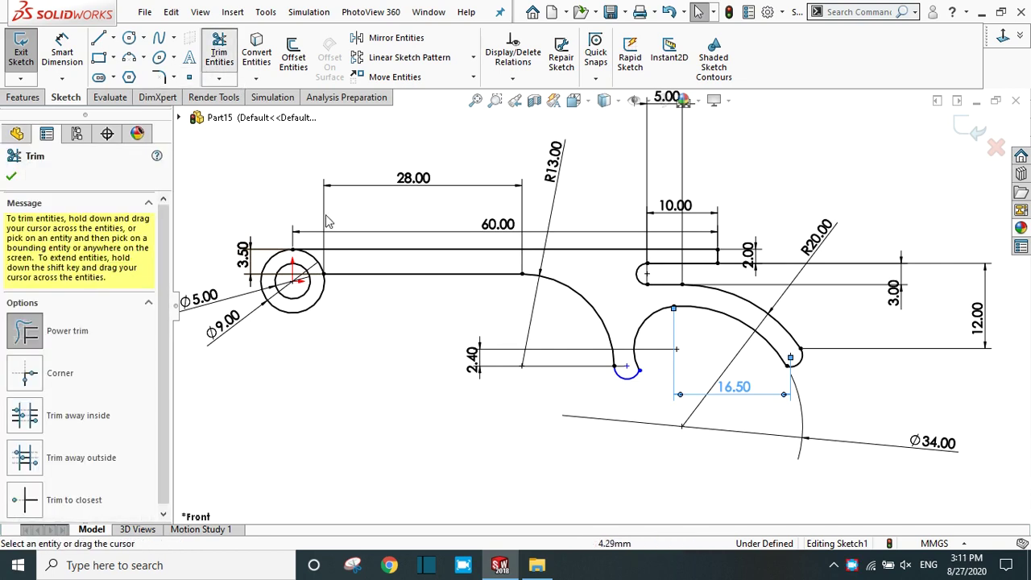
scroll(302, 266, down, 3)
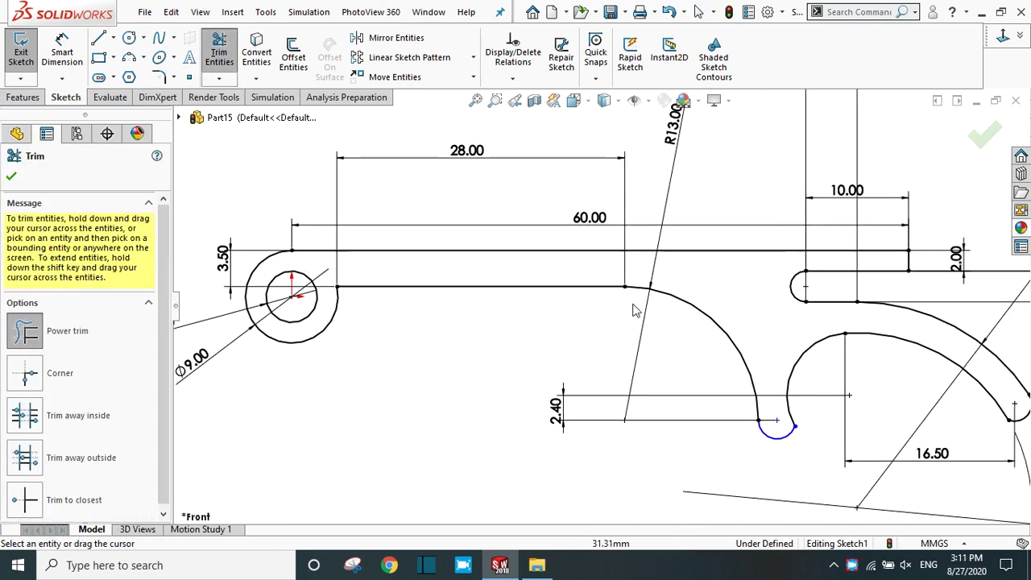
scroll(569, 302, up, 3)
mouse_move(861, 393)
middle_down()
mouse_move(840, 385)
mouse_move(881, 385)
middle_up()
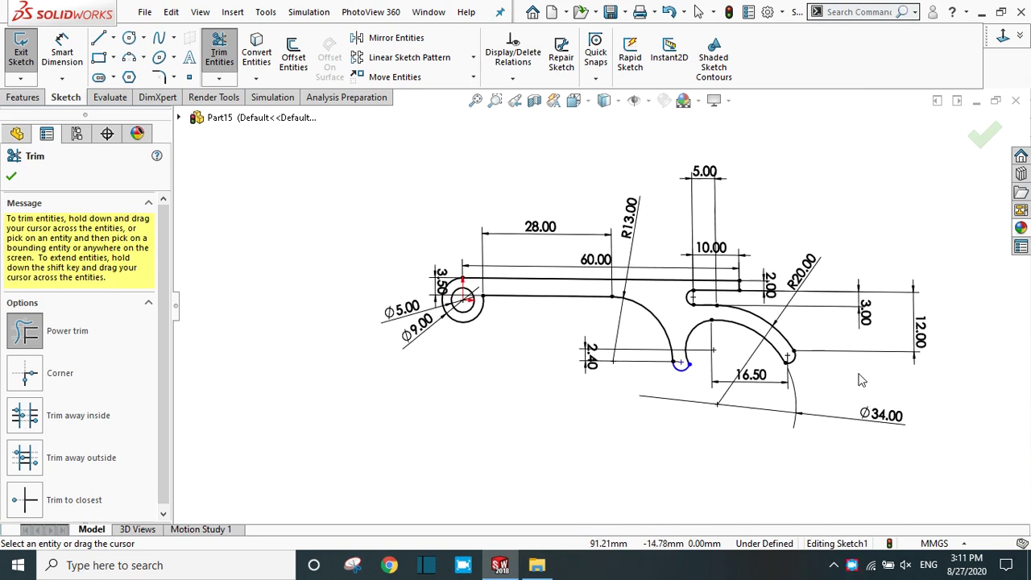
click(1002, 36)
scroll(625, 345, down, 3)
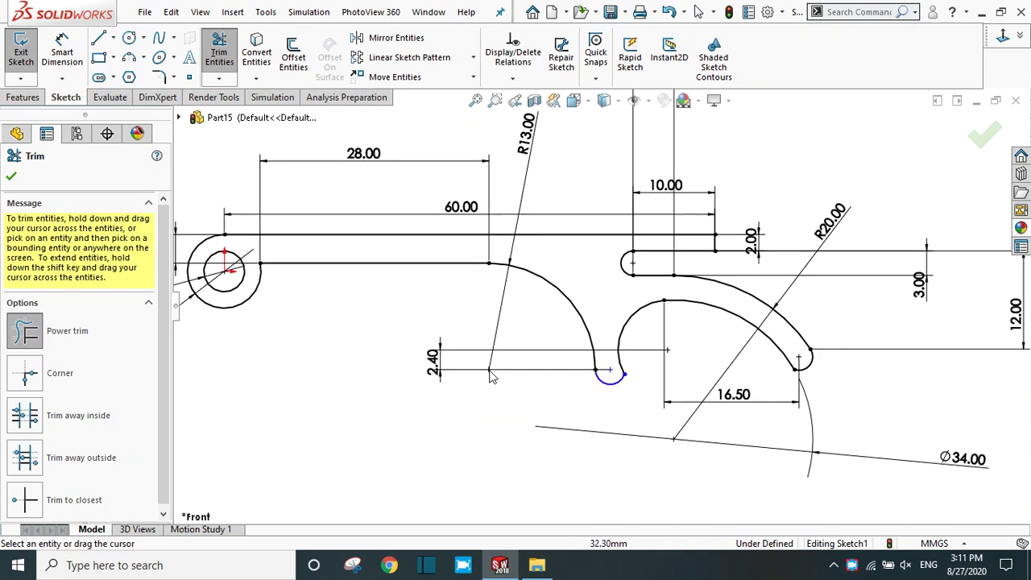
click(11, 176)
Try to dimension the vertical distance between the inner hook arc's upper endpoint and its center
click(62, 52)
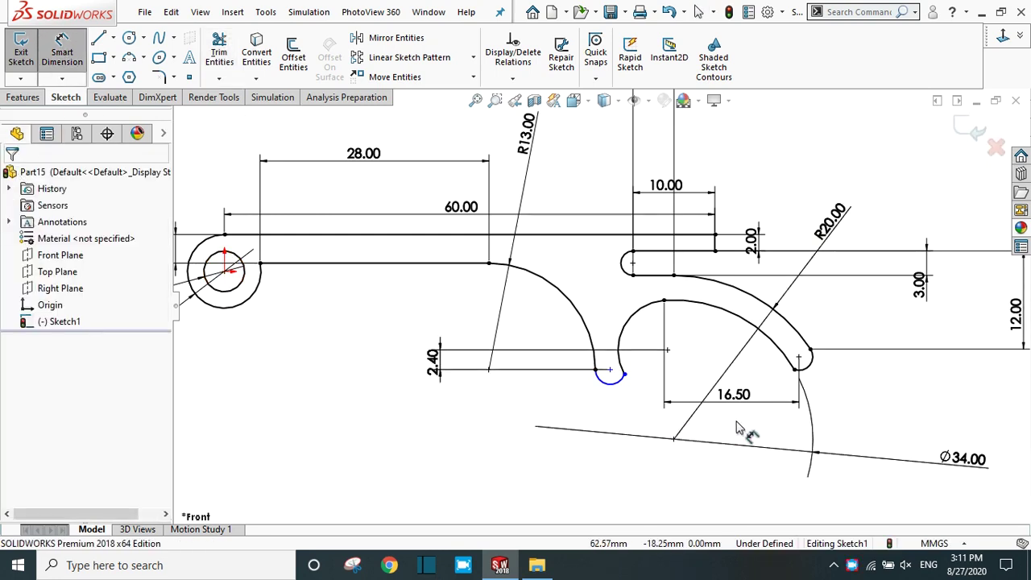
scroll(739, 429, up, 1)
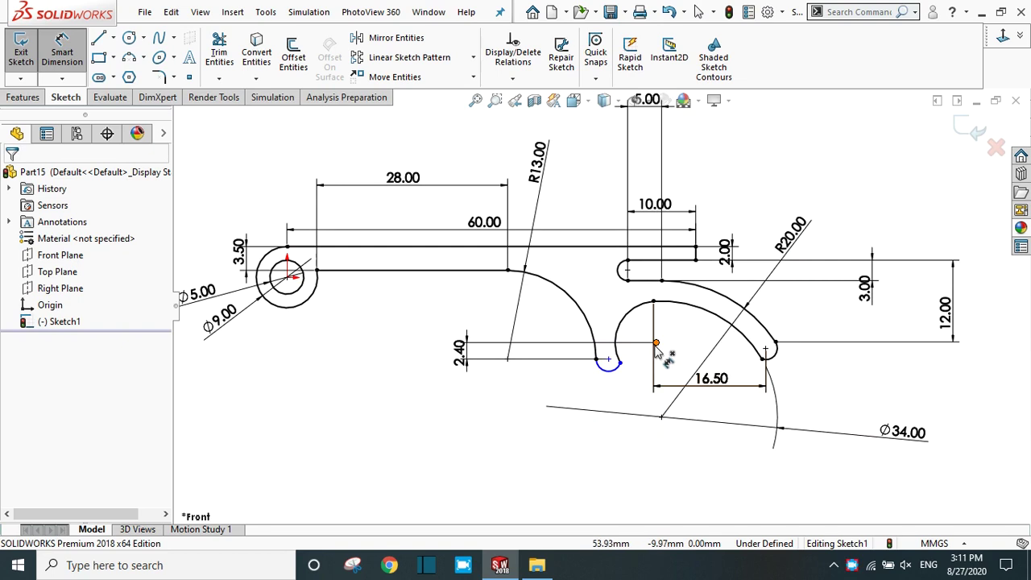
click(654, 302)
click(655, 343)
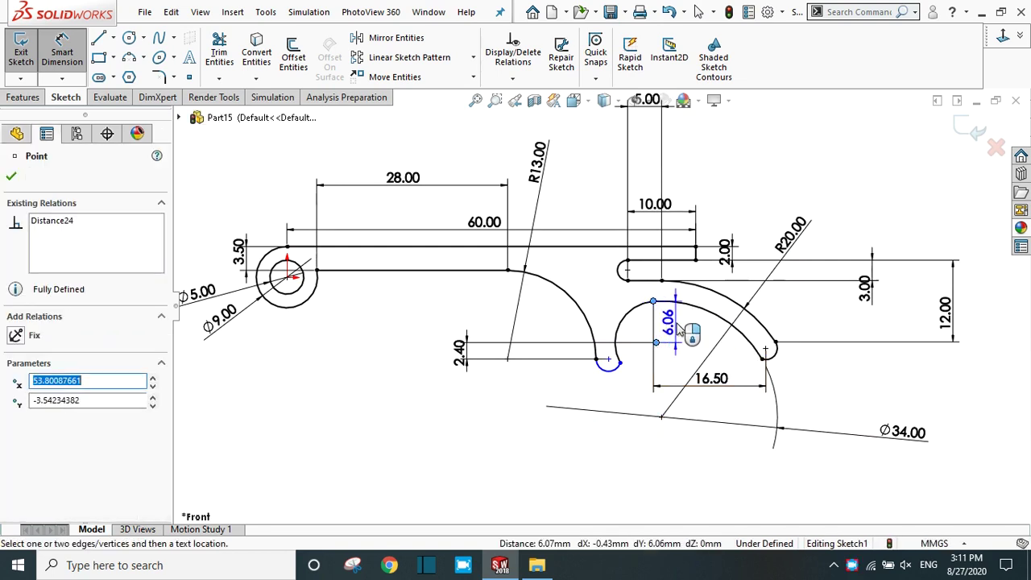
click(689, 334)
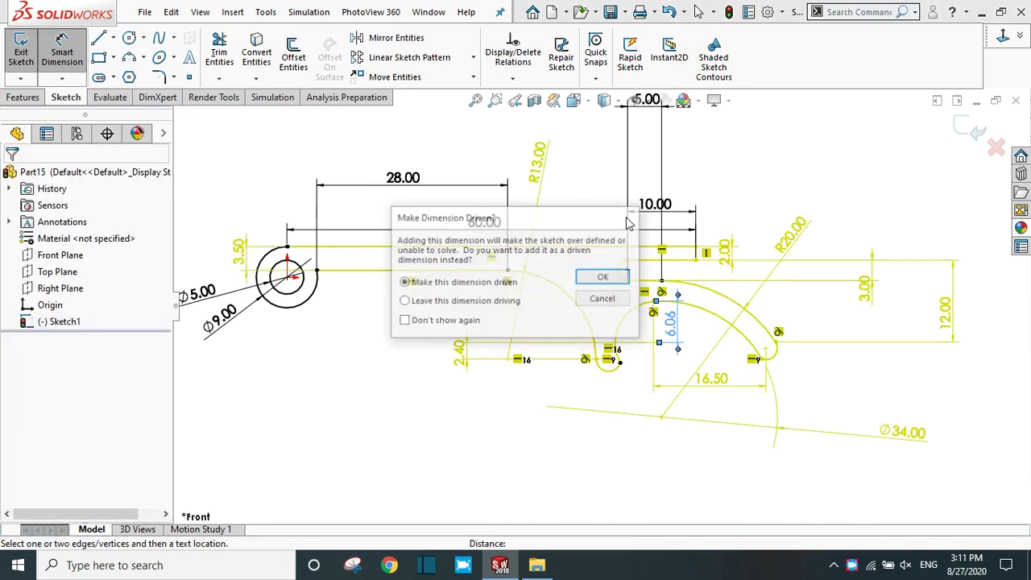
click(612, 299)
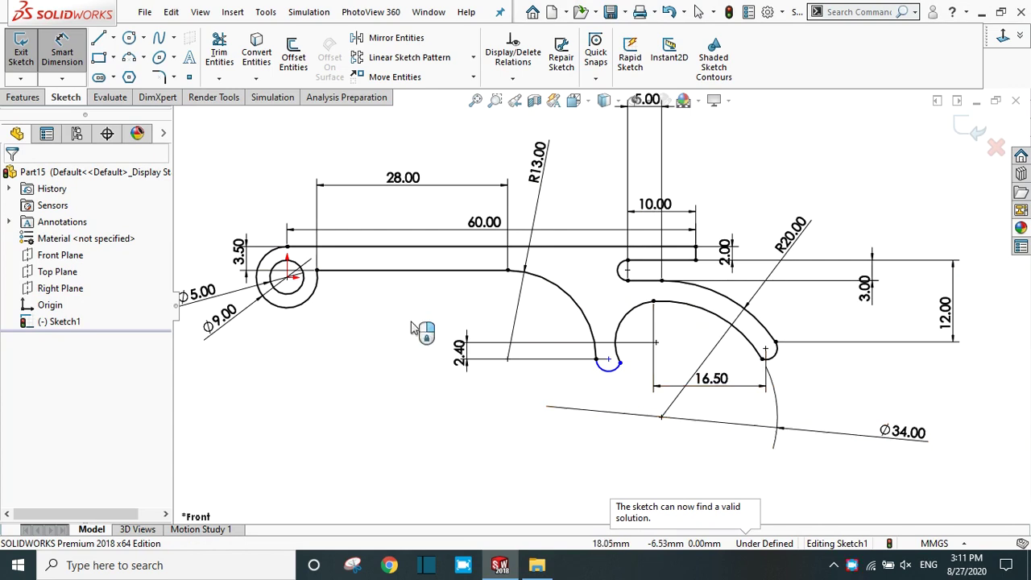
Dimension the horizontal distance between the R13 arc's center and the small hook-tip arc's center as 15 mm
click(507, 359)
click(609, 360)
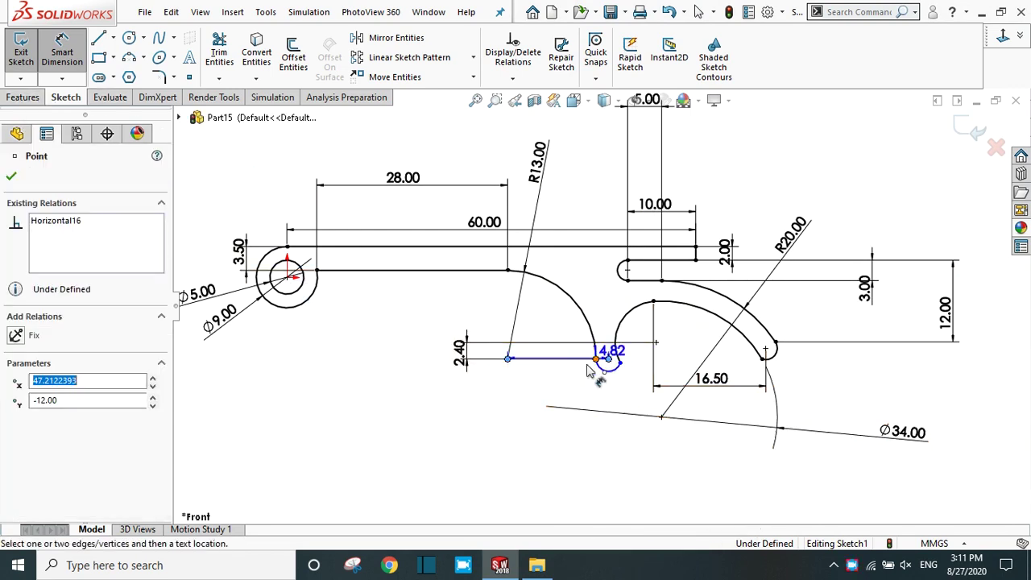
click(561, 394)
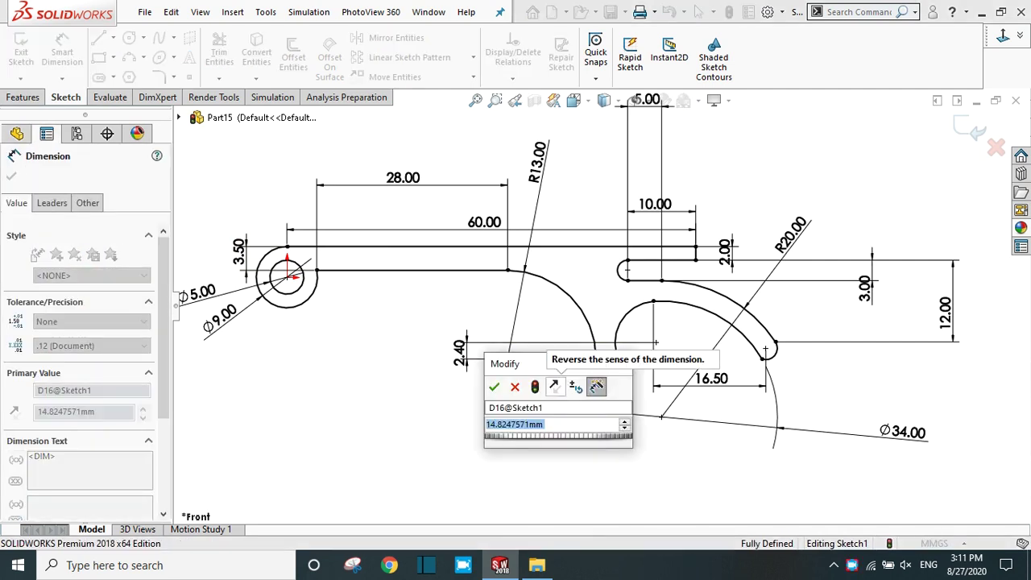
text(15)
key(Return)
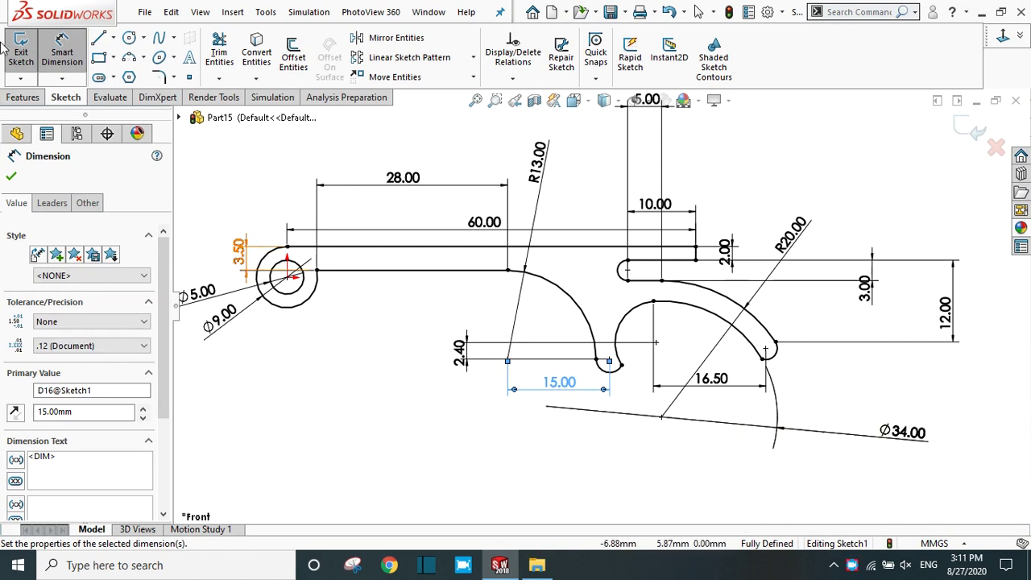
click(13, 178)
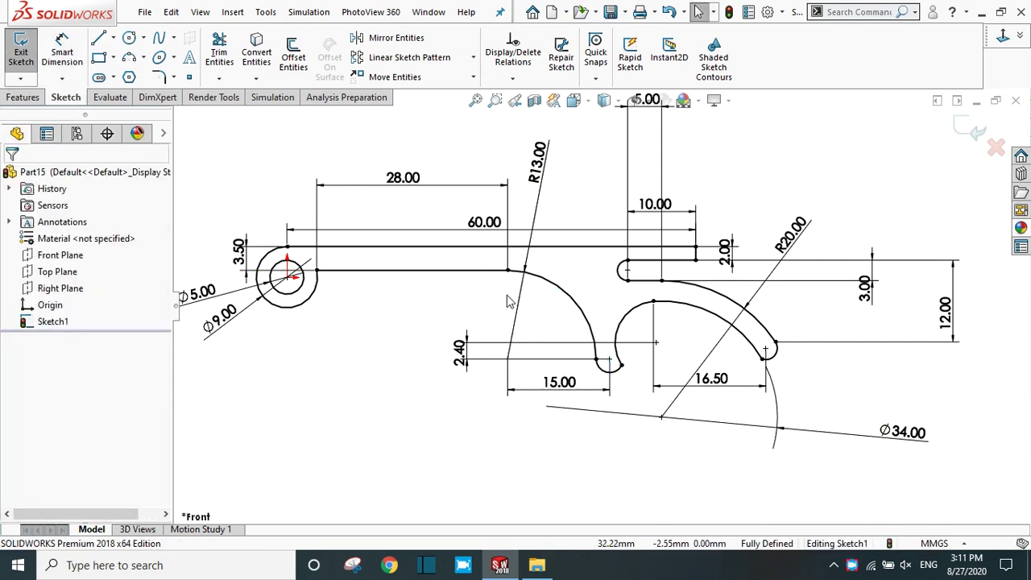
Extrude the bottle opener profile sketch as a blind boss 12 mm deep
scroll(475, 284, up, 2)
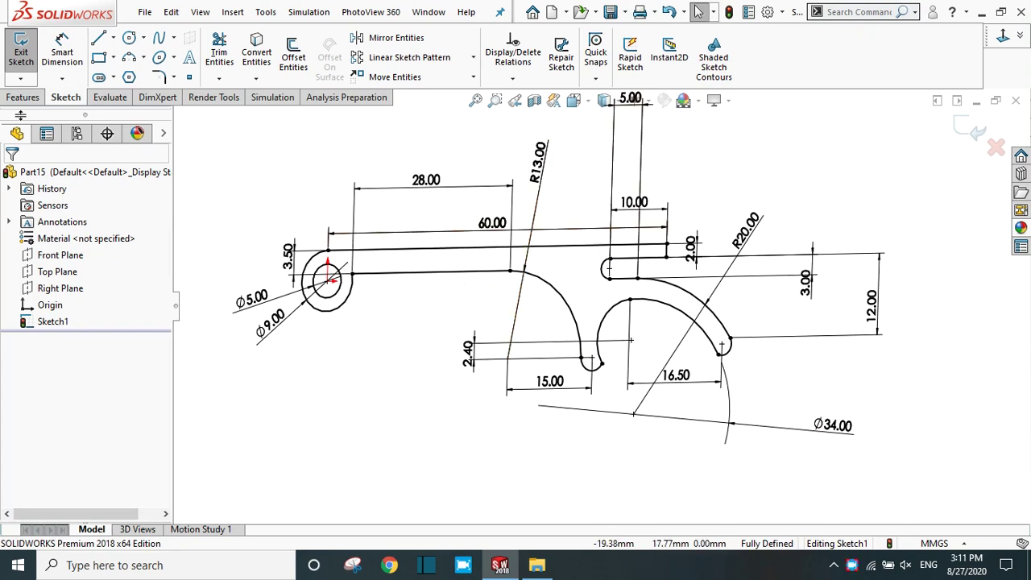
click(23, 97)
click(22, 54)
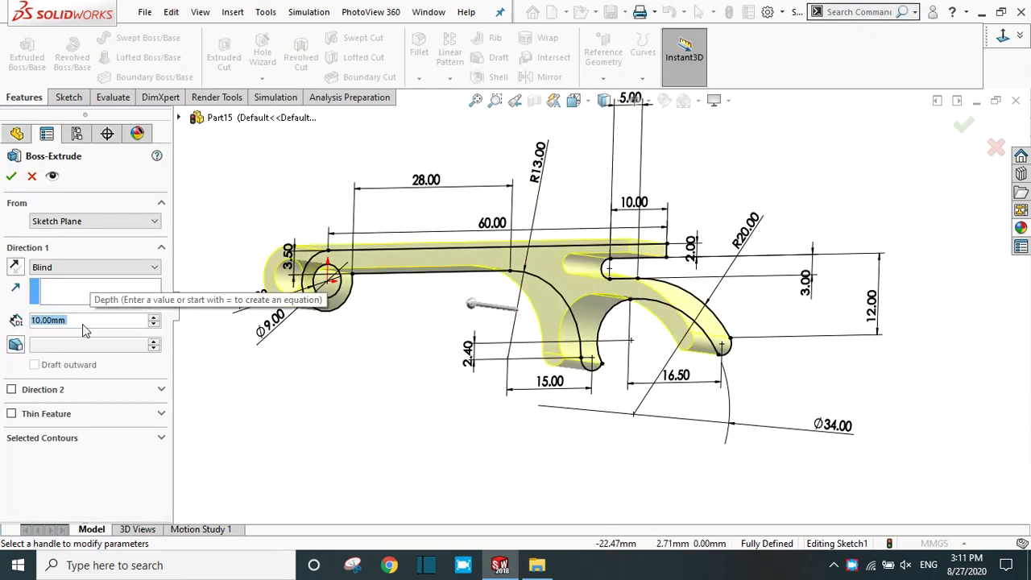
text(12)
key(Return)
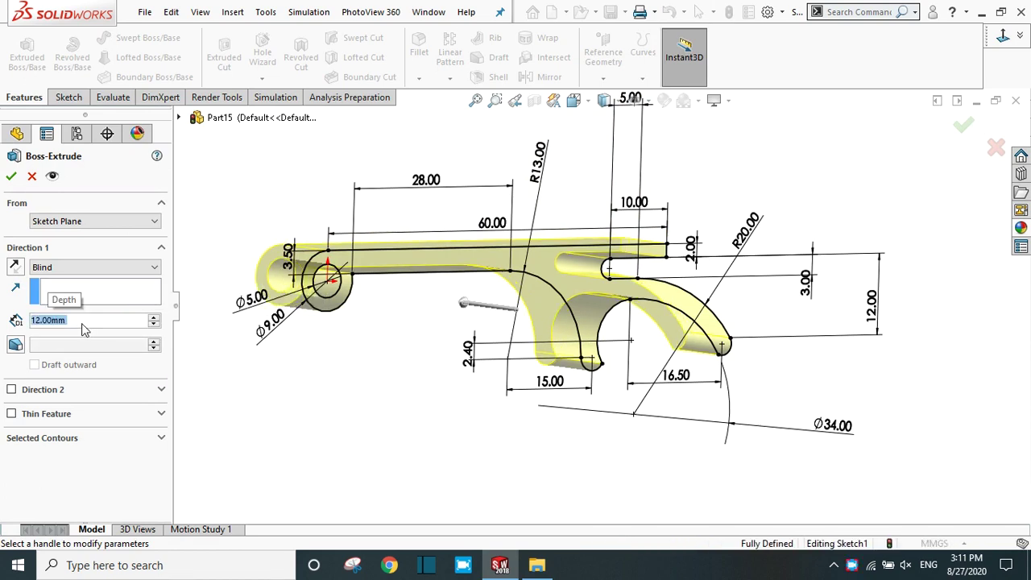
click(12, 175)
middle_drag(360, 364, 598, 290)
scroll(705, 316, down, 2)
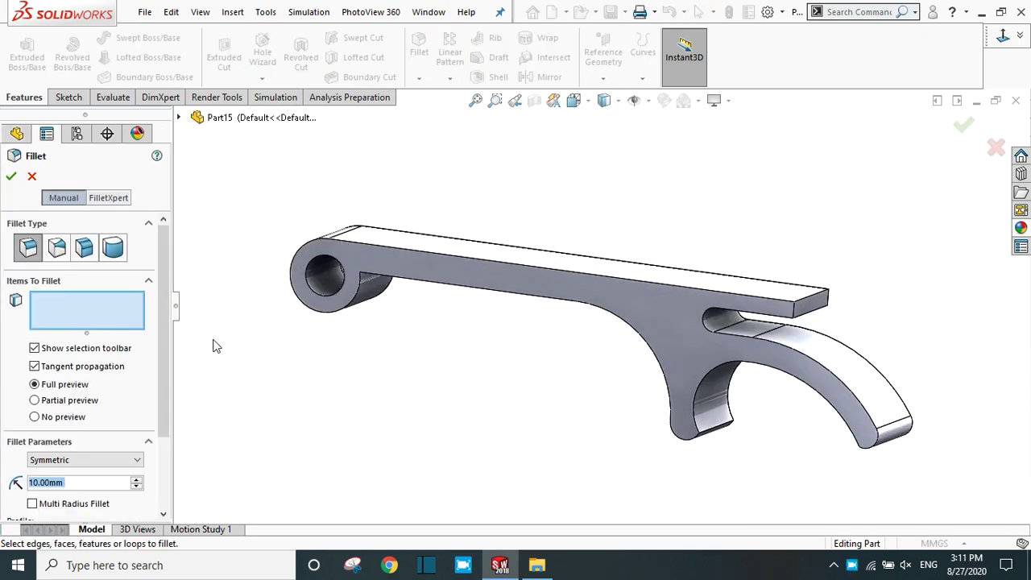
Fillet the edges of the handle's flat upper face, including the tangent curve around the eye, with a 0.5 mm radius
key(BackSpace)
text(.5)
key(Return)
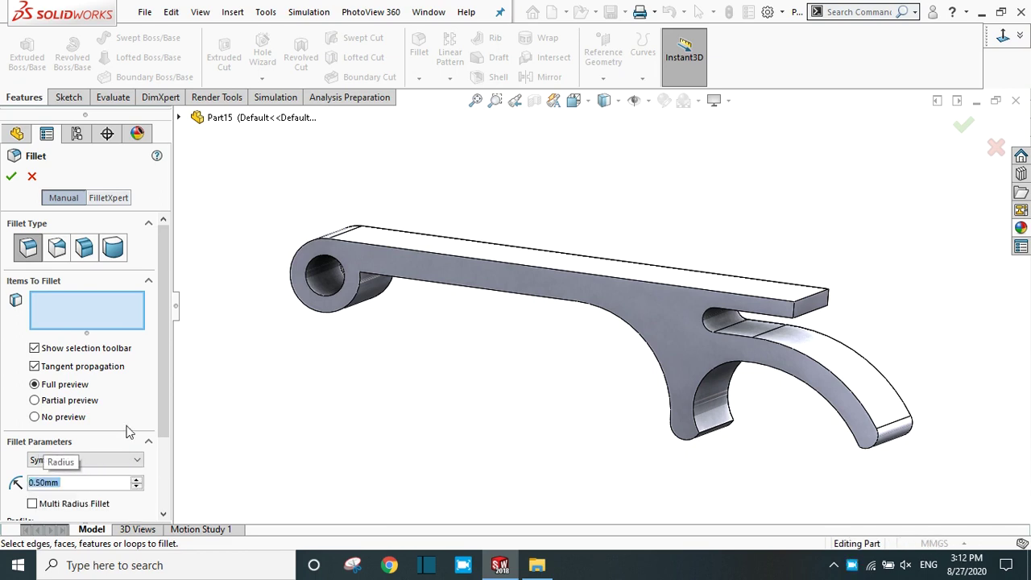
click(454, 251)
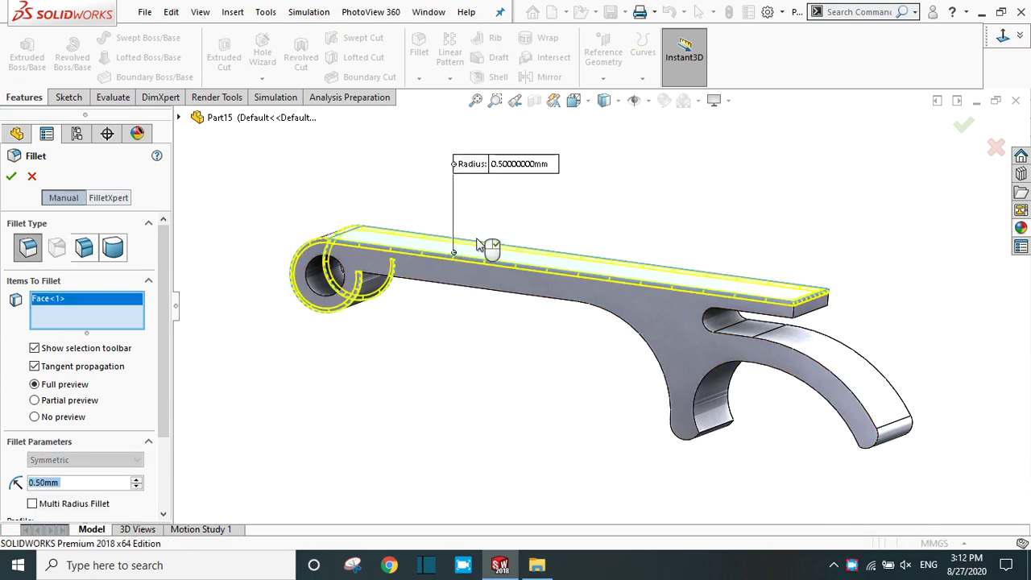
mouse_move(528, 327)
middle_down()
mouse_move(502, 357)
mouse_move(523, 322)
middle_up()
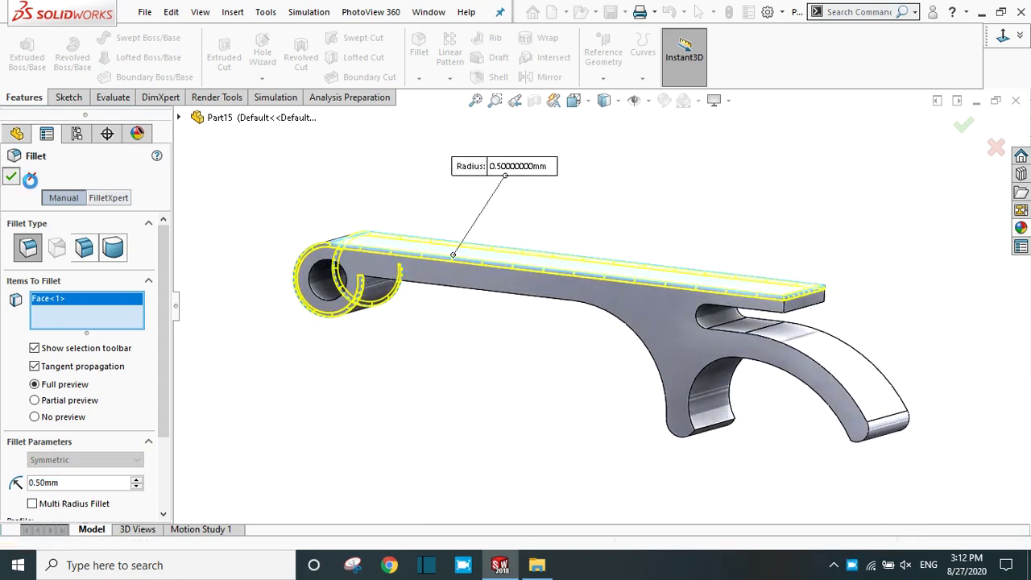
click(11, 175)
Fillet the two long lower edges of the handle, one on each side of the body, with a 0.5 mm radius
middle_drag(525, 340, 451, 242)
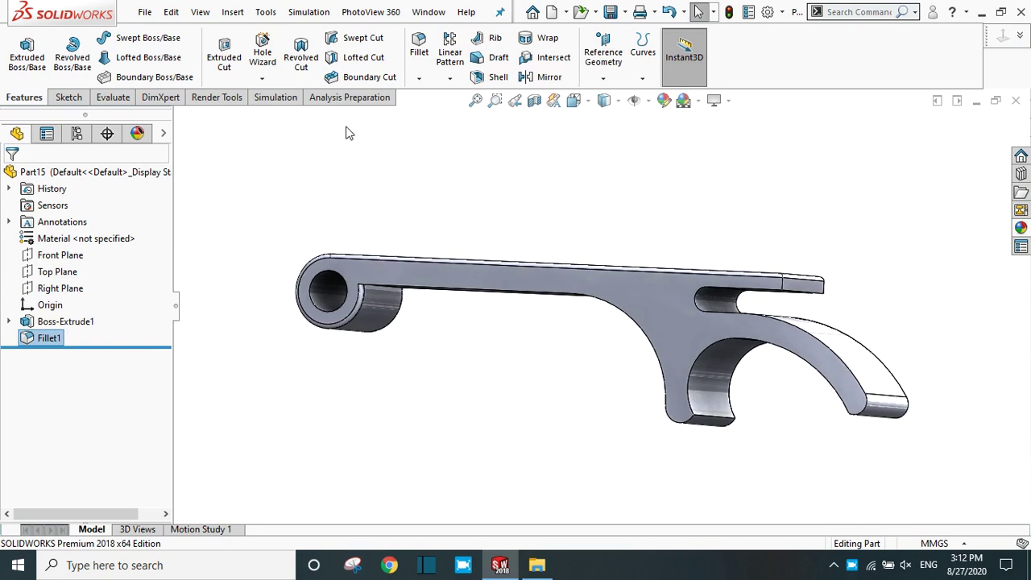
click(415, 52)
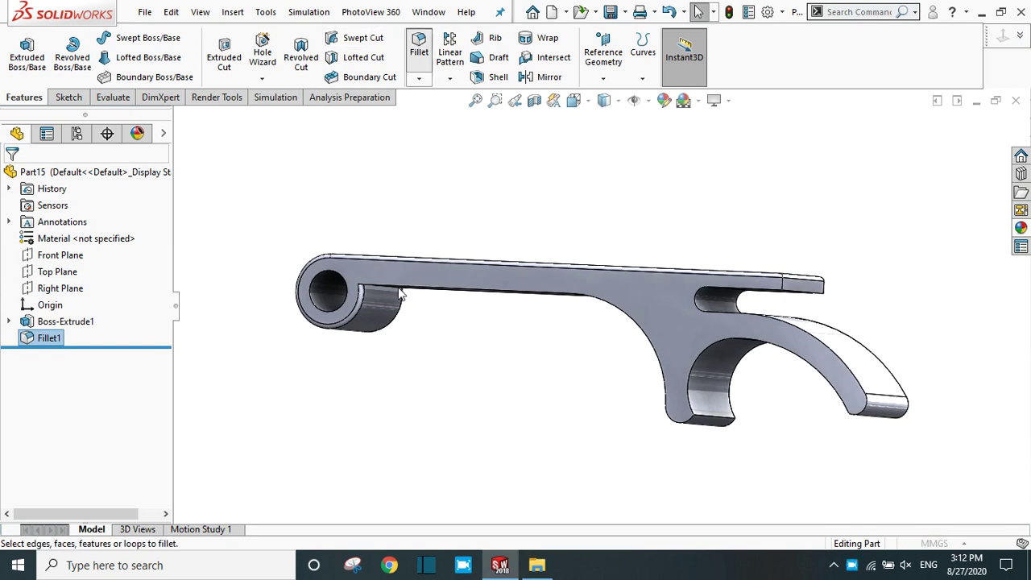
click(424, 294)
middle_drag(645, 361, 594, 311)
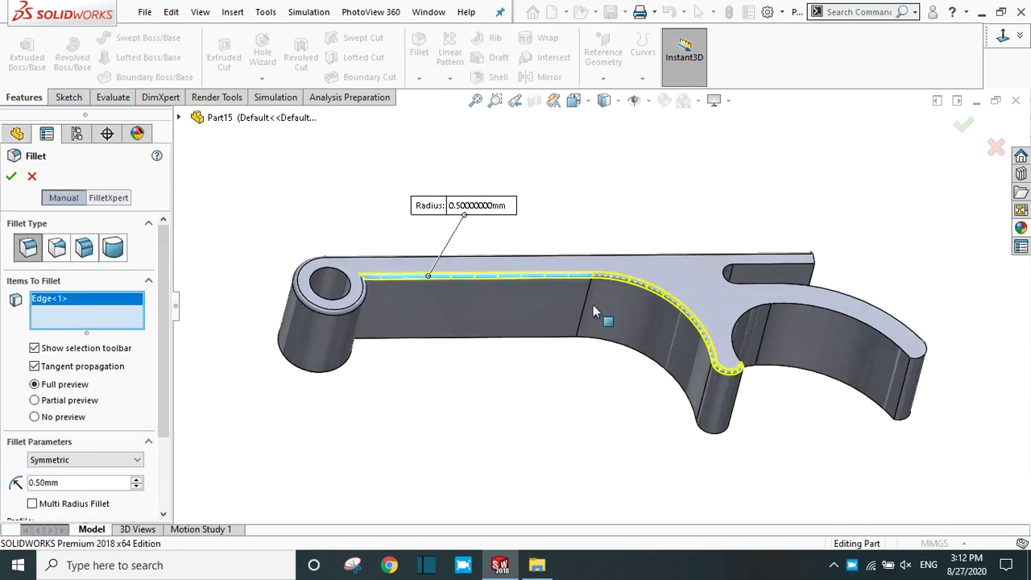
click(528, 337)
click(12, 176)
Fillet the lower edge of the handle's flat free end and the edges of the inner hook opening with a 0.5 mm radius
middle_drag(768, 203, 725, 306)
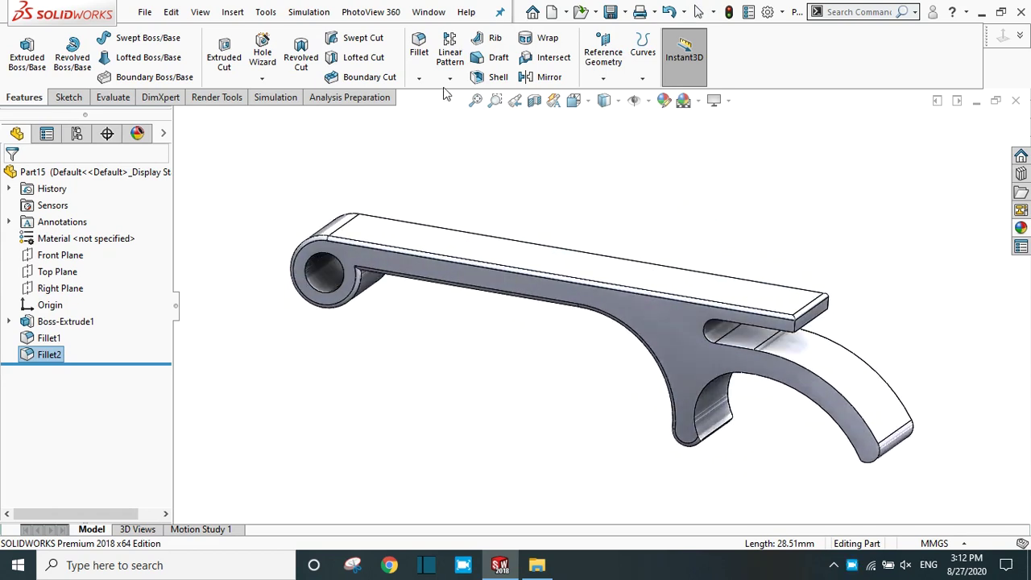
click(419, 48)
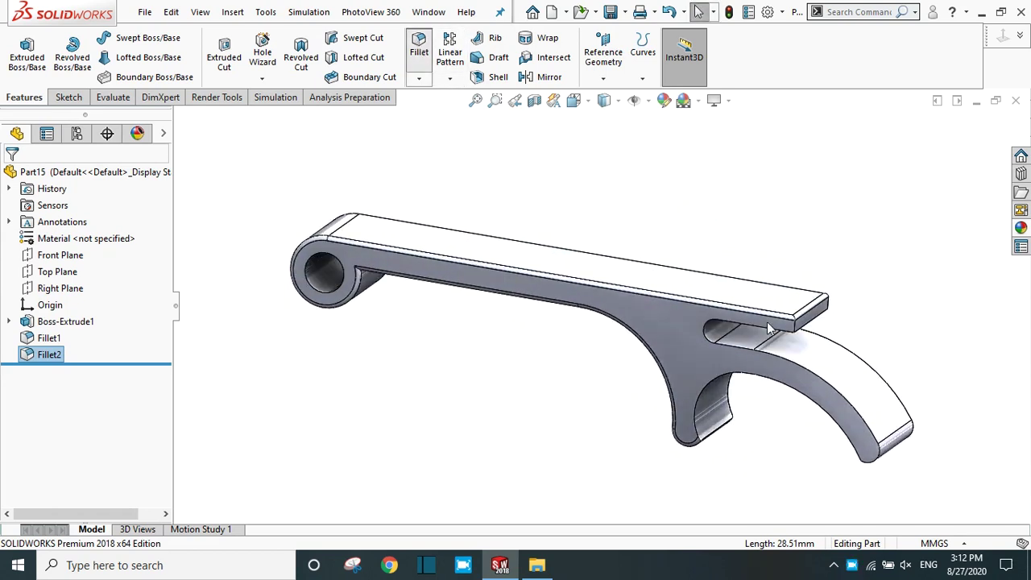
click(820, 379)
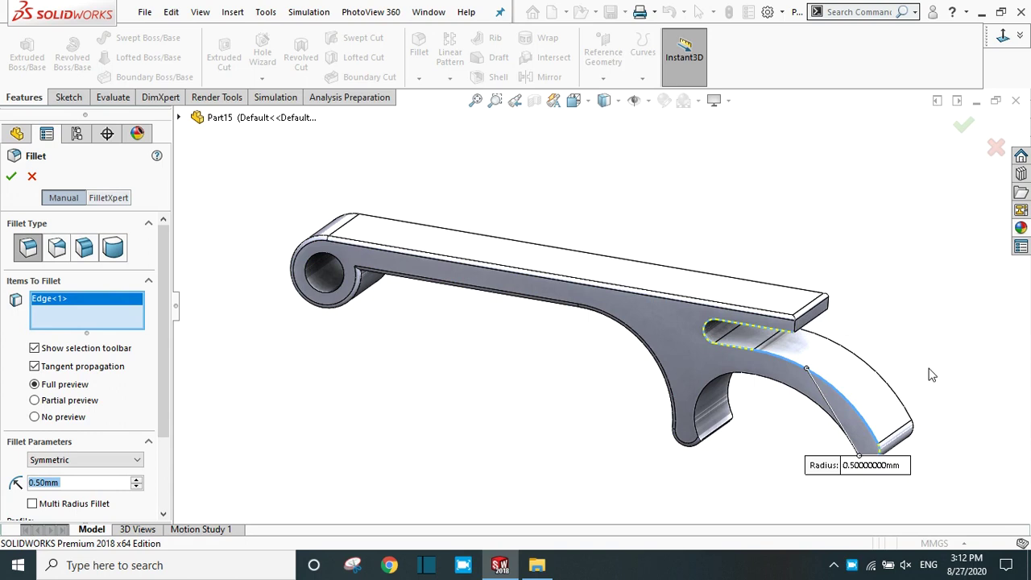
right_click(83, 326)
click(141, 323)
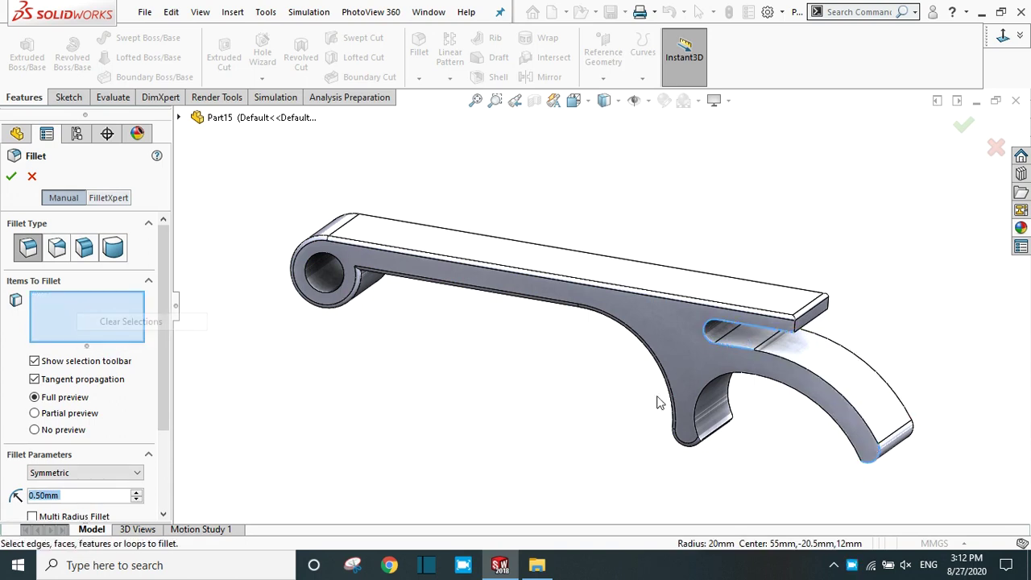
middle_drag(921, 323, 621, 340)
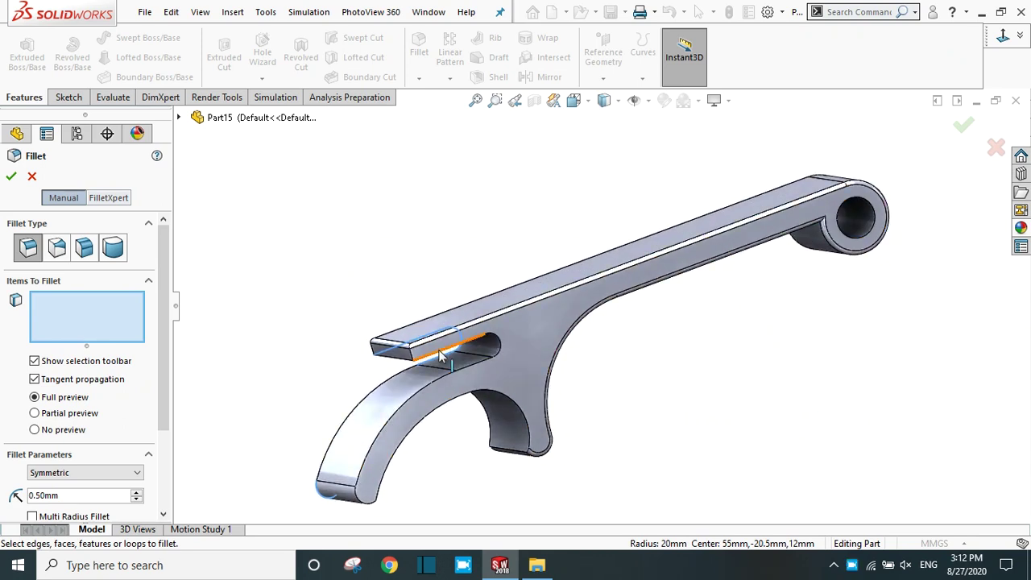
click(400, 357)
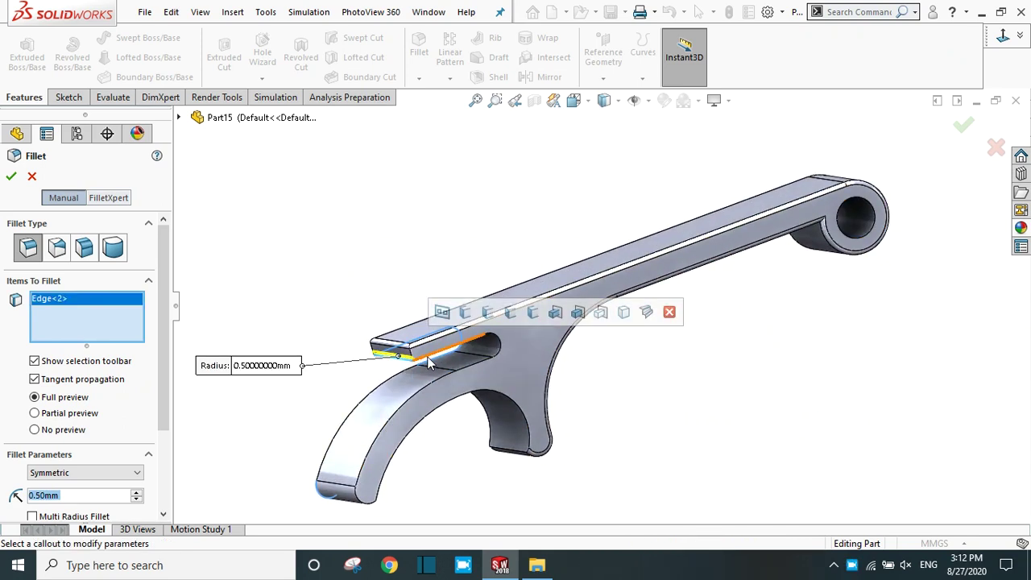
click(431, 363)
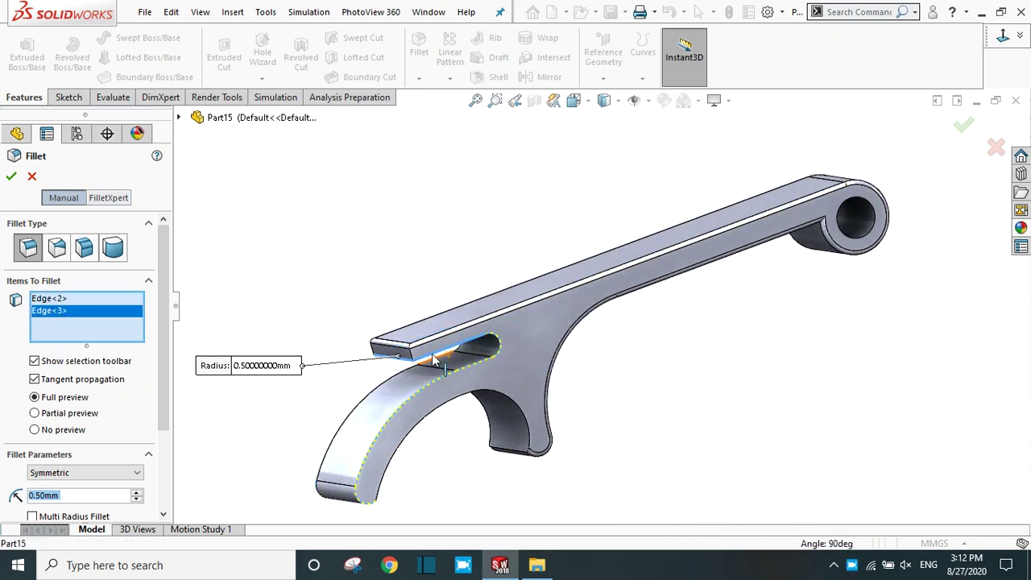
click(451, 364)
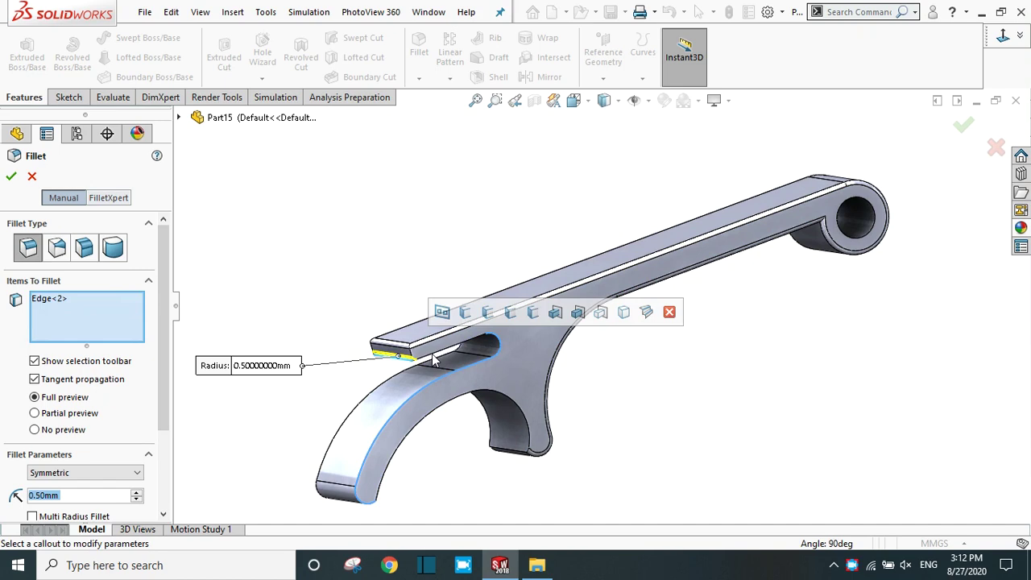
click(490, 396)
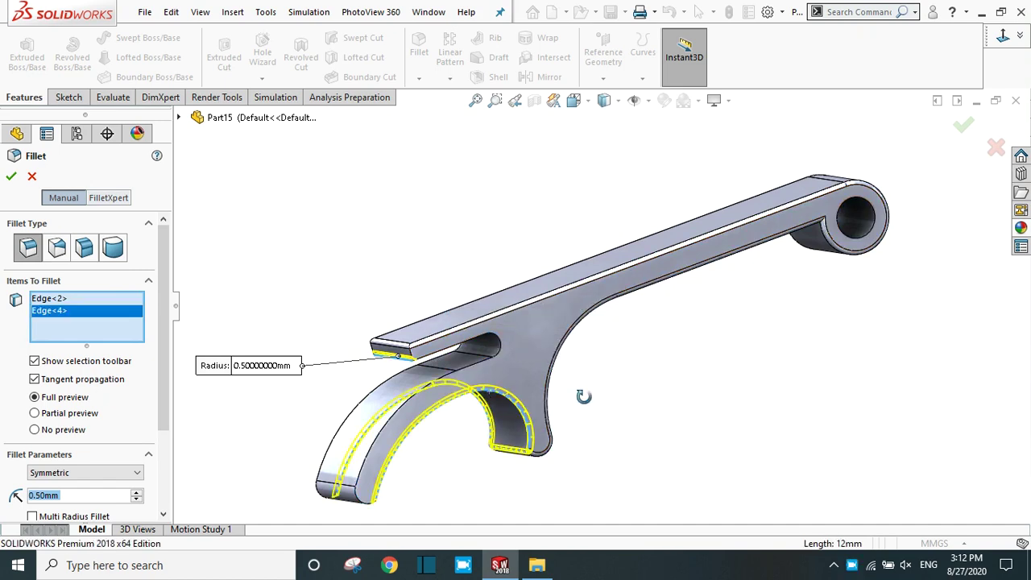
middle_drag(587, 405, 615, 379)
click(11, 177)
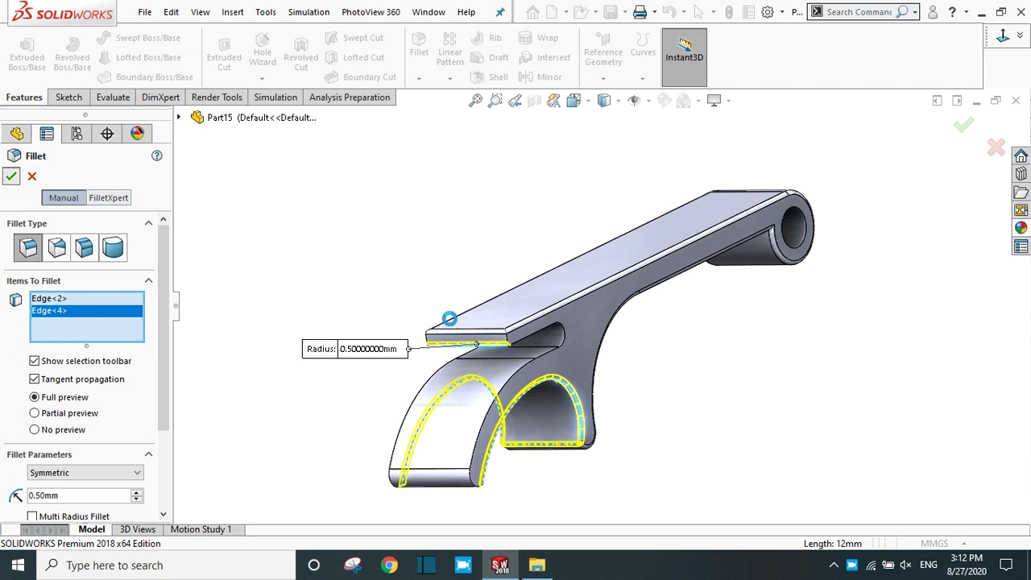
Fillet the edges running around the slot and along the outer curve of the hook with a 0.5 mm radius
middle_drag(688, 349, 736, 350)
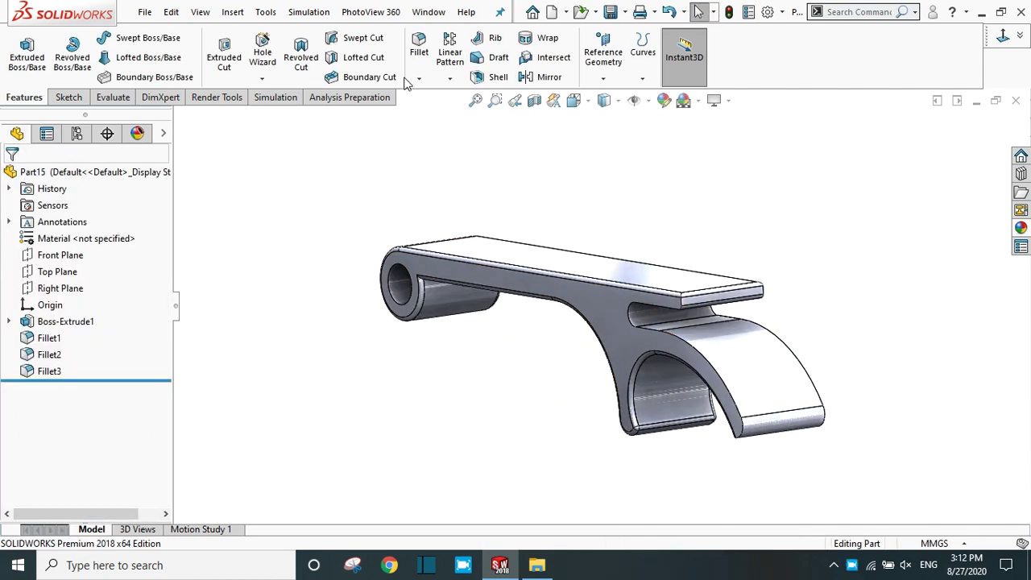
click(419, 50)
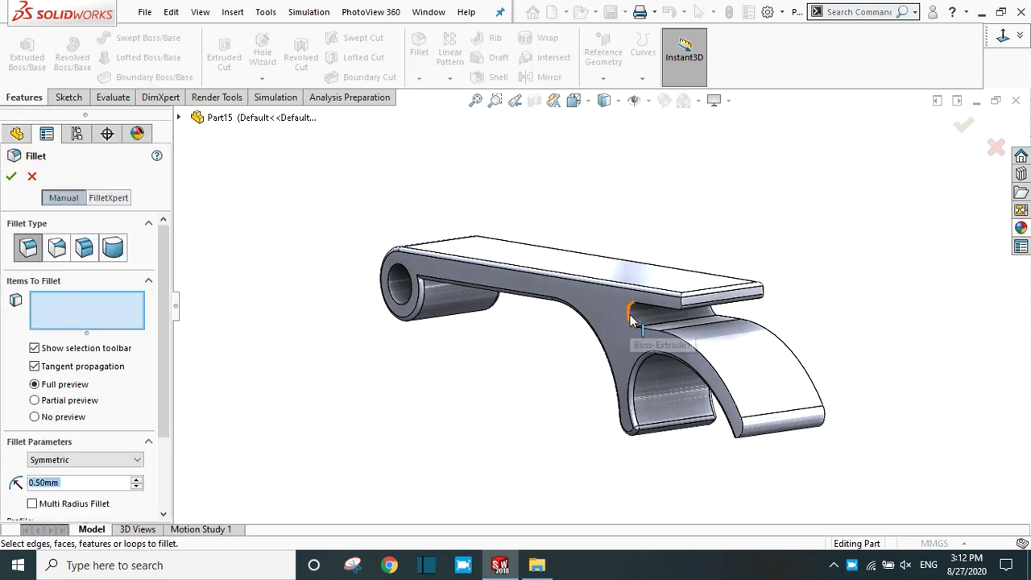
click(676, 329)
middle_drag(856, 346, 926, 344)
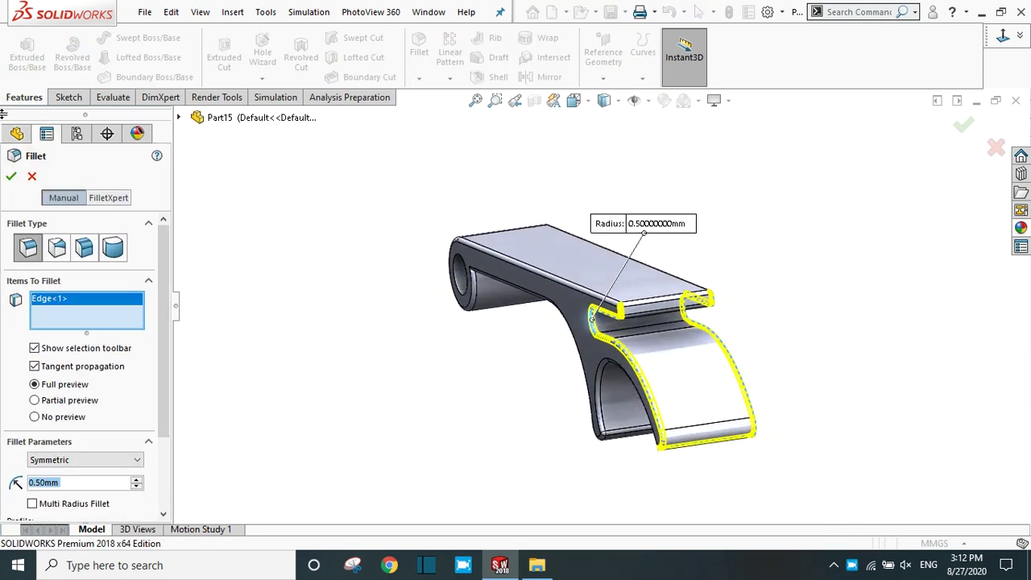
click(10, 181)
Fillet the inner corner edge between the round eye and the handle's underside with a 1 mm radius
middle_drag(490, 384, 413, 372)
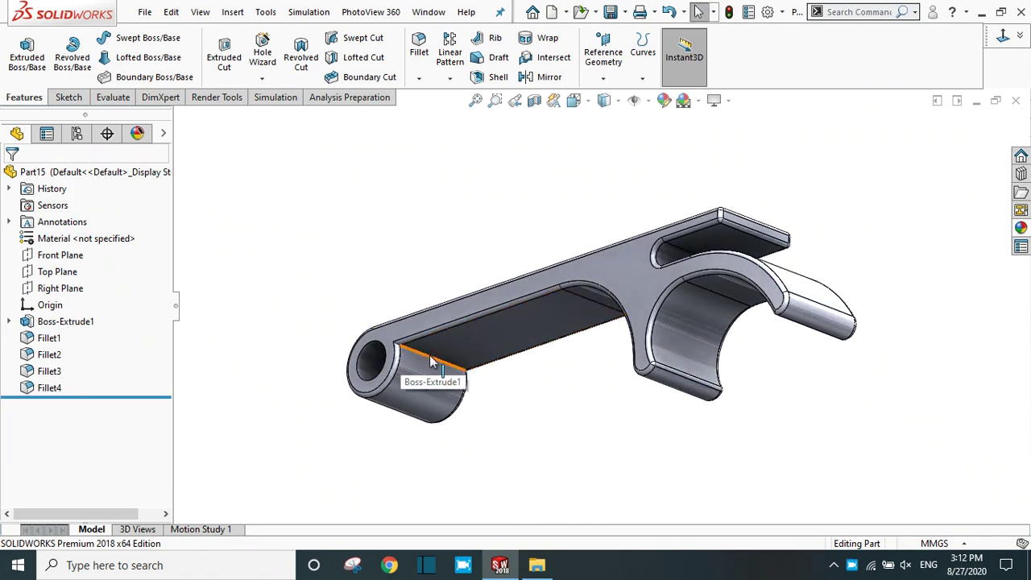
click(418, 52)
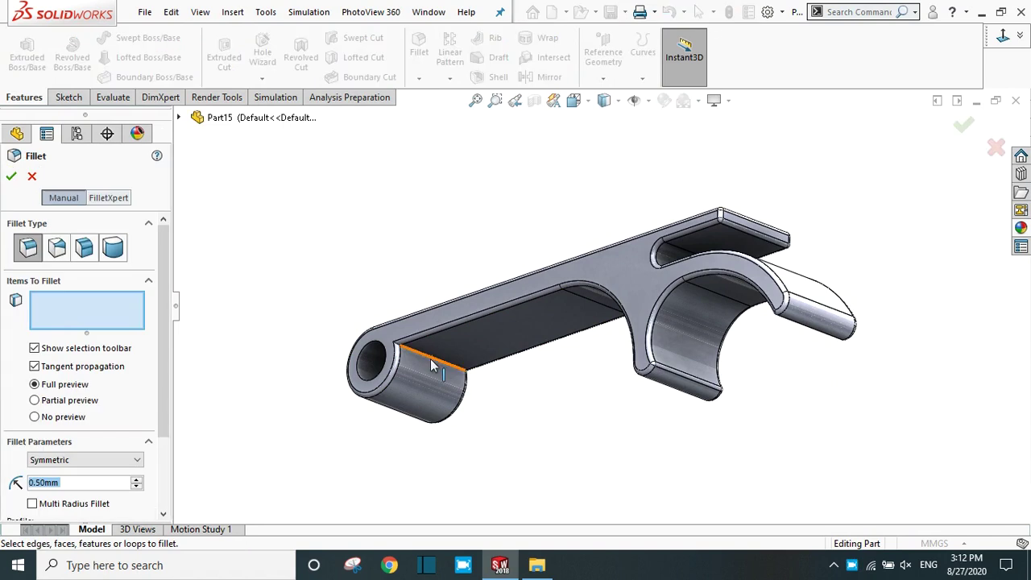
click(452, 361)
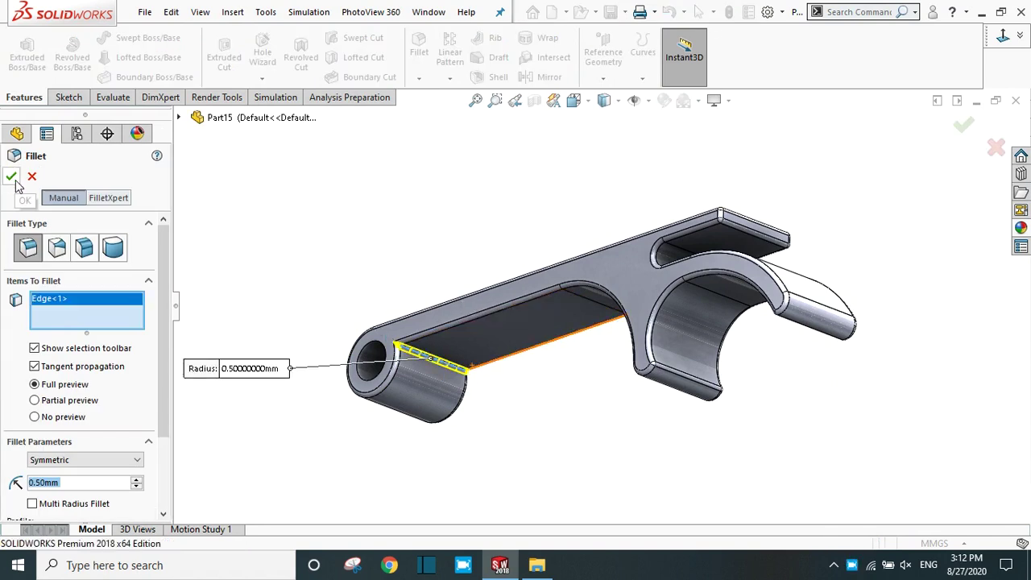
text(1)
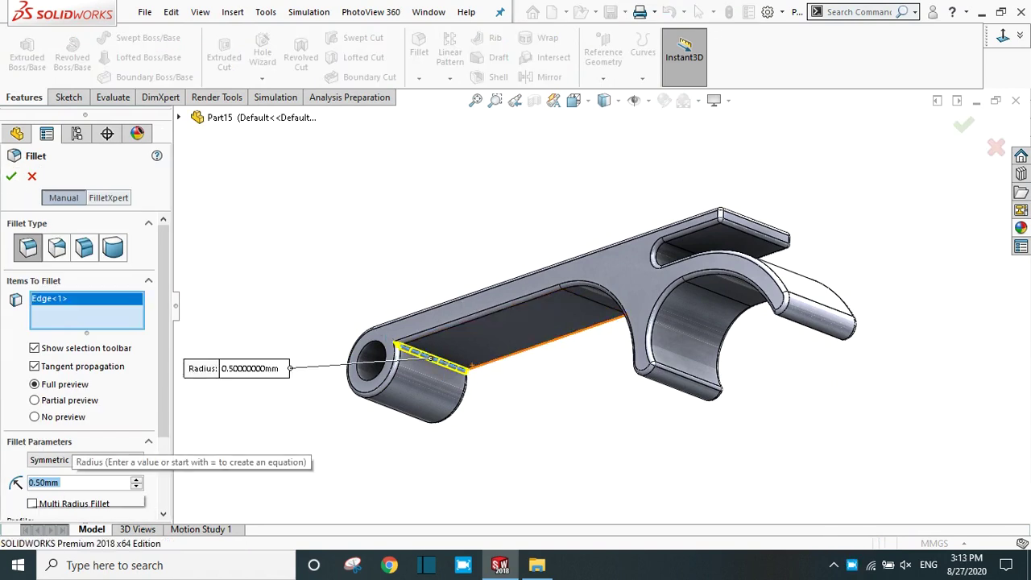
key(Return)
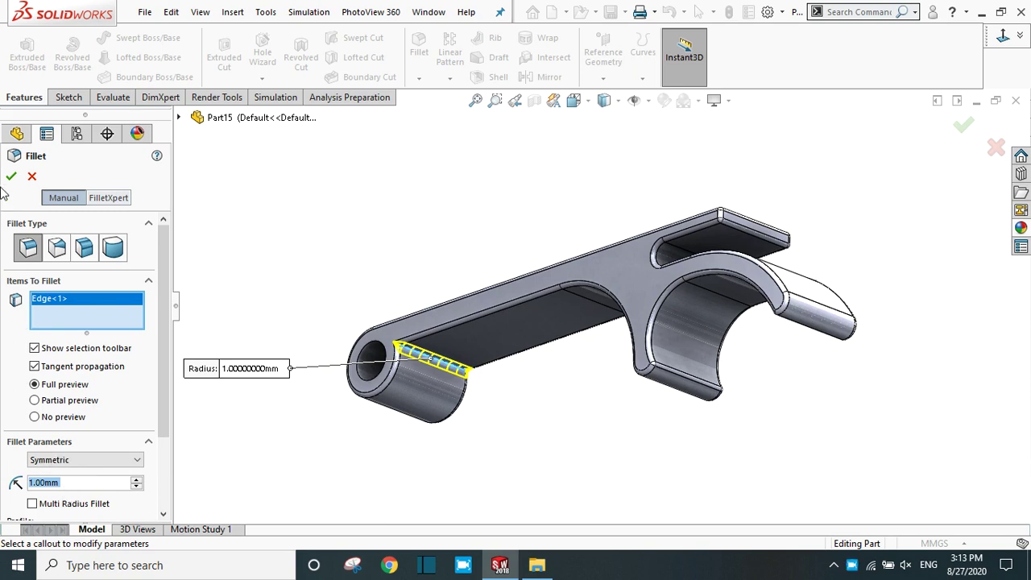
click(10, 177)
Apply the polished aluminum appearance to the entire body and toggle RealView Graphics
middle_drag(478, 262, 625, 375)
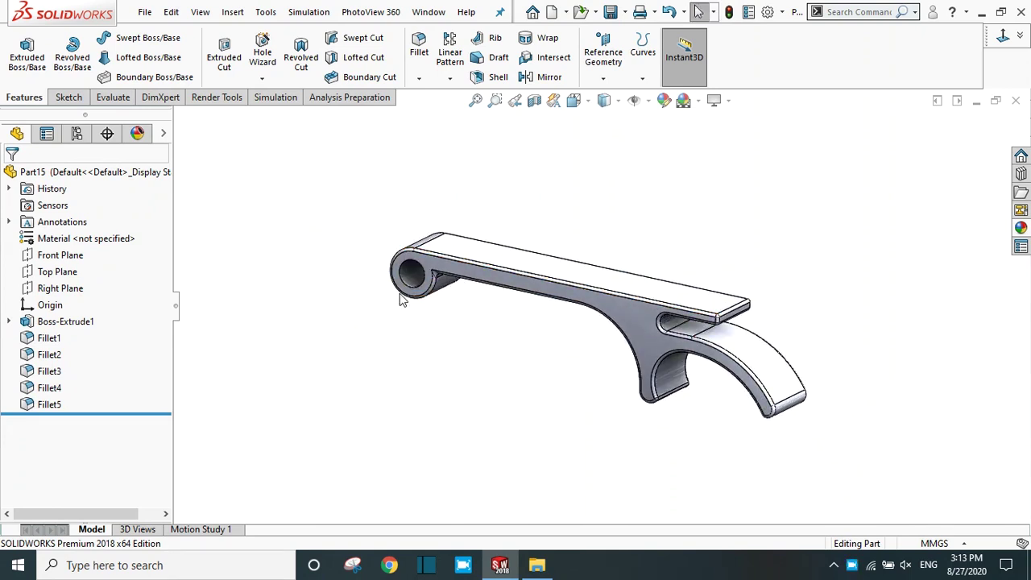
click(1019, 230)
click(917, 146)
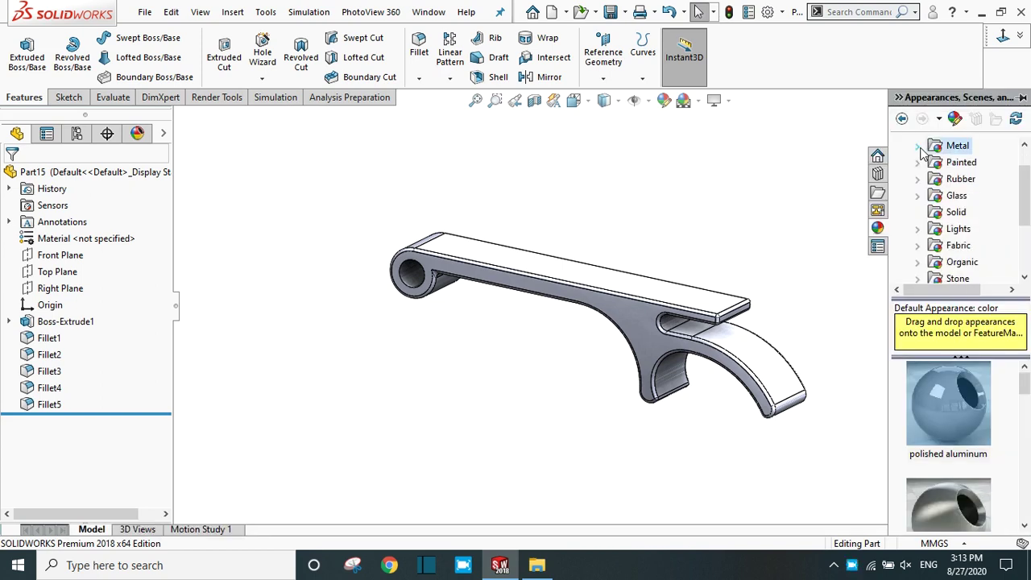
double_click(957, 146)
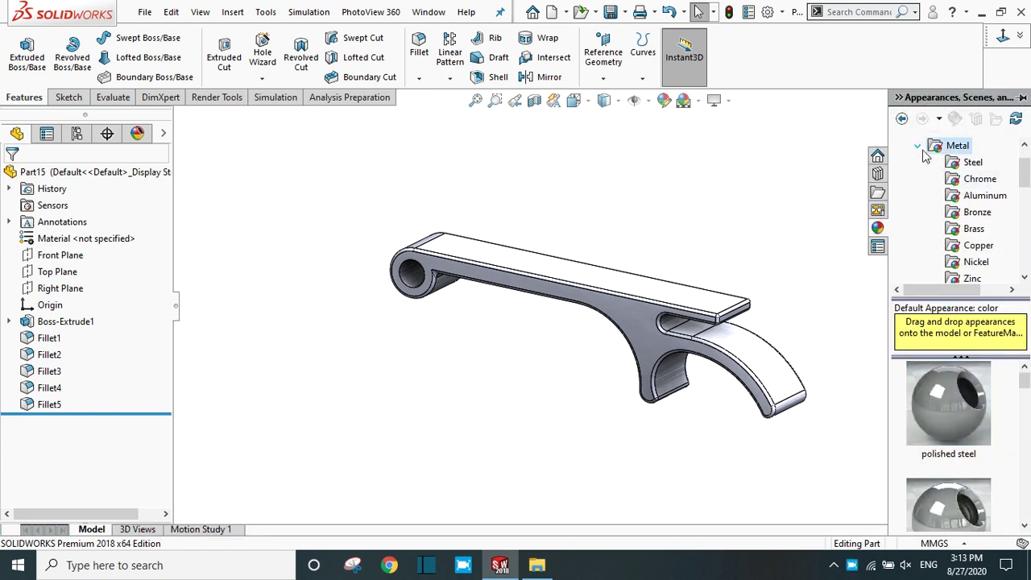
click(974, 198)
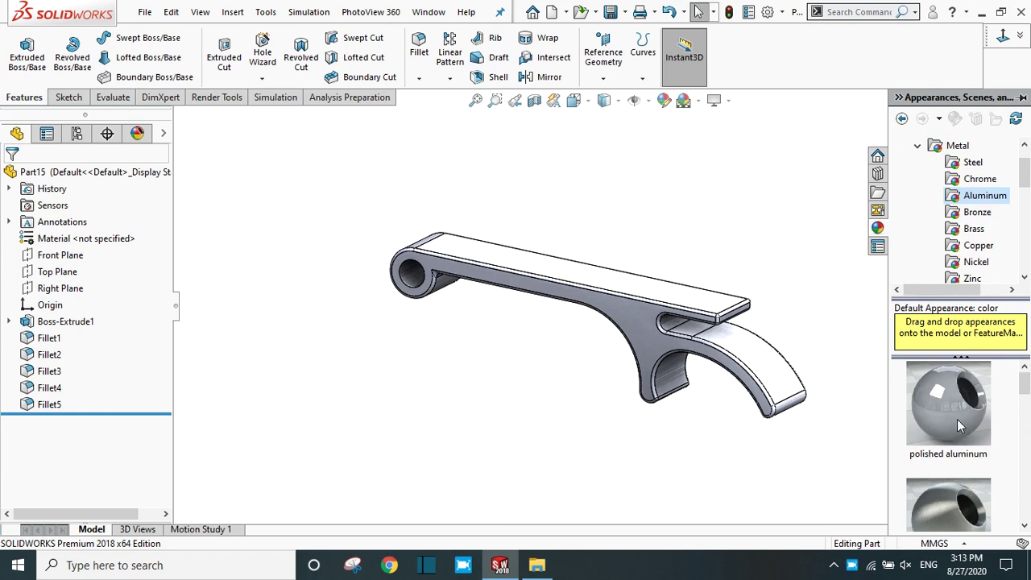
scroll(1026, 390, down, 2)
scroll(1026, 390, up, 2)
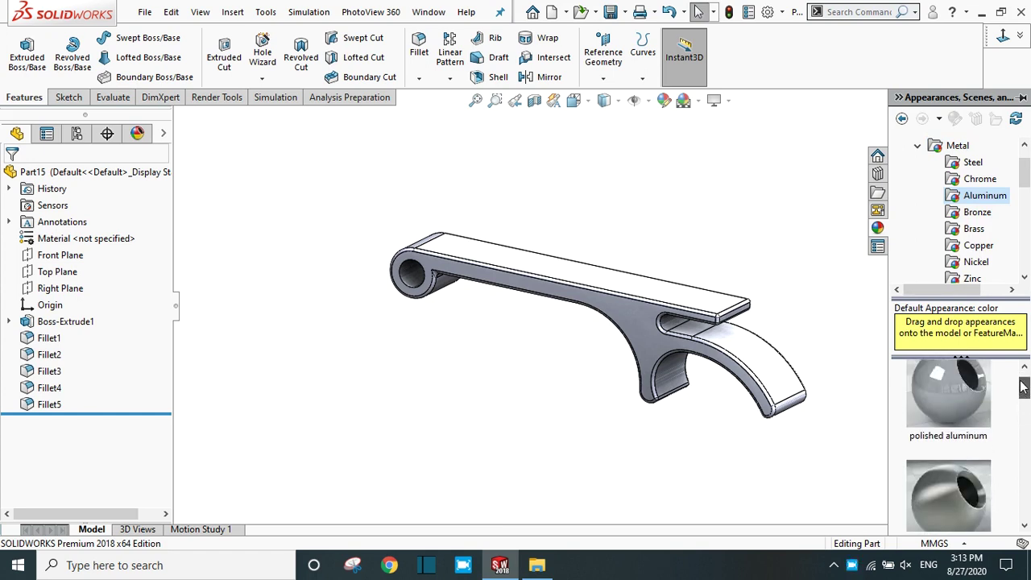
drag(955, 415, 786, 364)
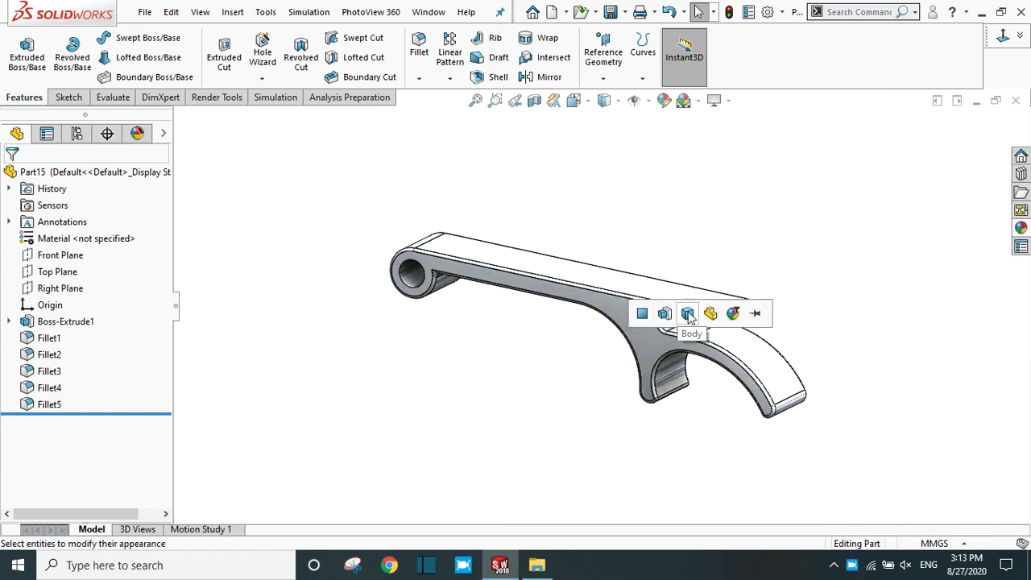
click(689, 315)
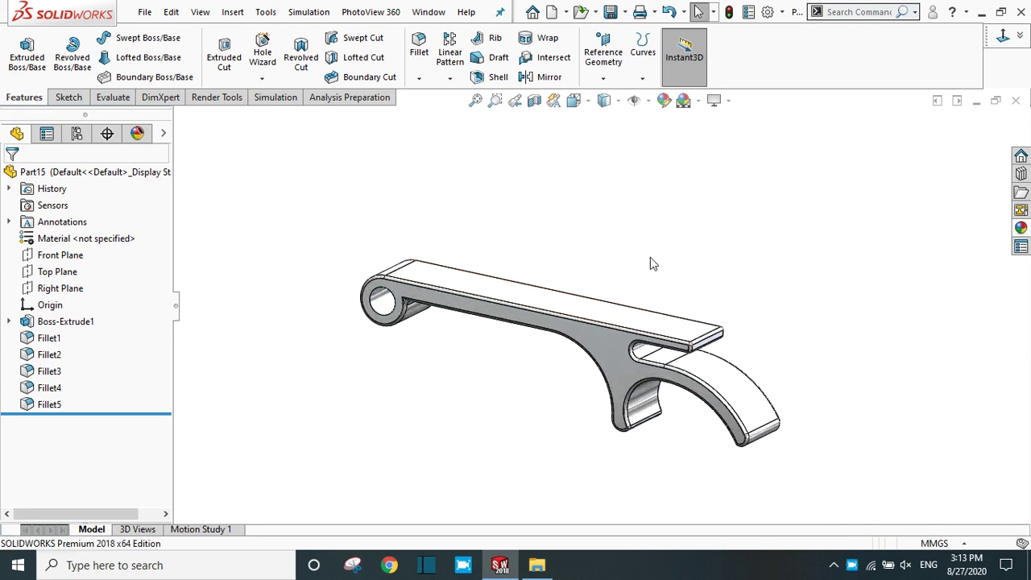
click(714, 100)
click(733, 122)
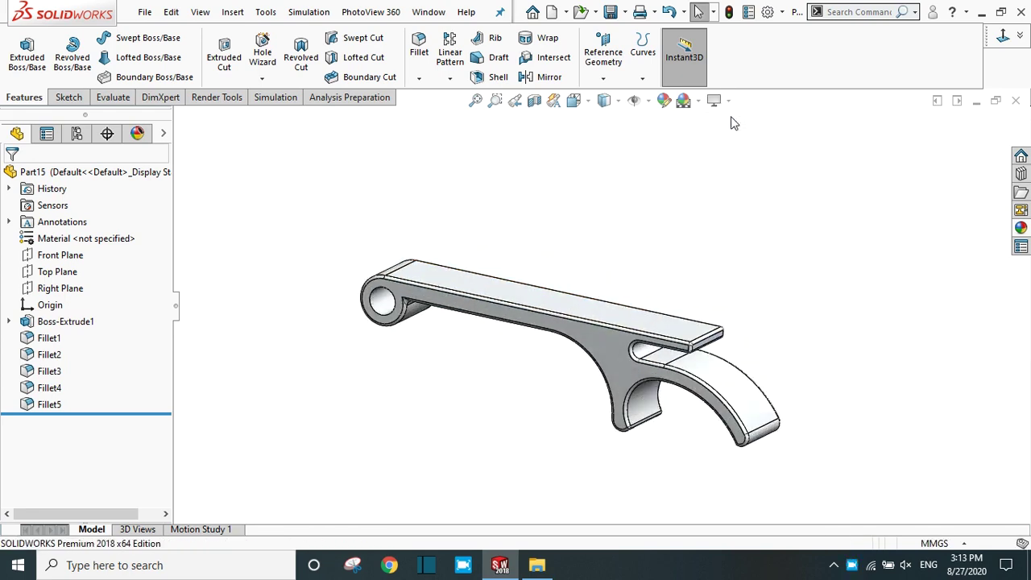
Save the part as "part 1 main body" in the Desktop folder bo and close it
middle_drag(699, 234, 639, 350)
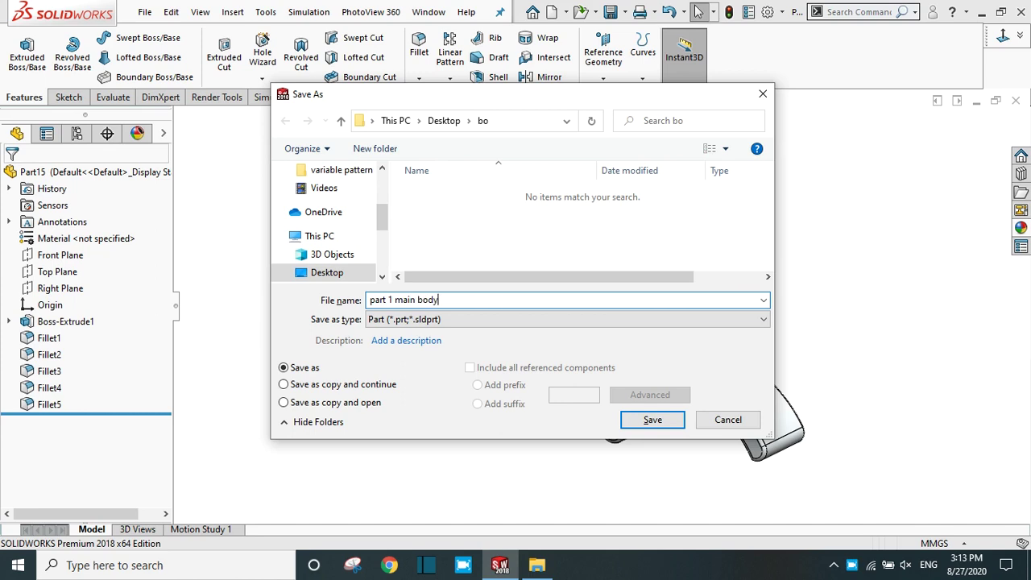
key(Return)
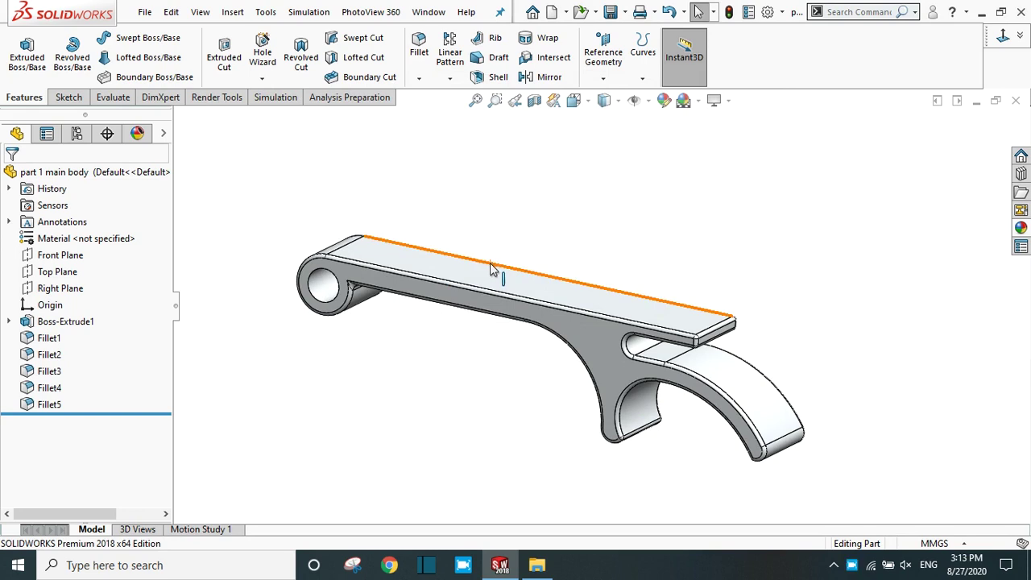
click(1016, 101)
Create a new part document for the next component
click(145, 12)
click(159, 35)
click(291, 209)
click(539, 432)
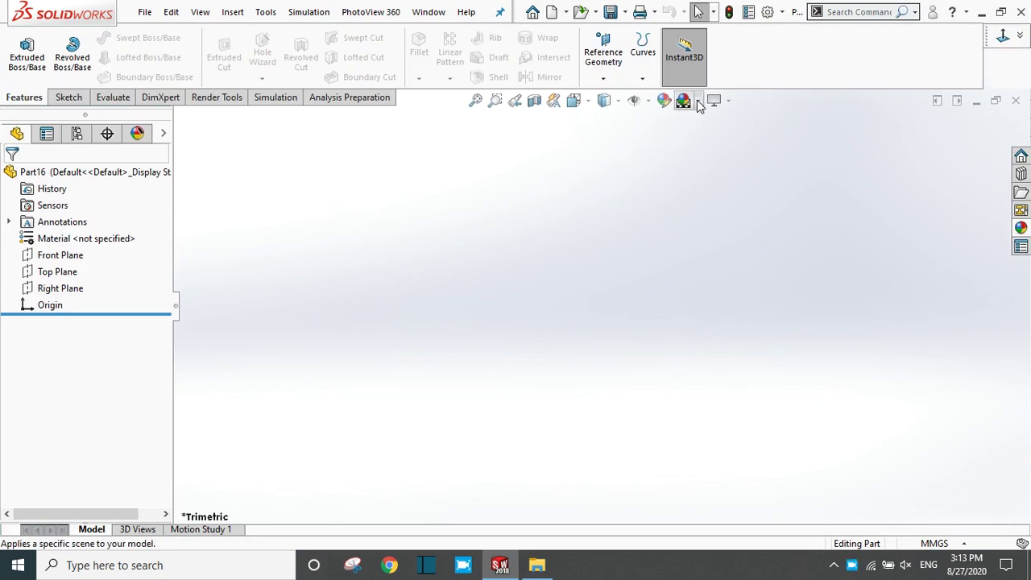
Apply the Plain White scene and open a sketch on the Top Plane
click(697, 101)
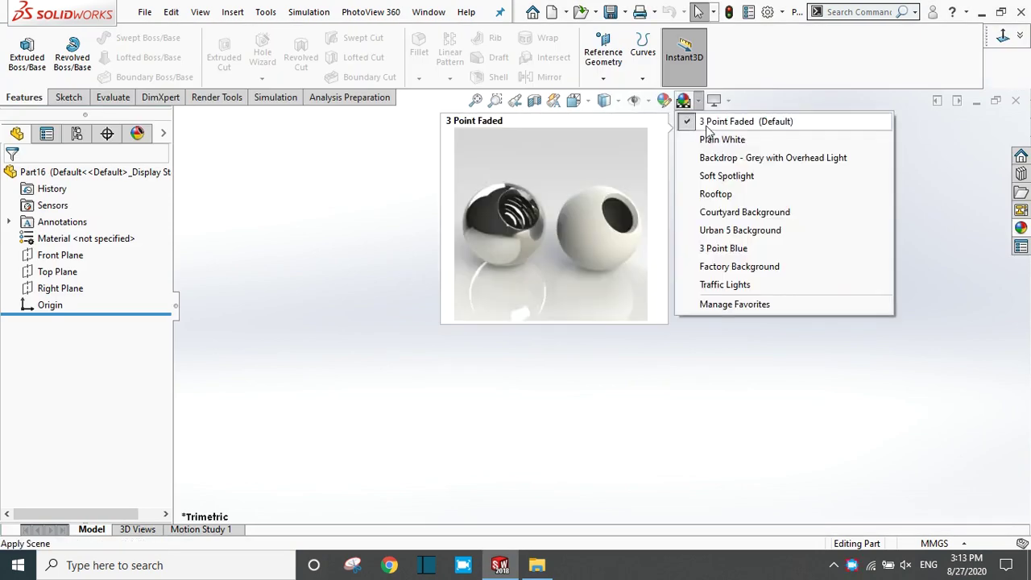
click(717, 139)
click(35, 270)
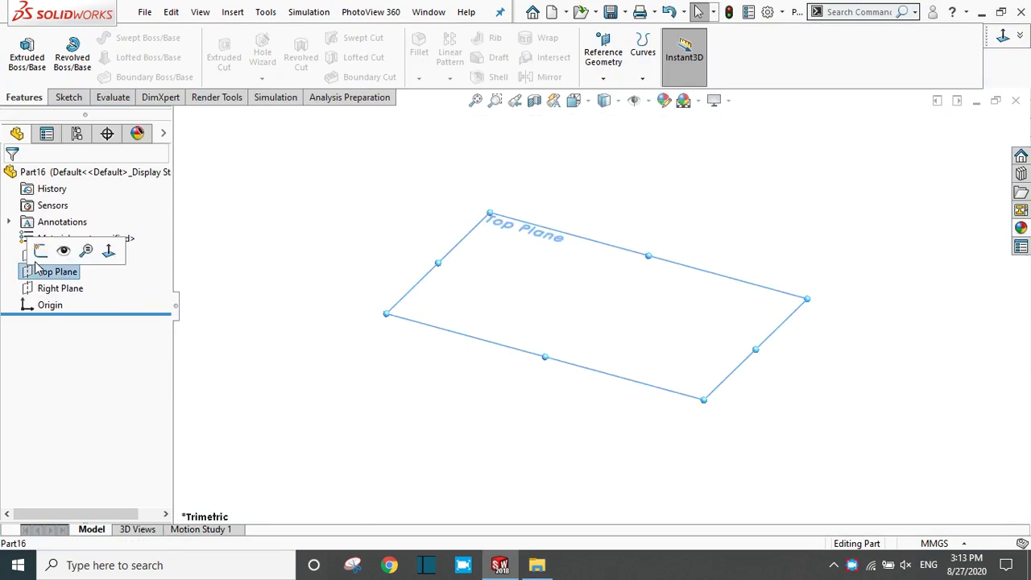
click(41, 251)
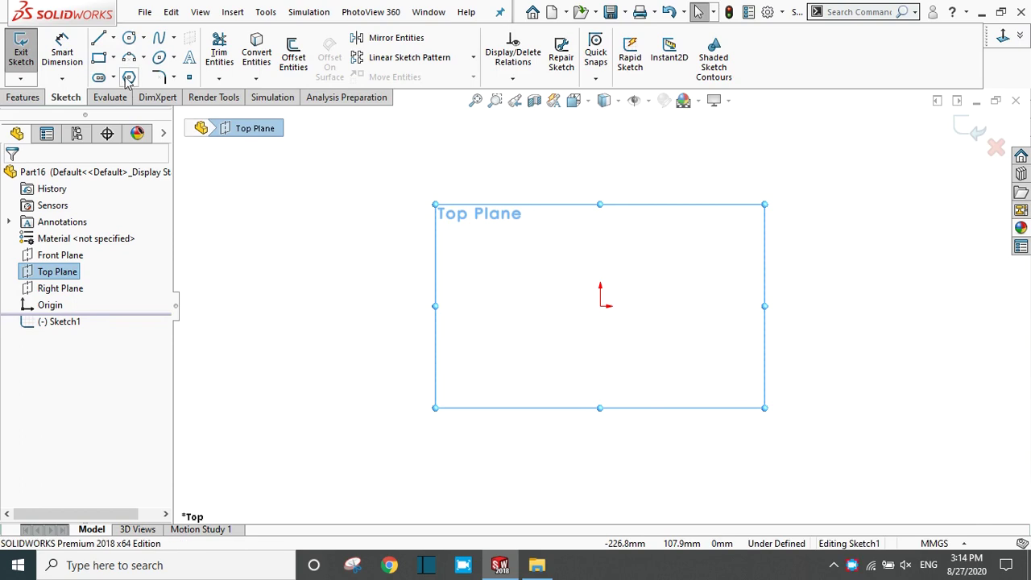
Sketch a 15 mm diameter circle centred on the origin and place its dimension clear of the circle
click(129, 38)
drag(600, 306, 630, 344)
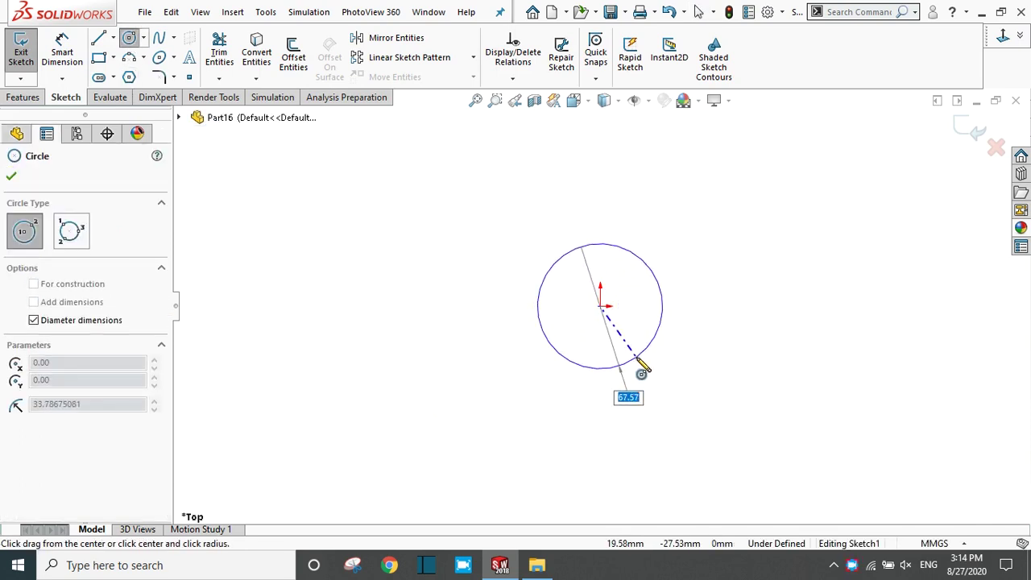
text(15)
key(Return)
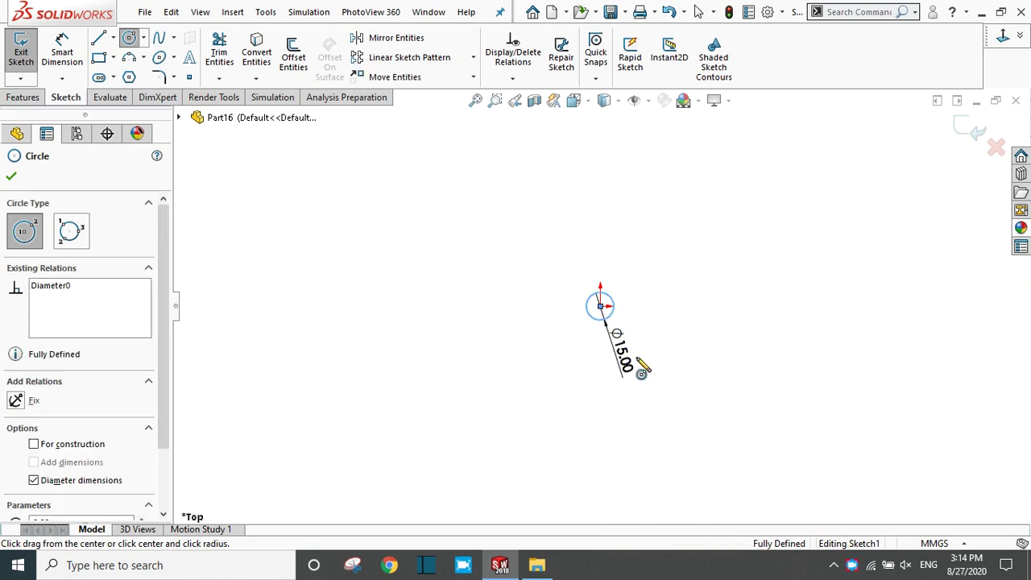
click(10, 177)
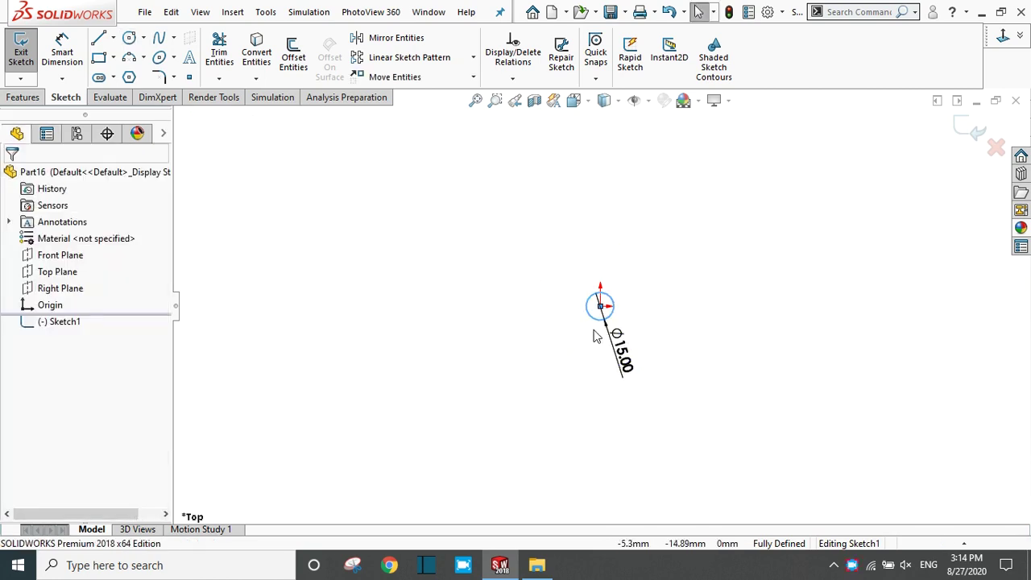
scroll(620, 318, down, 3)
drag(616, 415, 495, 410)
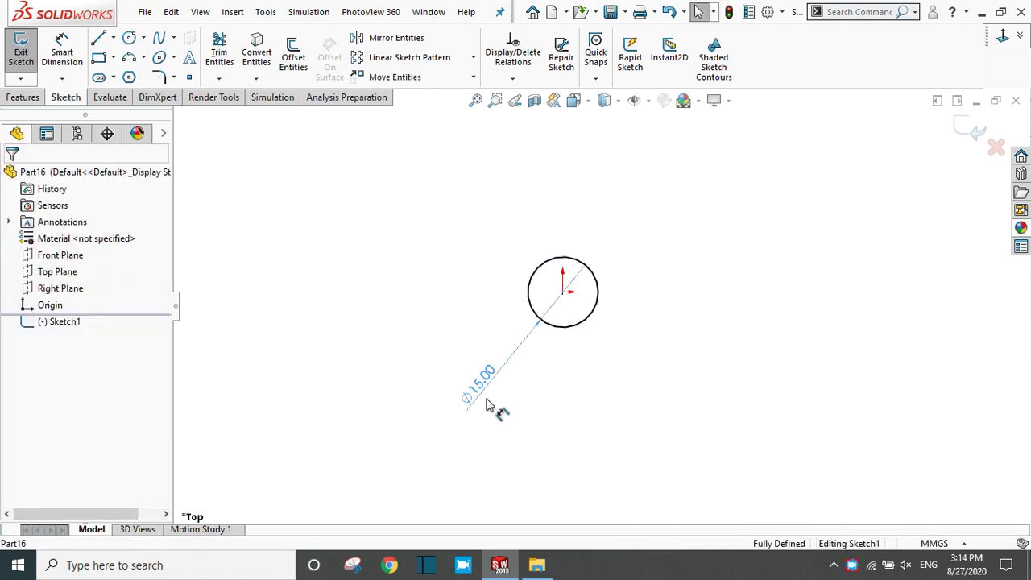
Create a clockwise constant-pitch helix from the circle with 0.5 mm pitch, 2 revolutions and a 270° start angle
click(23, 98)
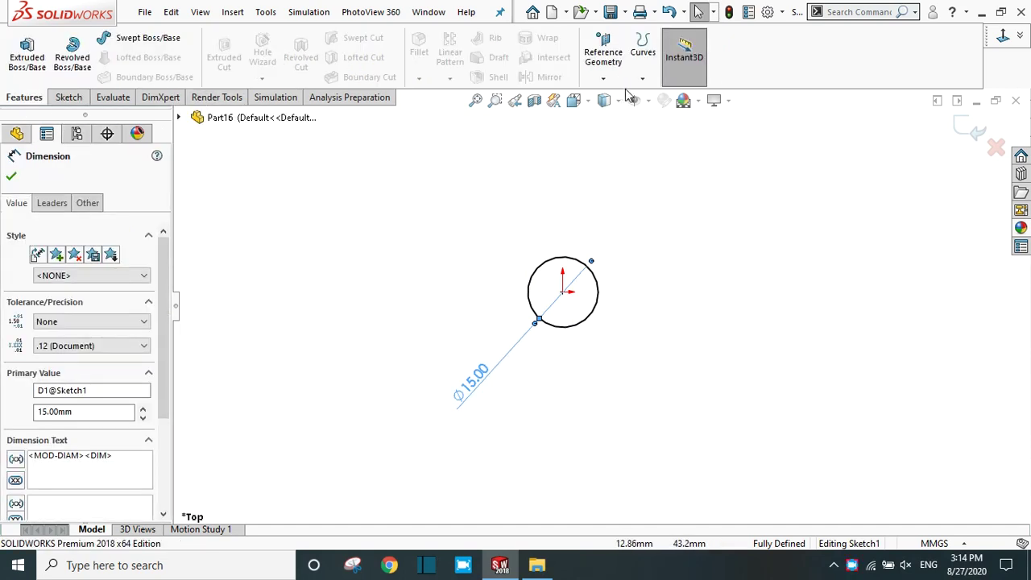
click(643, 81)
click(677, 97)
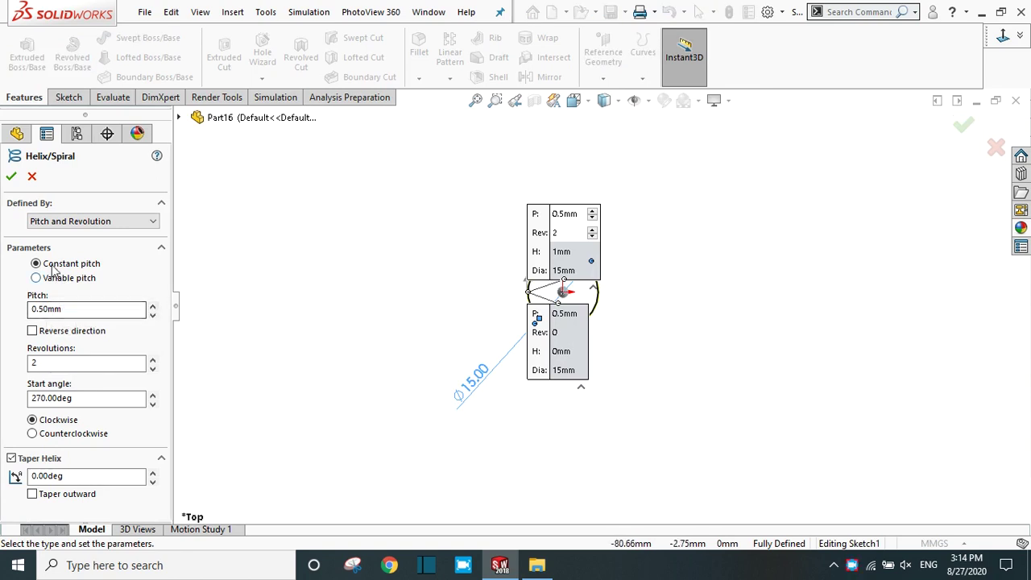
click(36, 363)
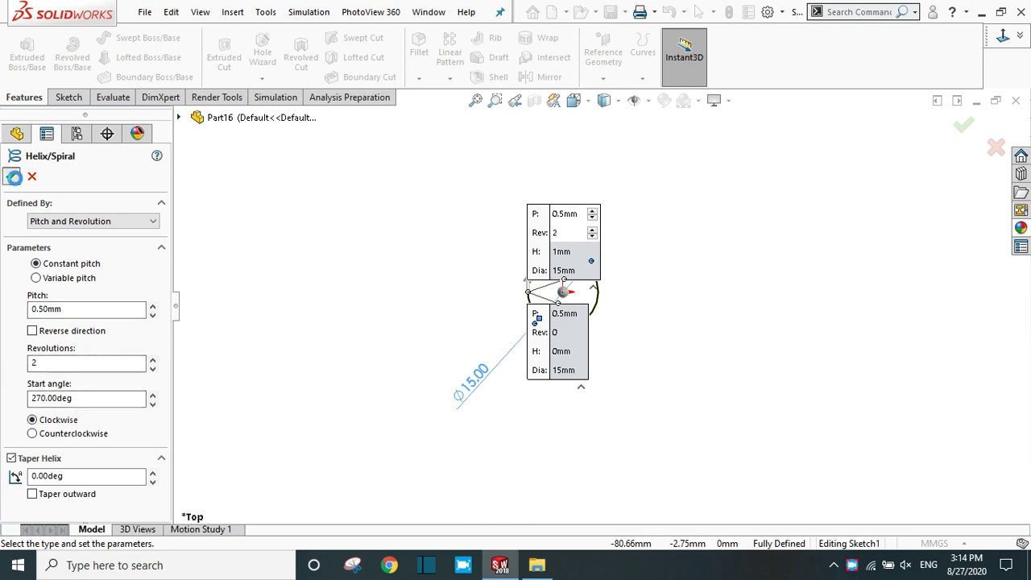
click(12, 176)
Create a reference plane perpendicular to the helix and coincident with its lower end point
middle_drag(447, 303, 432, 189)
scroll(559, 301, down, 5)
middle_drag(546, 314, 701, 327)
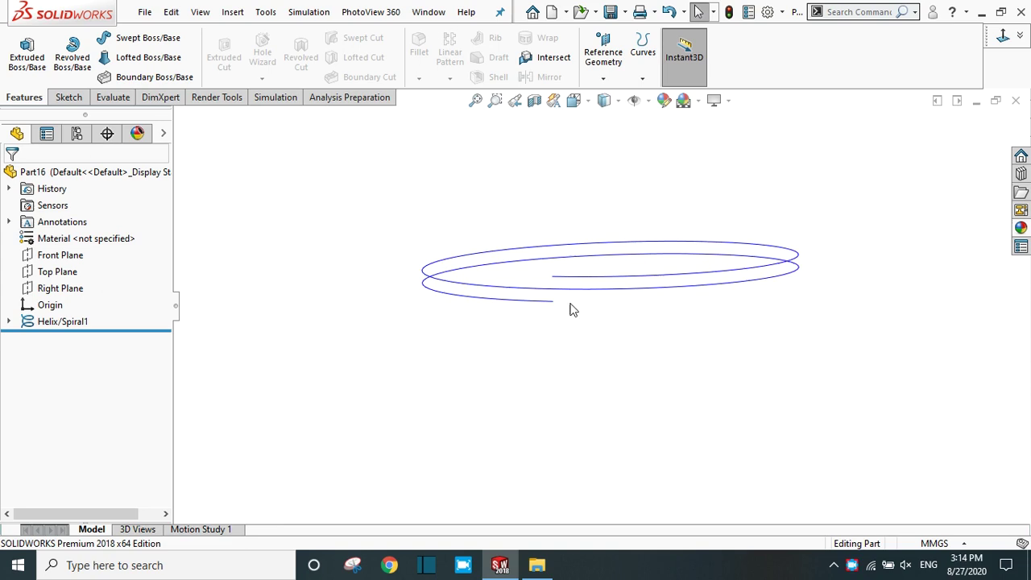
scroll(576, 291, down, 2)
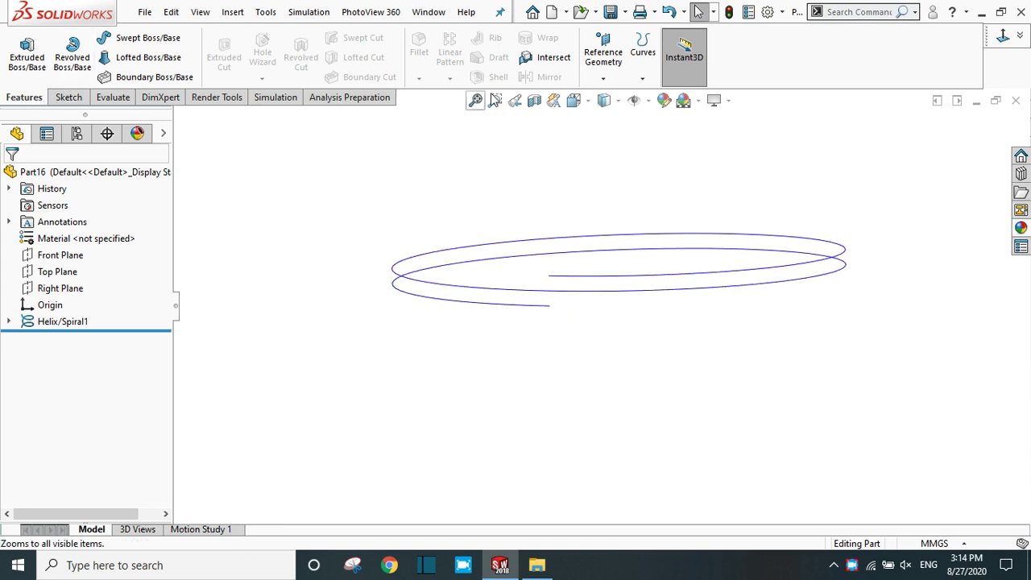
click(602, 78)
click(616, 98)
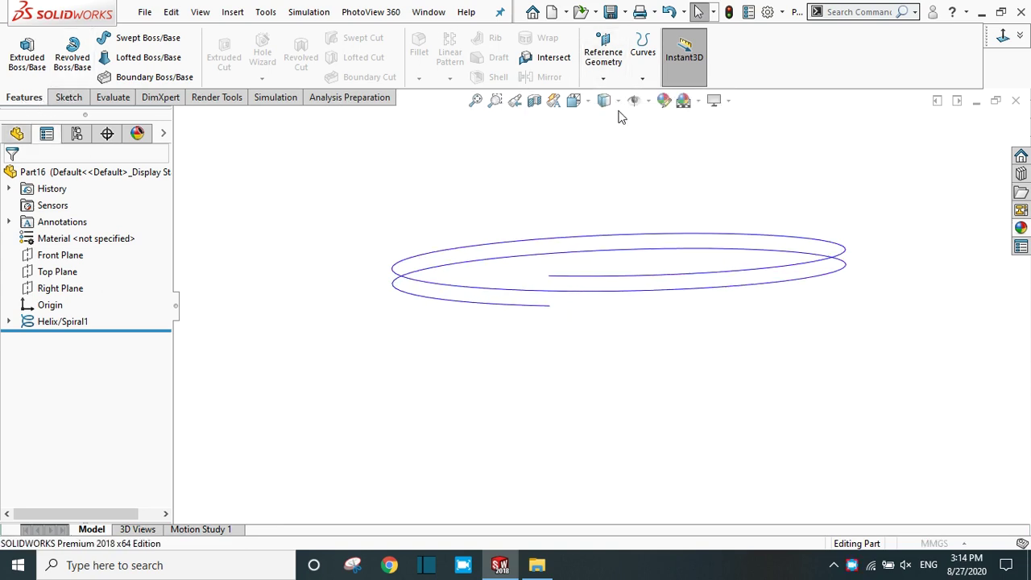
click(542, 315)
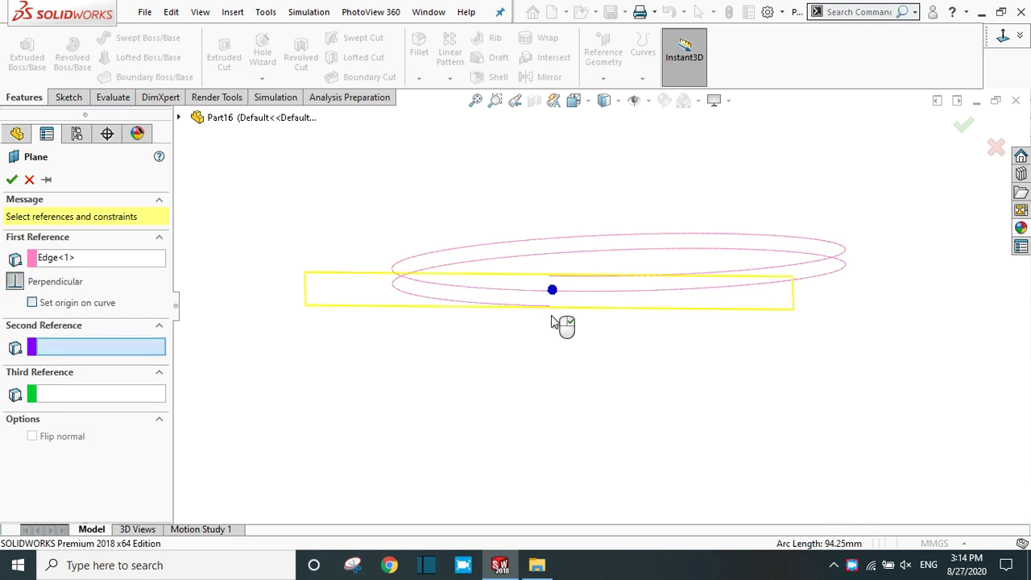
click(552, 290)
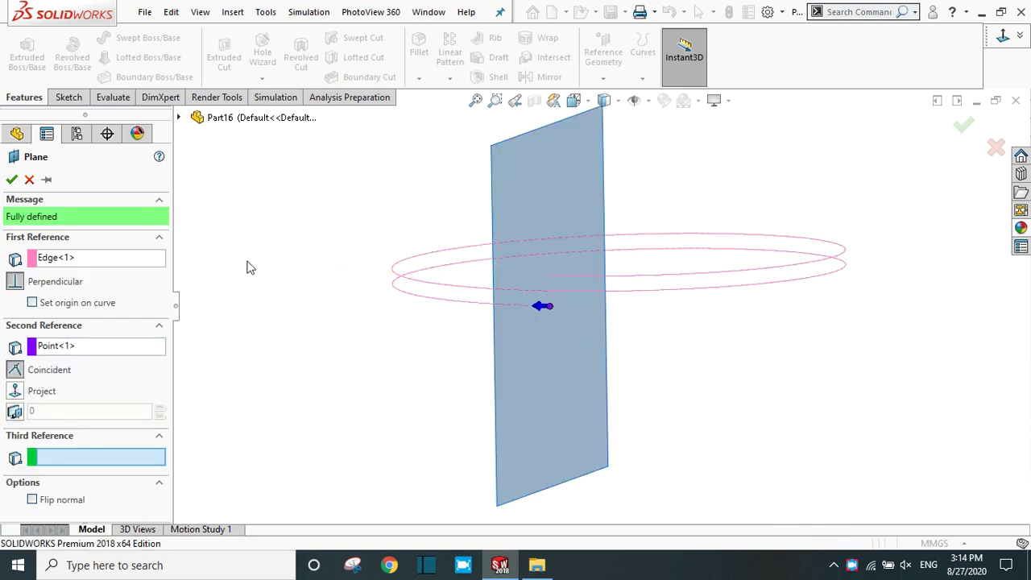
click(11, 180)
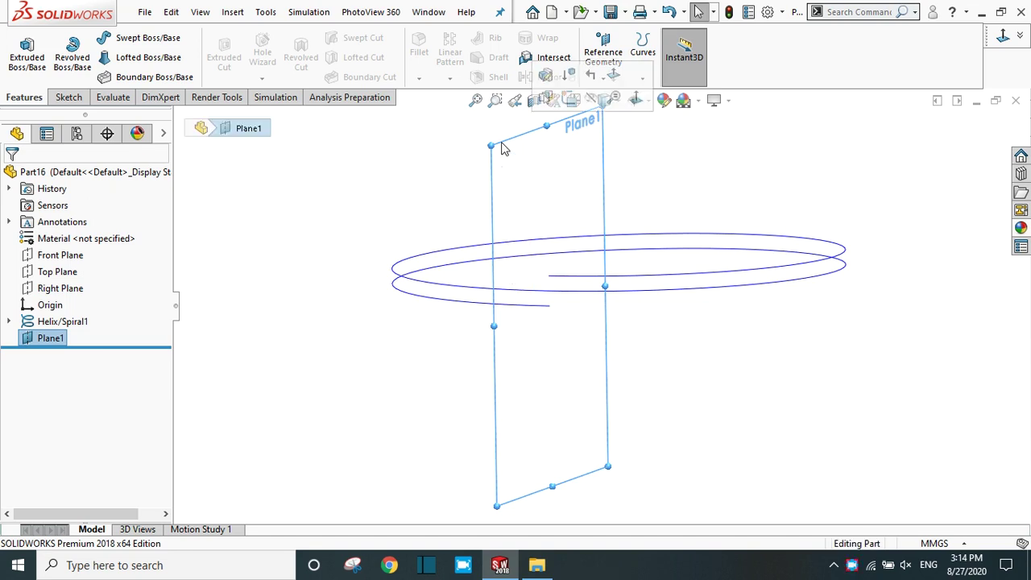
click(403, 214)
On the new plane, sketch a circle about 0.27 mm in diameter centred on the helix's lower end point
click(50, 337)
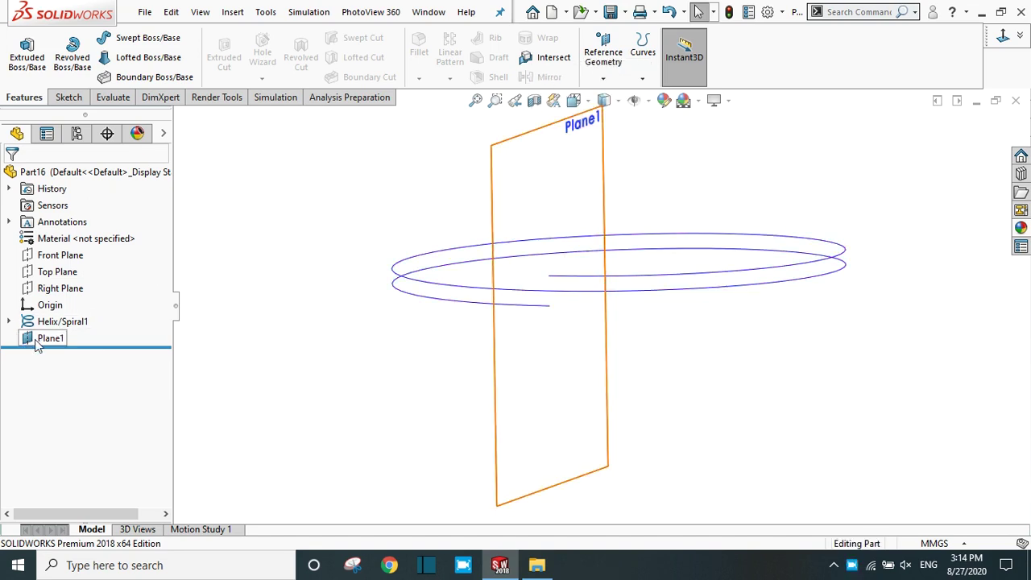
click(66, 317)
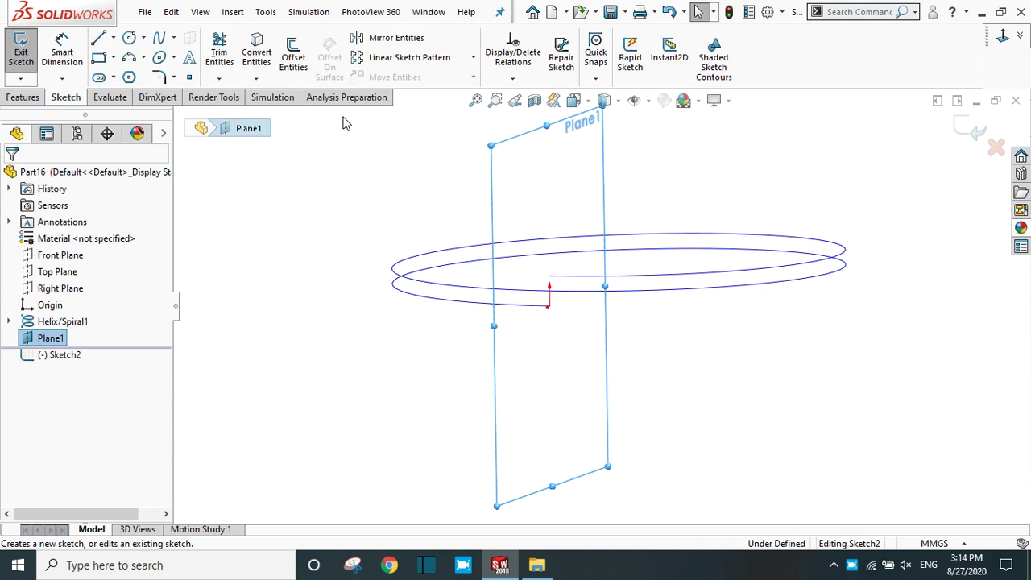
click(1003, 35)
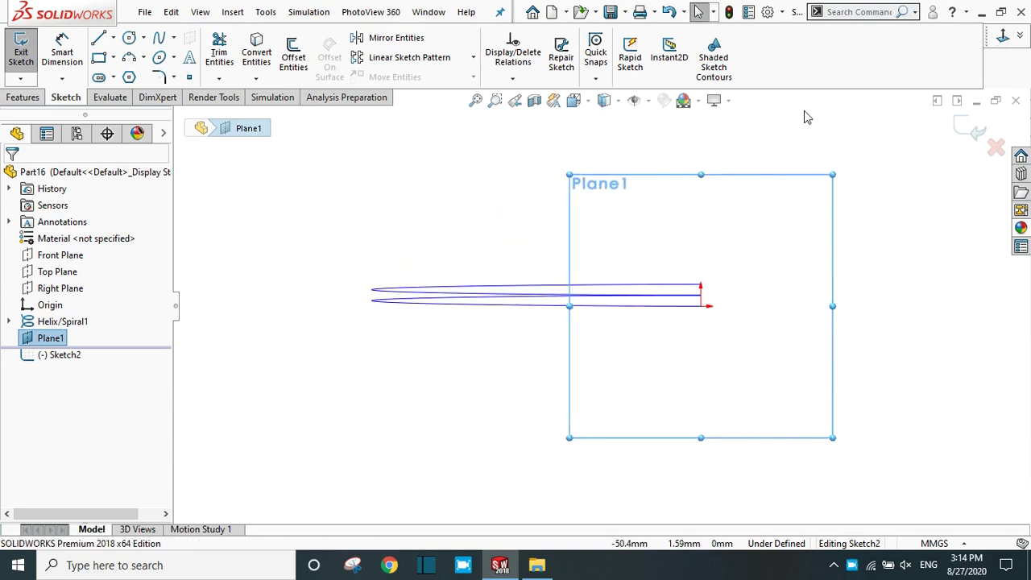
click(128, 39)
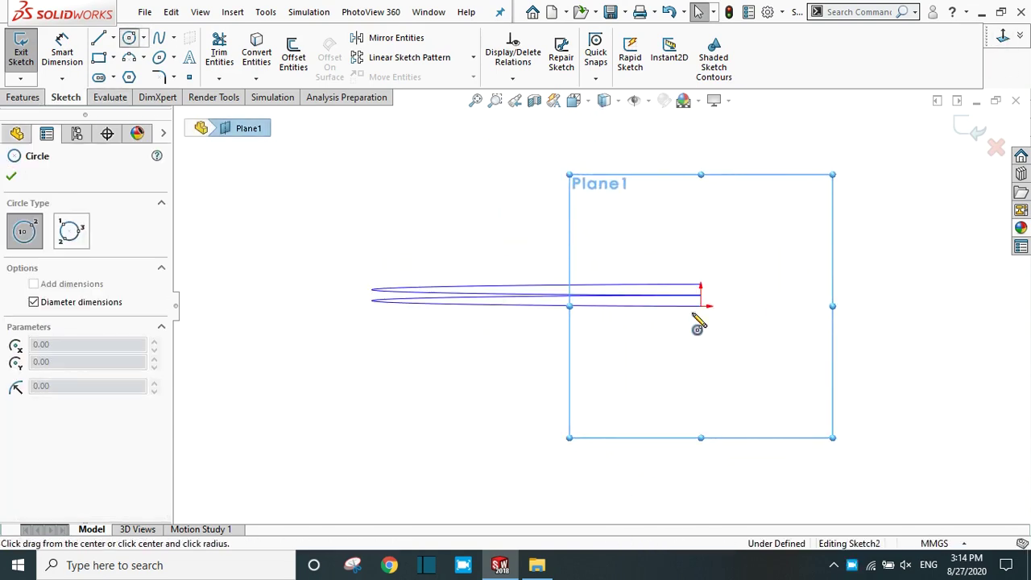
scroll(707, 324, down, 6)
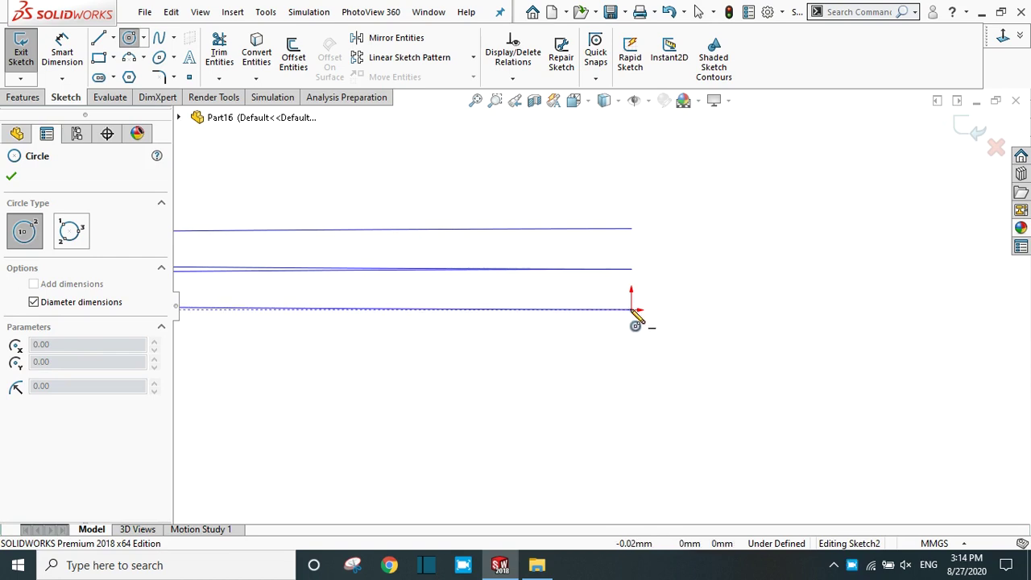
drag(632, 310, 637, 322)
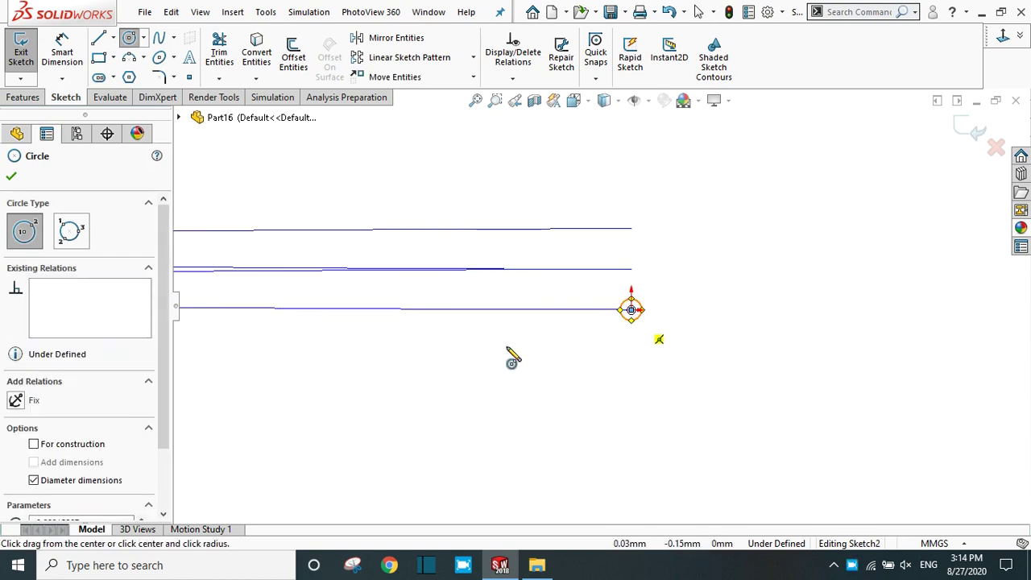
key(Escape)
Dimension the small profile circle with a diameter of 0.5 mm
key(d)
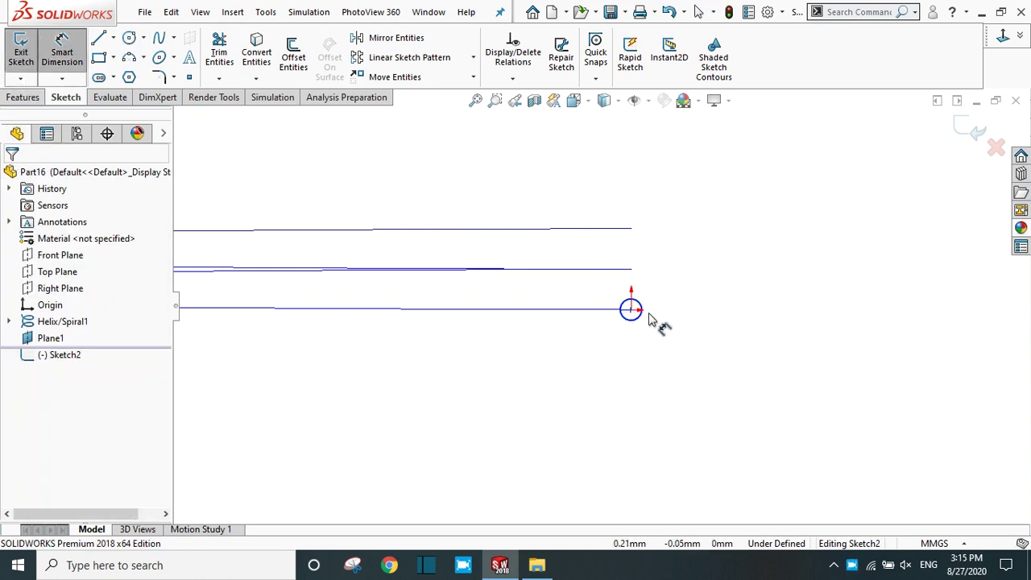
click(643, 311)
click(723, 300)
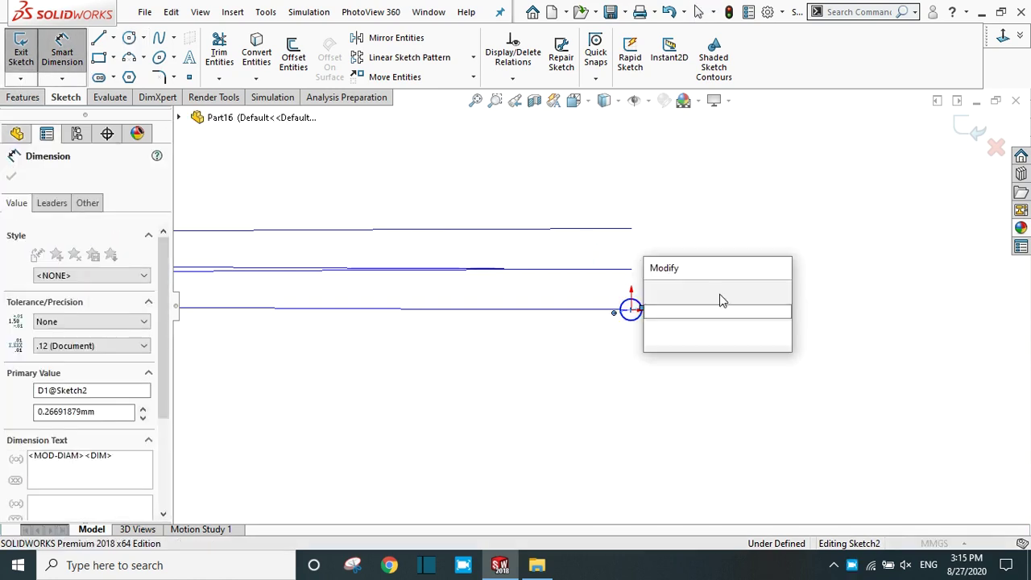
text(0.5)
key(Return)
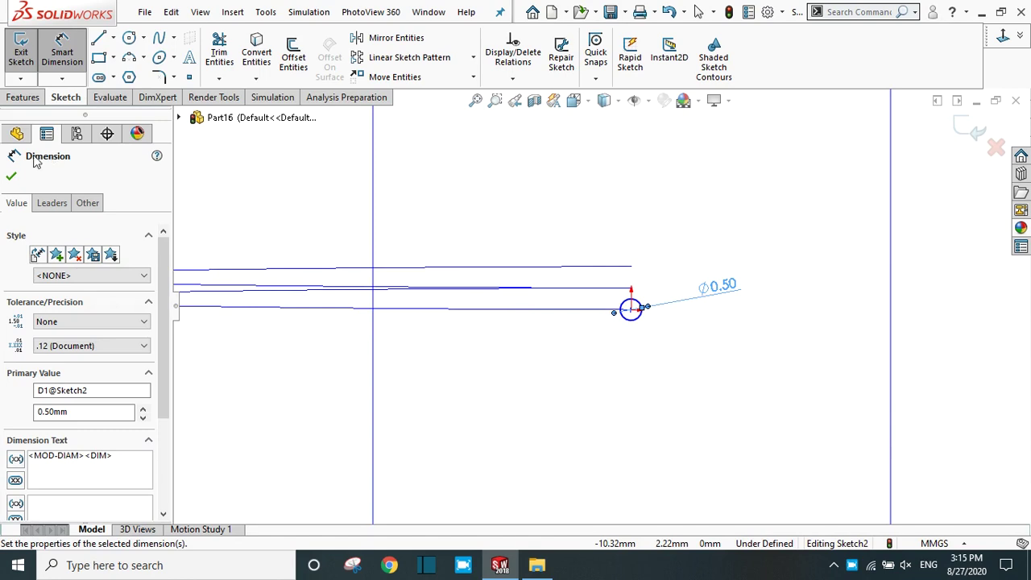
click(11, 178)
Sweep the 0.5 mm circle along the helix to form the solid wire ring
middle_drag(771, 329, 485, 379)
scroll(485, 378, up, 5)
middle_drag(545, 315, 455, 353)
scroll(463, 350, down, 3)
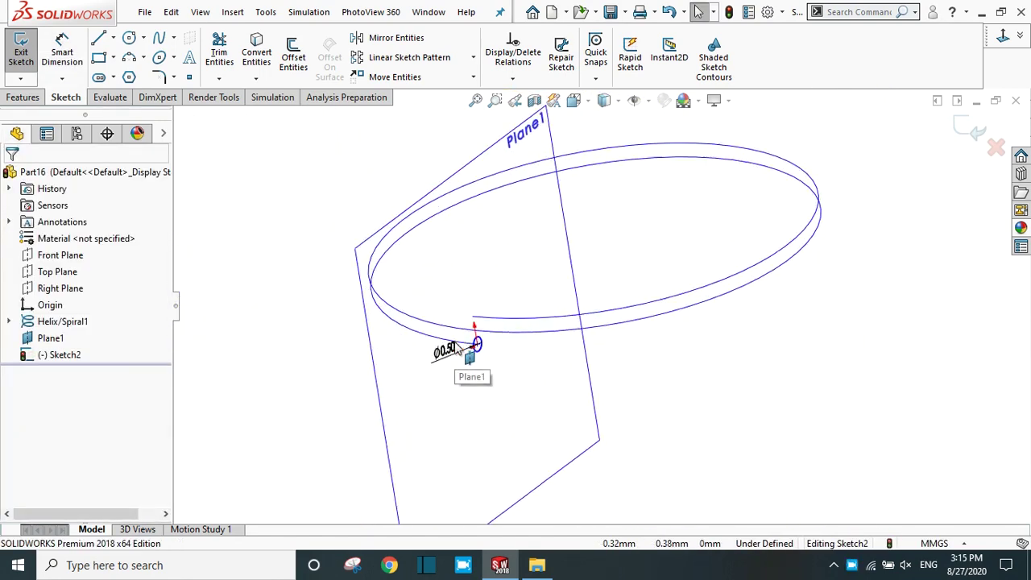
click(19, 98)
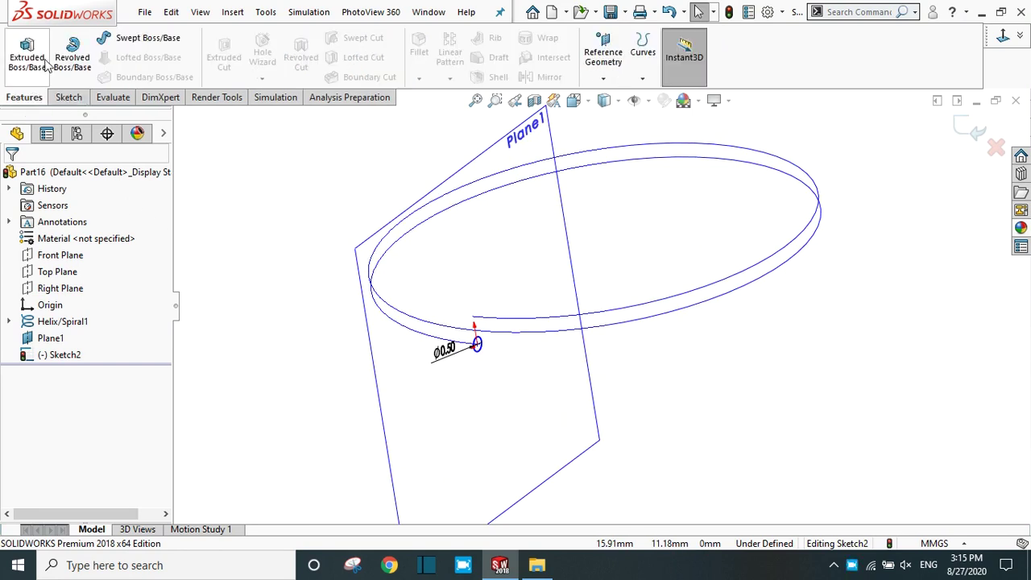
click(133, 40)
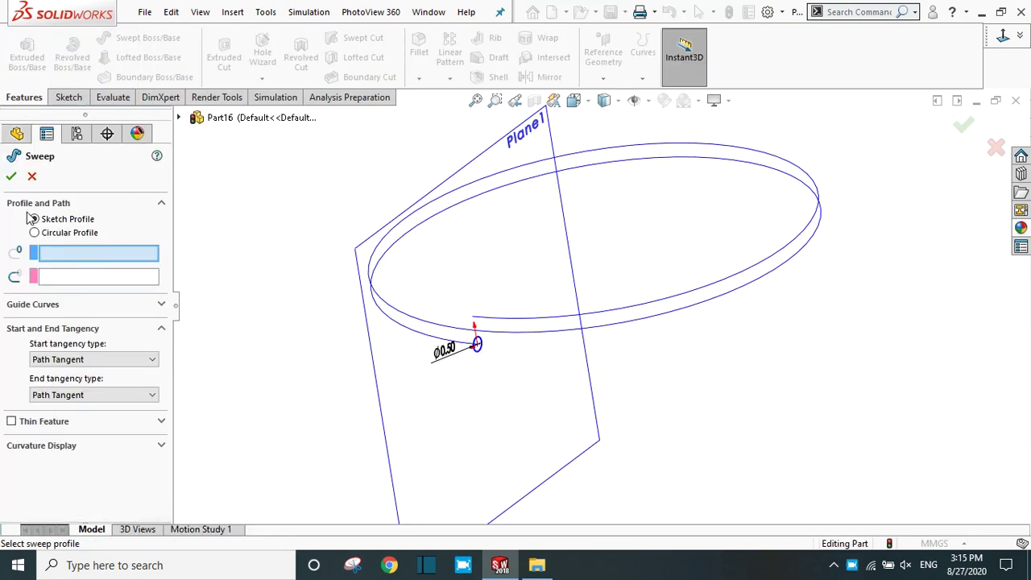
scroll(499, 346, down, 4)
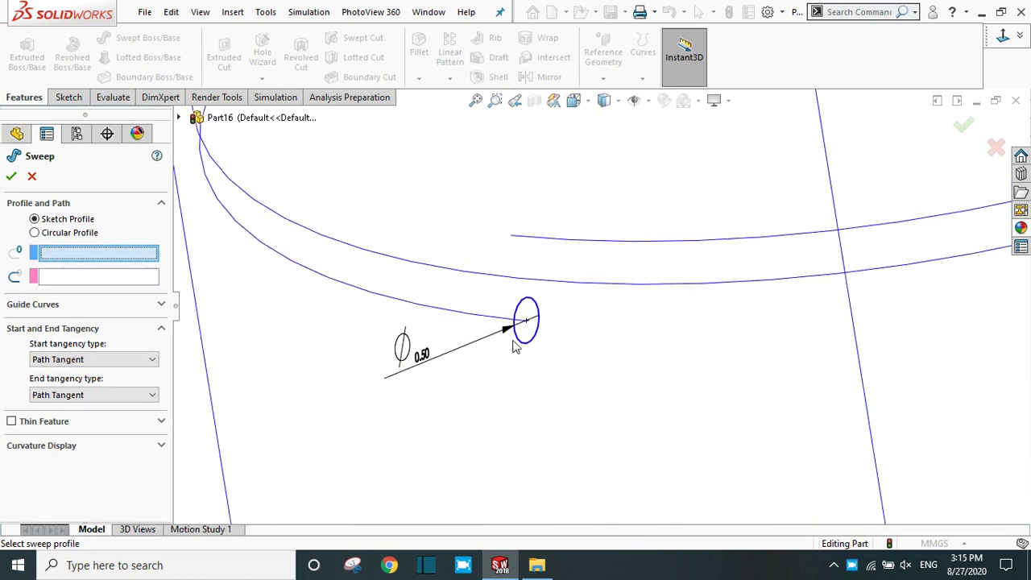
click(527, 344)
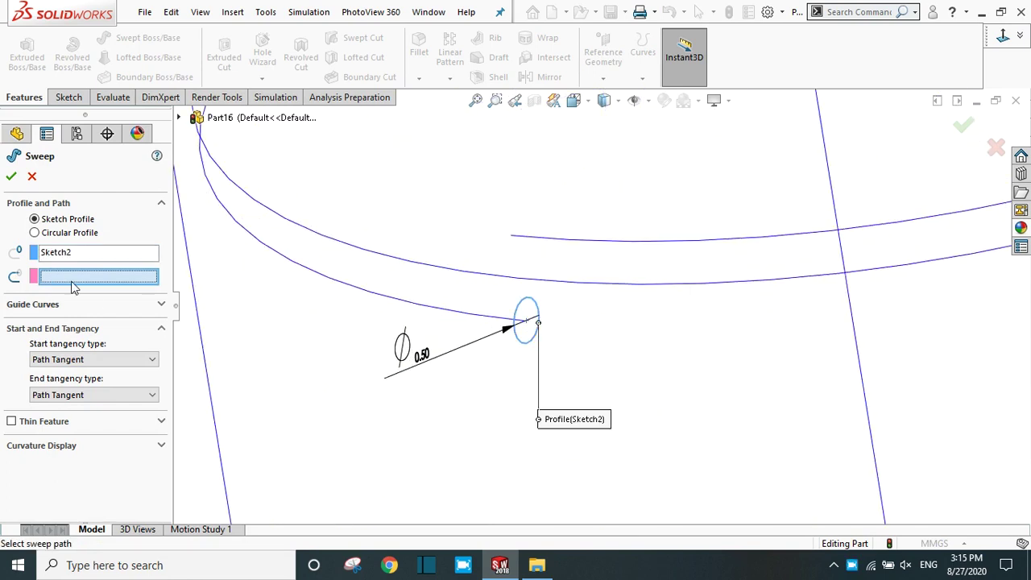
click(465, 305)
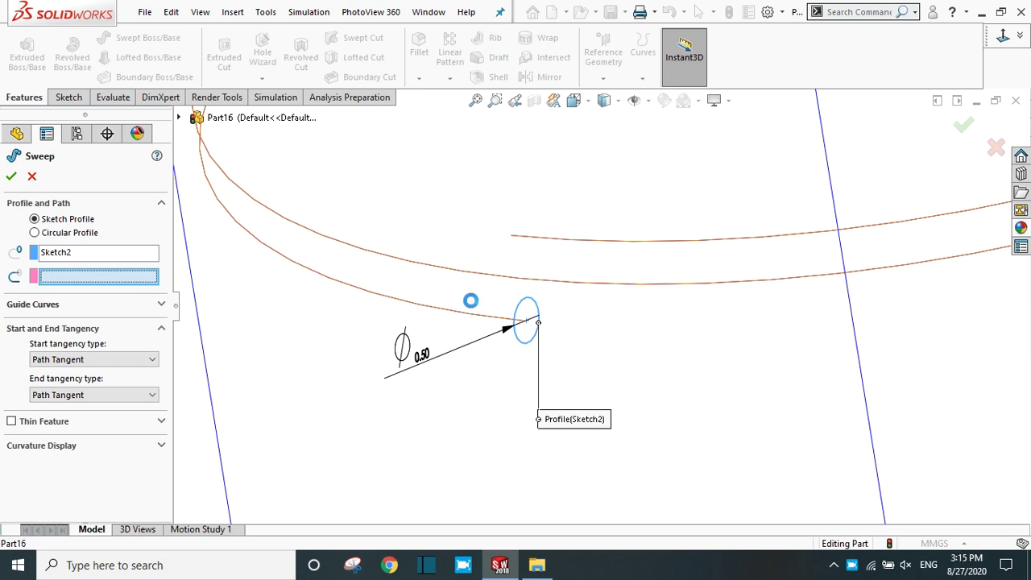
scroll(528, 290, up, 5)
middle_drag(592, 267, 655, 271)
scroll(655, 271, down, 1)
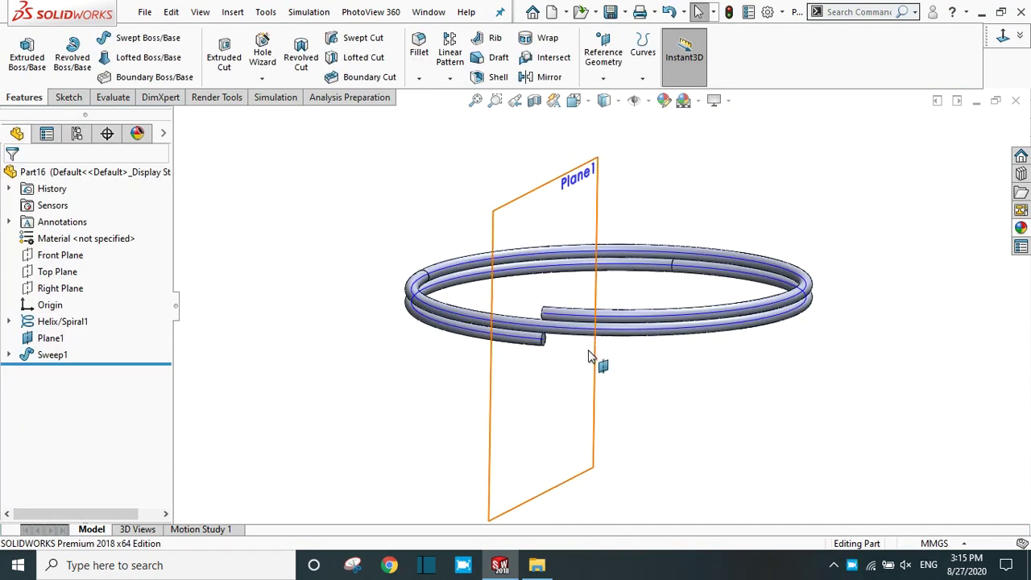
Set up a 0.1 mm fillet on the circular edge at the lower end of the wire ring
scroll(585, 353, down, 2)
scroll(568, 326, up, 2)
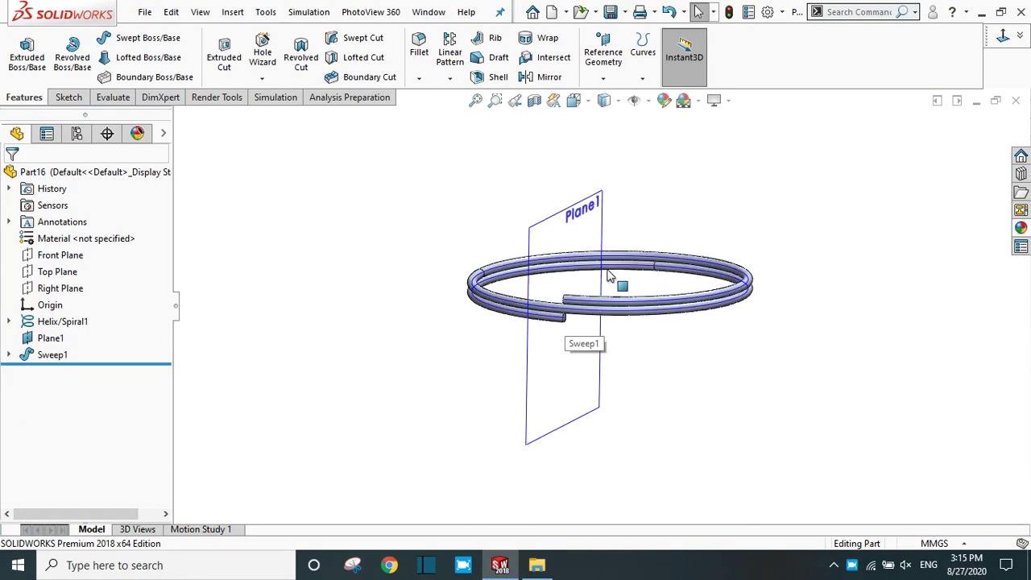
scroll(604, 286, down, 2)
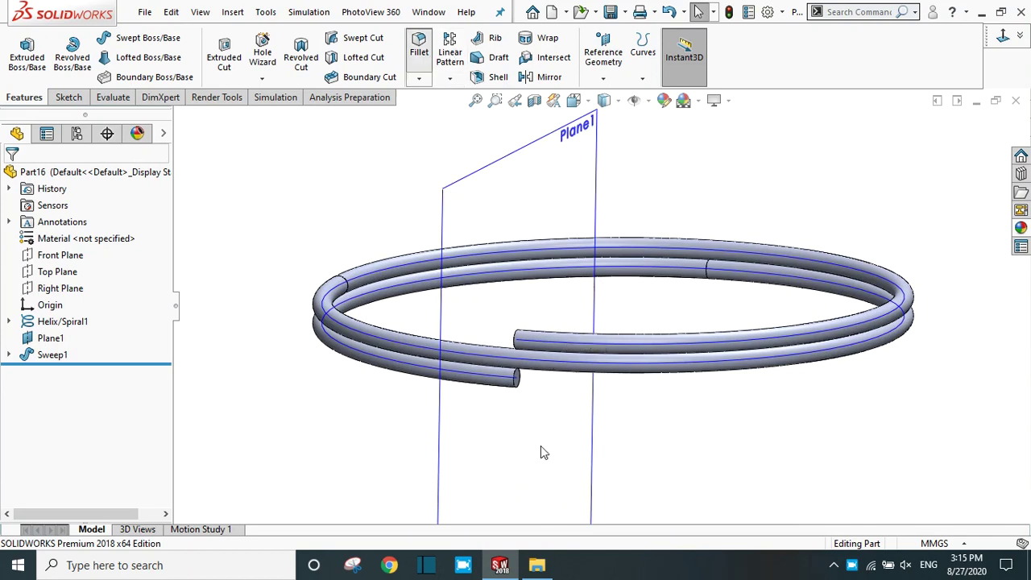
middle_drag(534, 443, 453, 397)
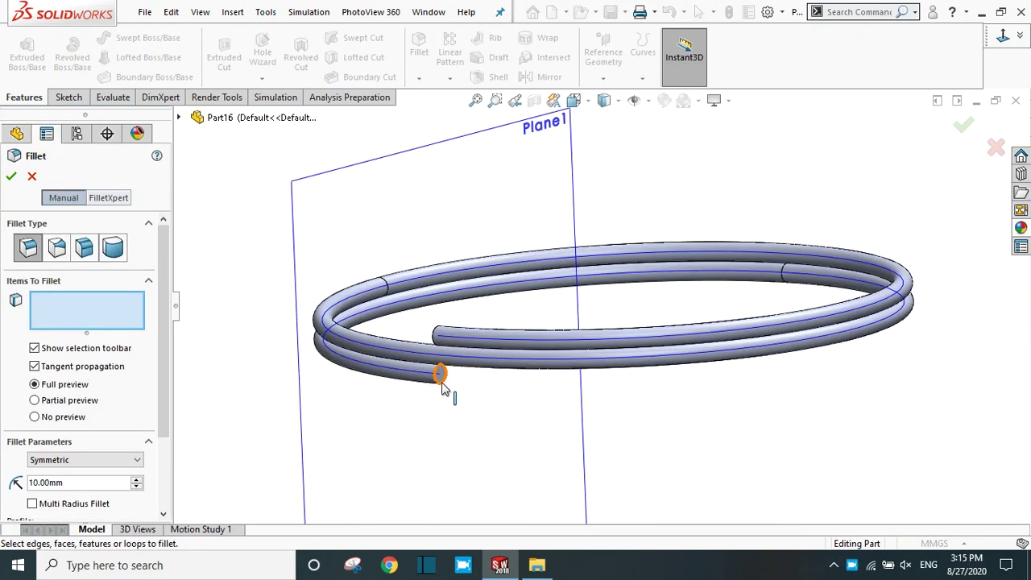
click(442, 384)
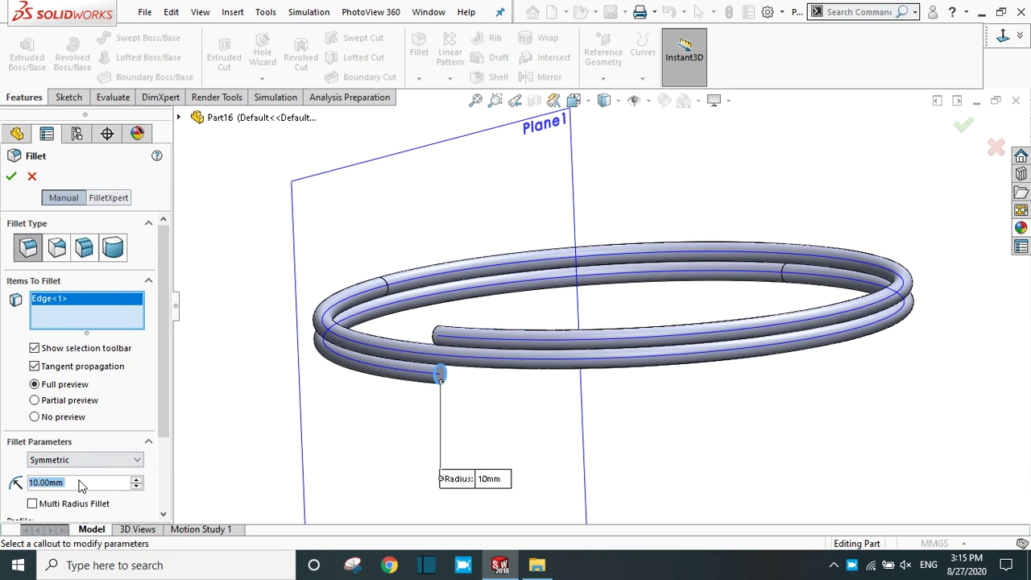
text(.5)
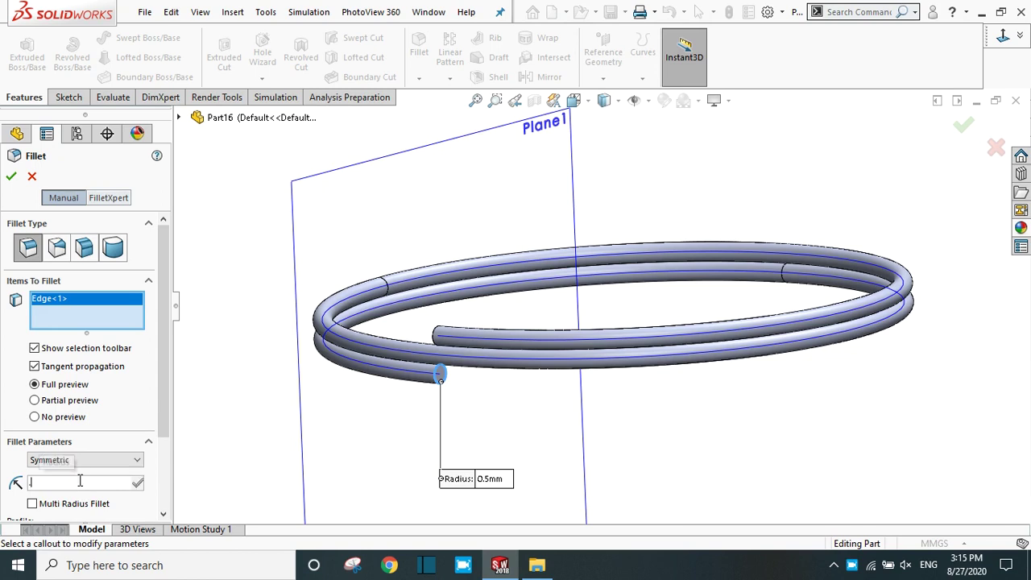
text(.4)
key(BackSpace)
key(BackSpace)
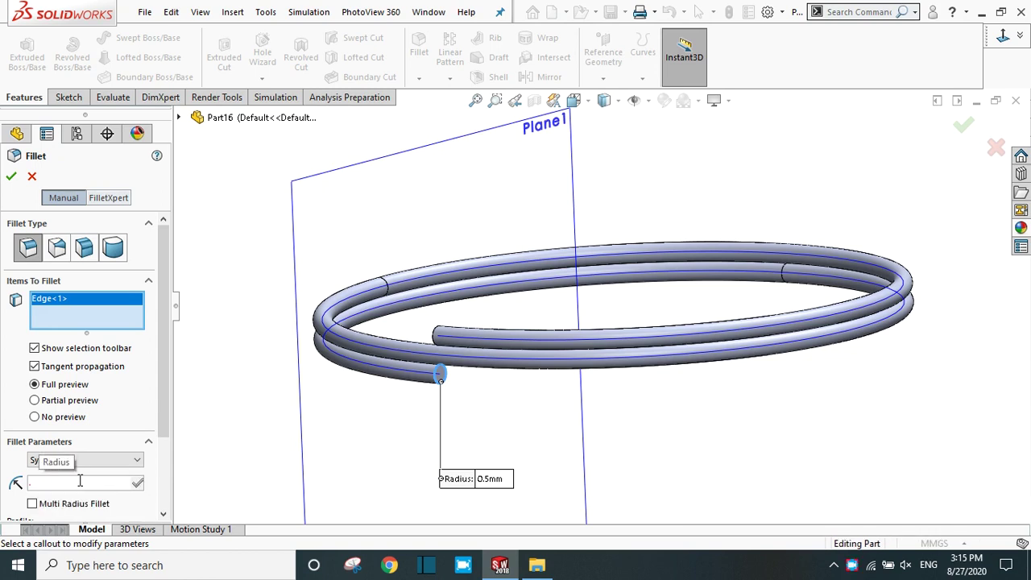
text(.10mm)
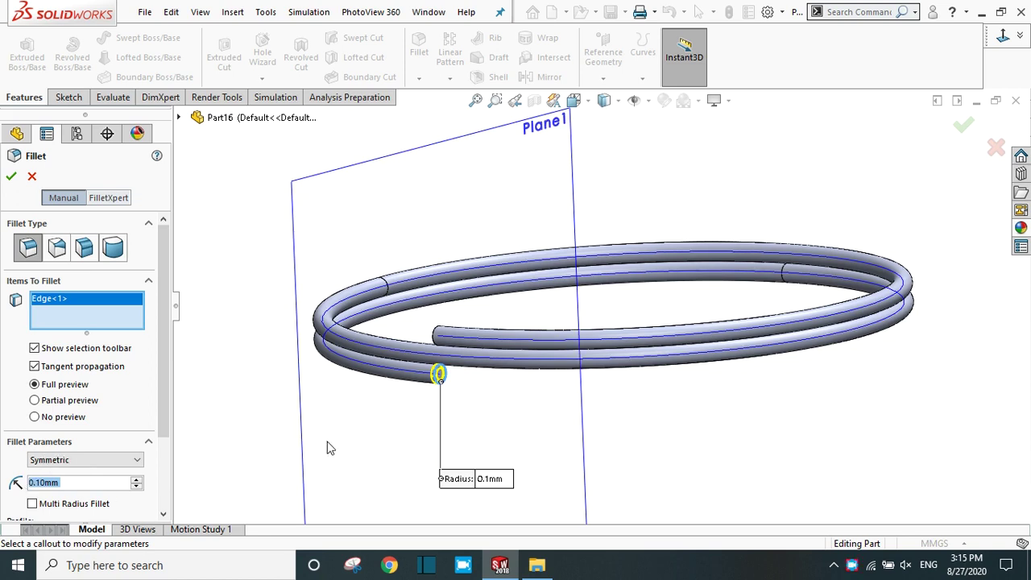
Add the circular edge at the wire's upper end to the fillet and apply it
middle_drag(326, 448, 564, 387)
scroll(645, 343, down, 5)
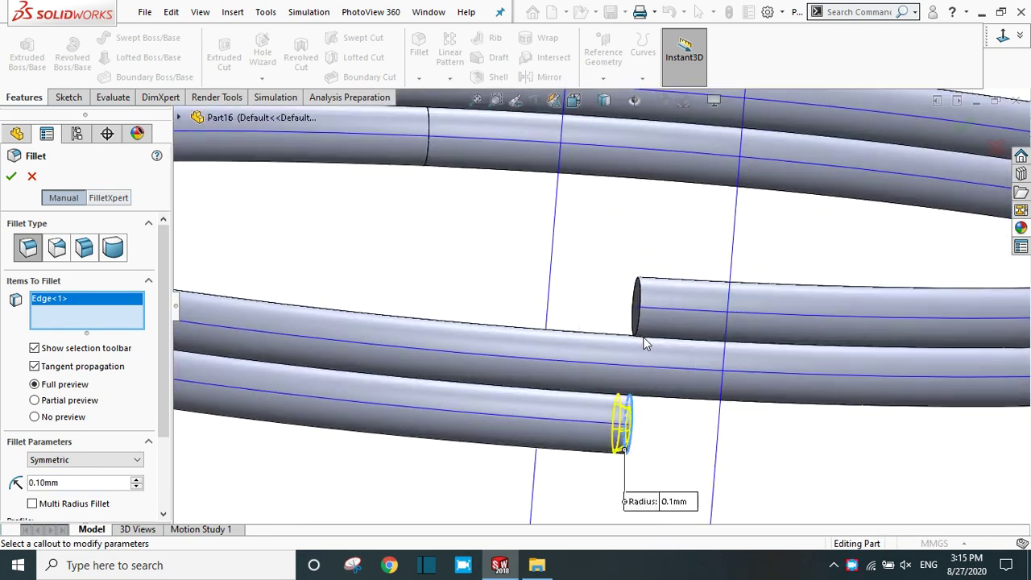
click(638, 337)
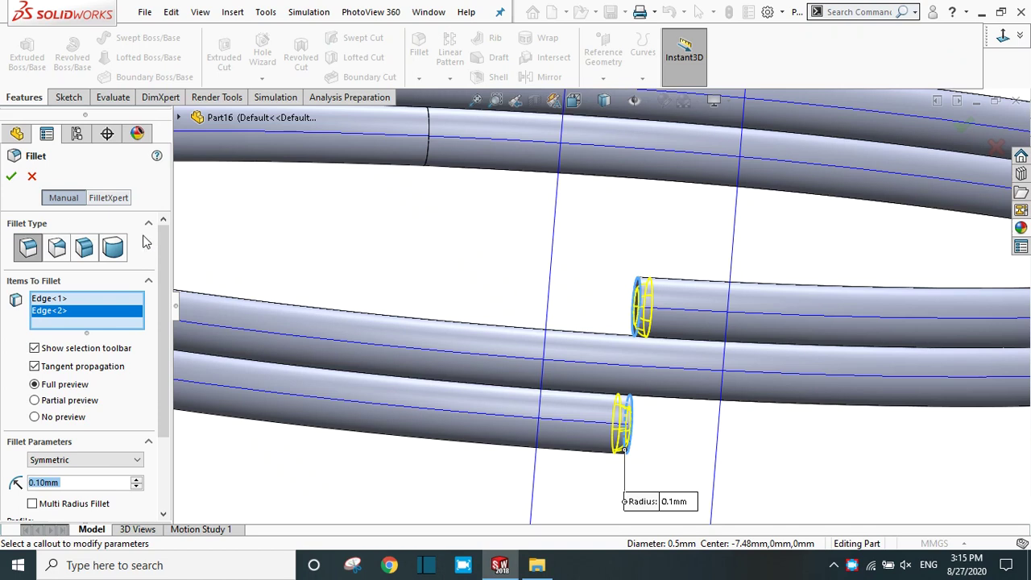
click(14, 177)
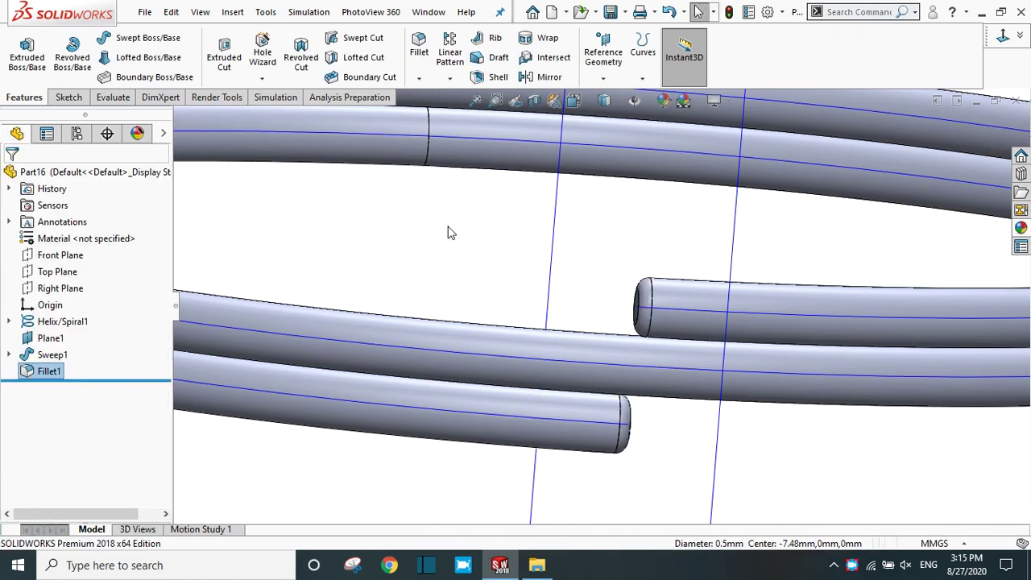
Hide the reference plane at the wire's lower end
scroll(694, 343, up, 5)
middle_drag(691, 344, 201, 351)
click(48, 337)
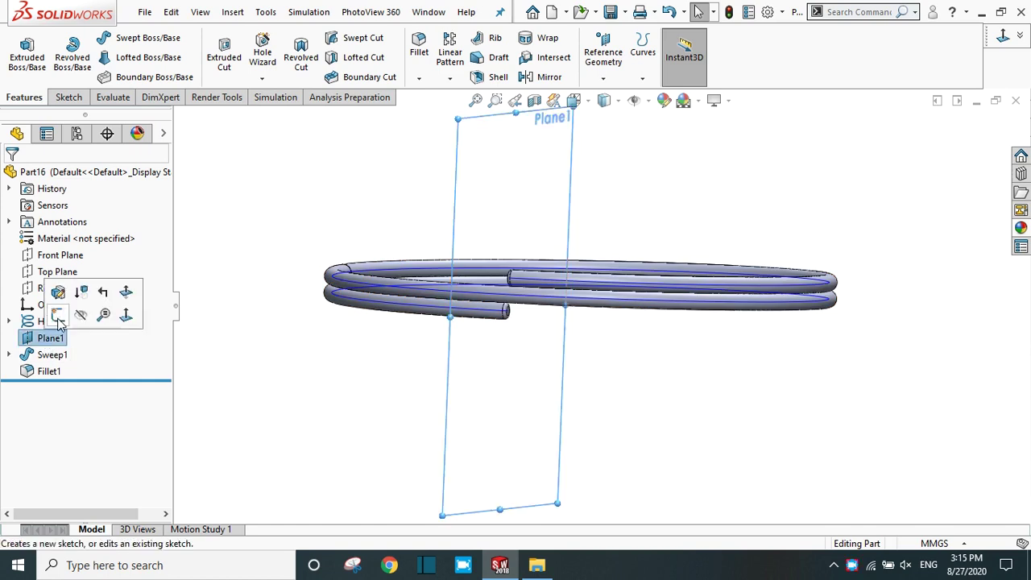
click(83, 316)
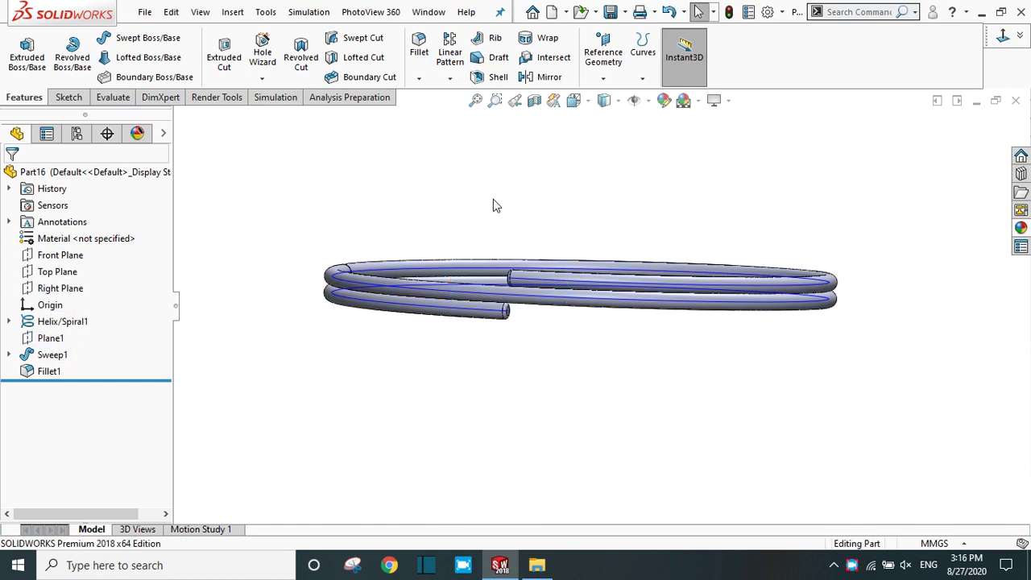
Apply a shiny metallic appearance to the ring part
middle_drag(543, 240, 665, 272)
click(728, 100)
click(730, 123)
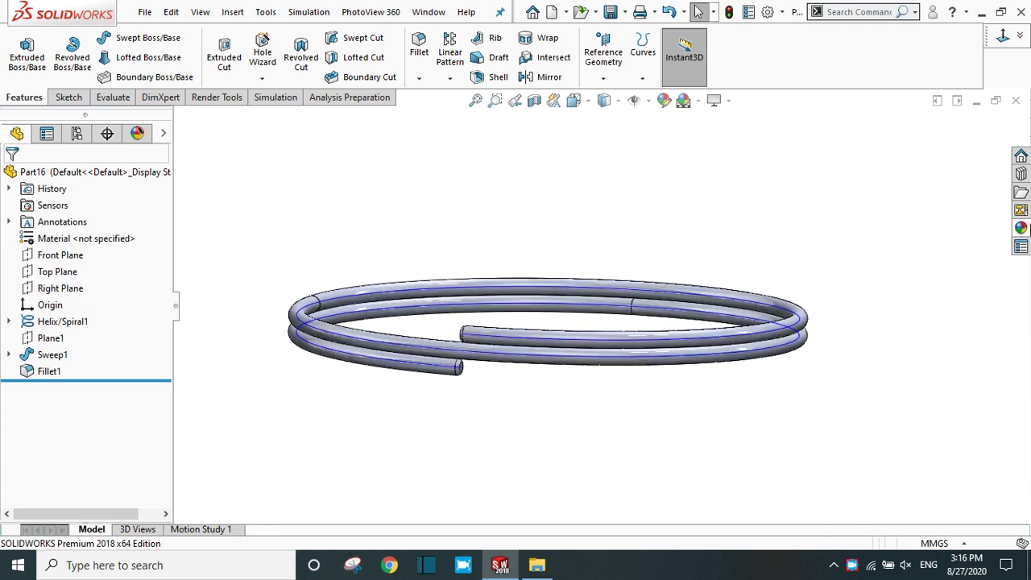
click(1021, 228)
drag(948, 403, 650, 354)
click(662, 355)
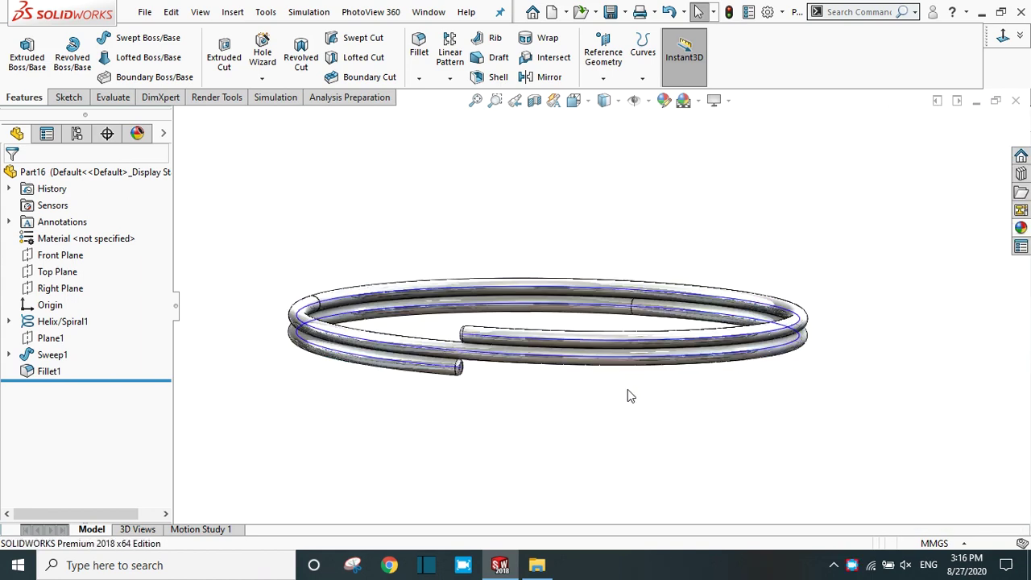
middle_drag(524, 389, 549, 401)
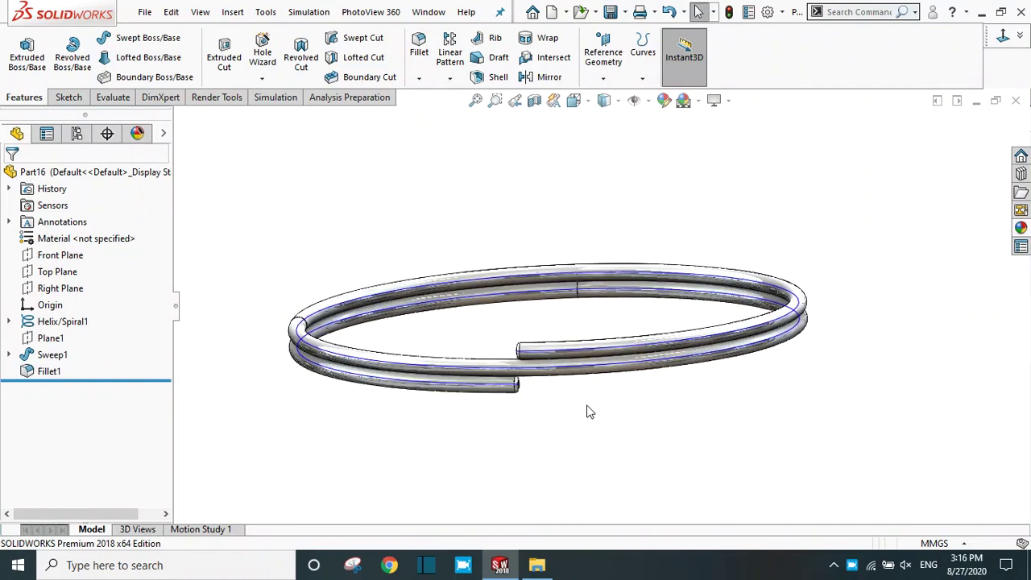
Save the part as "part 2 ring" in the bo folder and close it
key(ctrl+s)
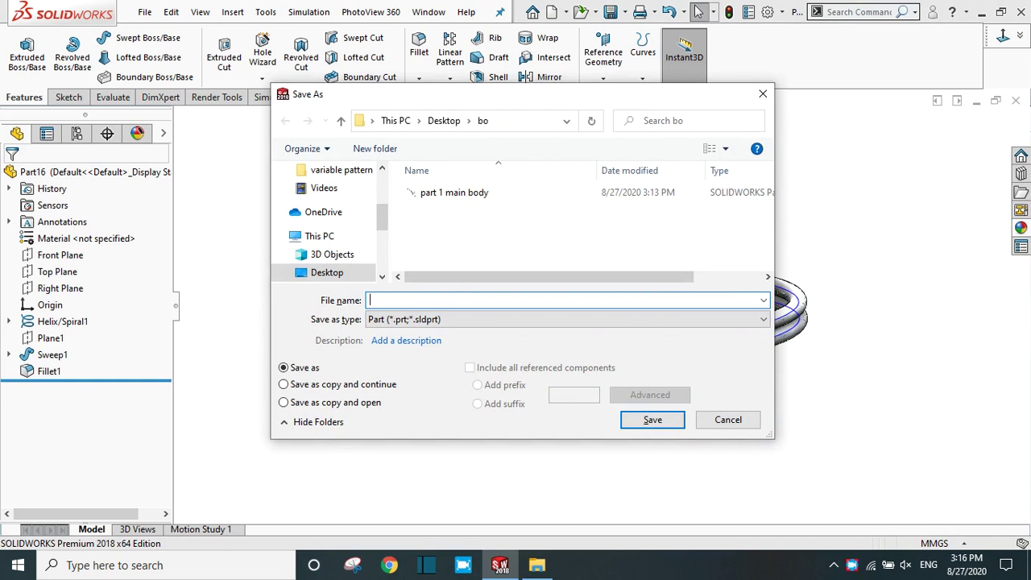
text(part 2)
key(Return)
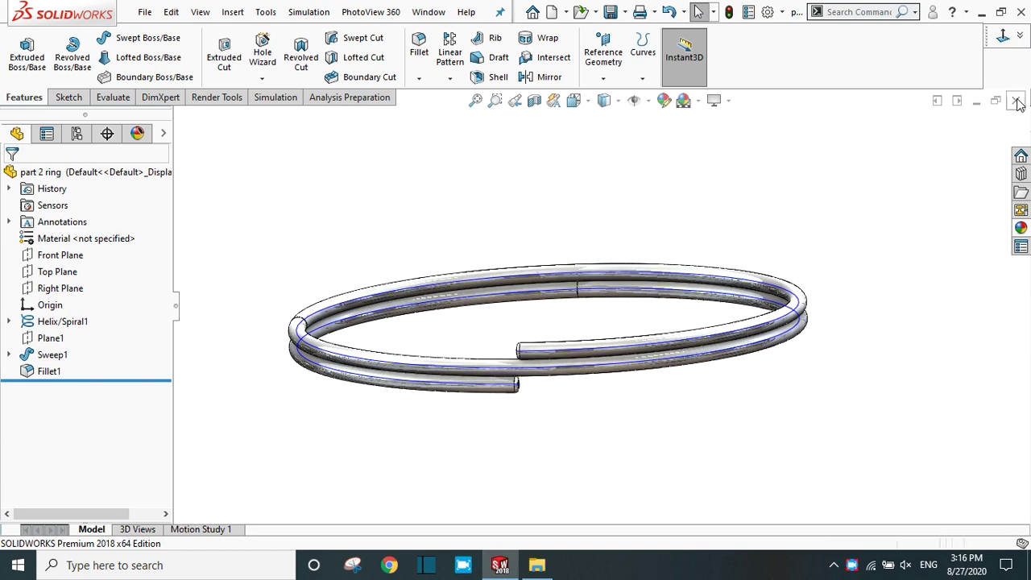
click(1015, 100)
Create a new assembly document
click(145, 13)
click(173, 34)
click(475, 226)
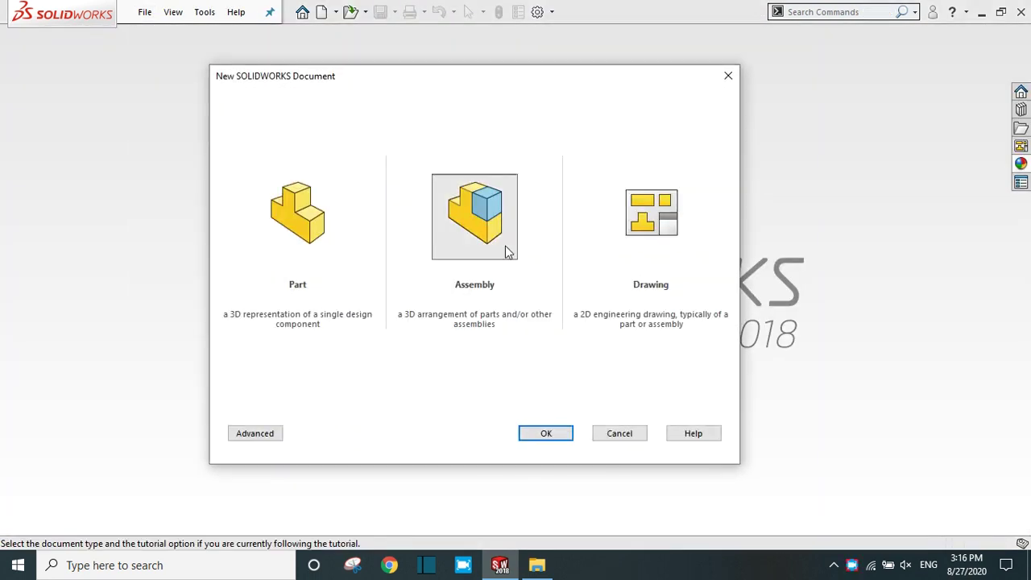
click(538, 435)
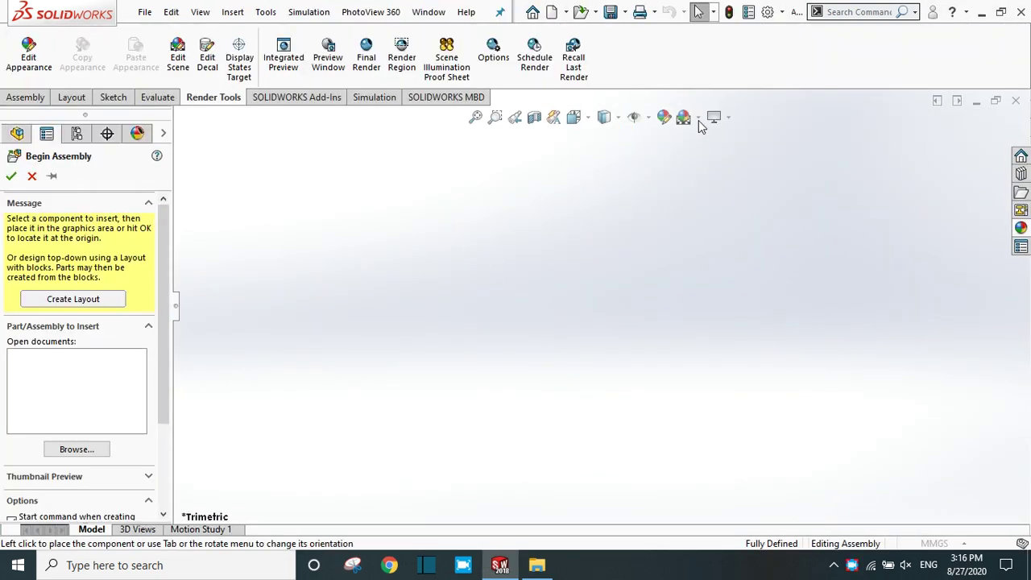
Insert "part 1 main body" as the first component and place it in the assembly
click(454, 157)
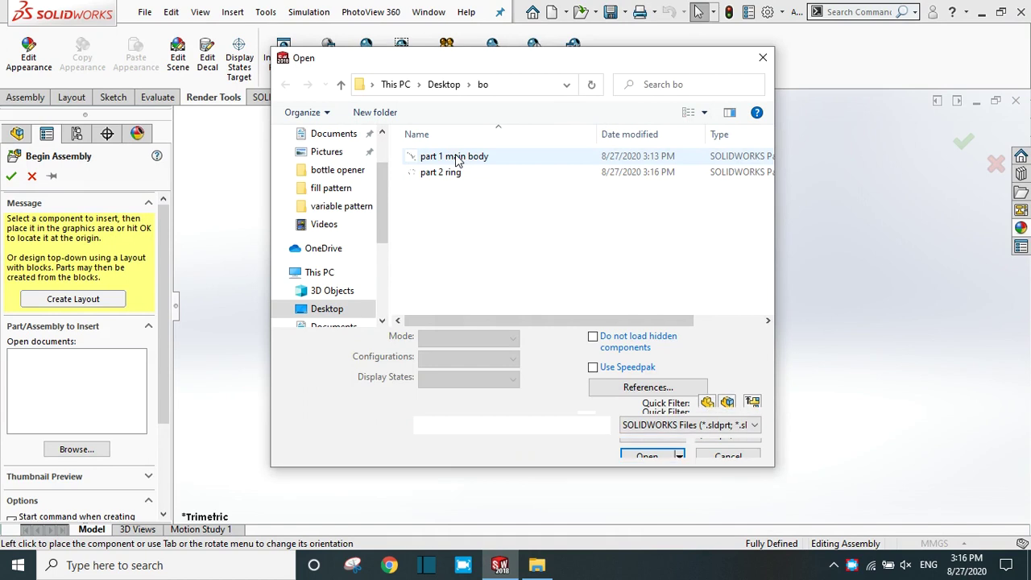
click(649, 432)
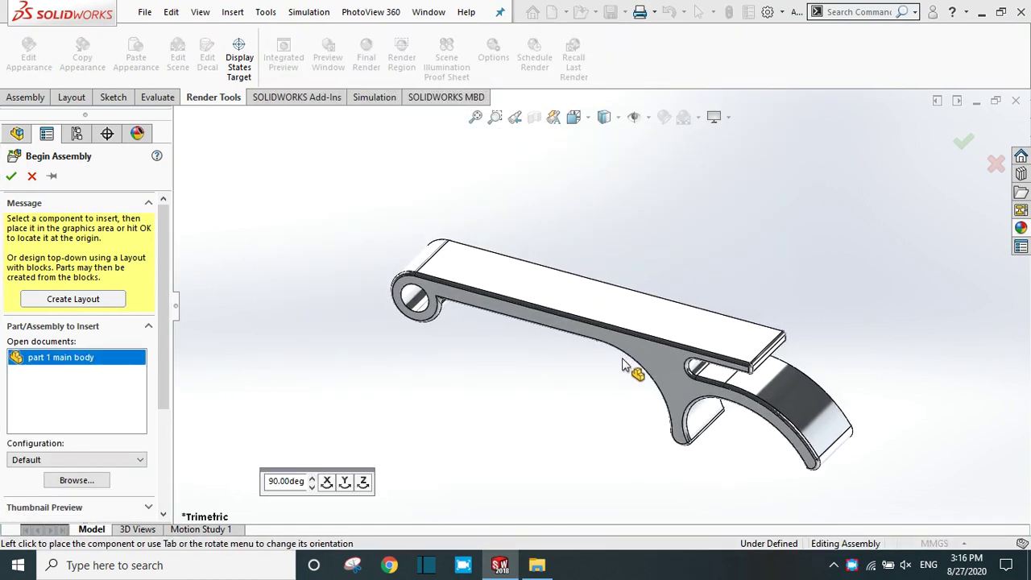
click(628, 364)
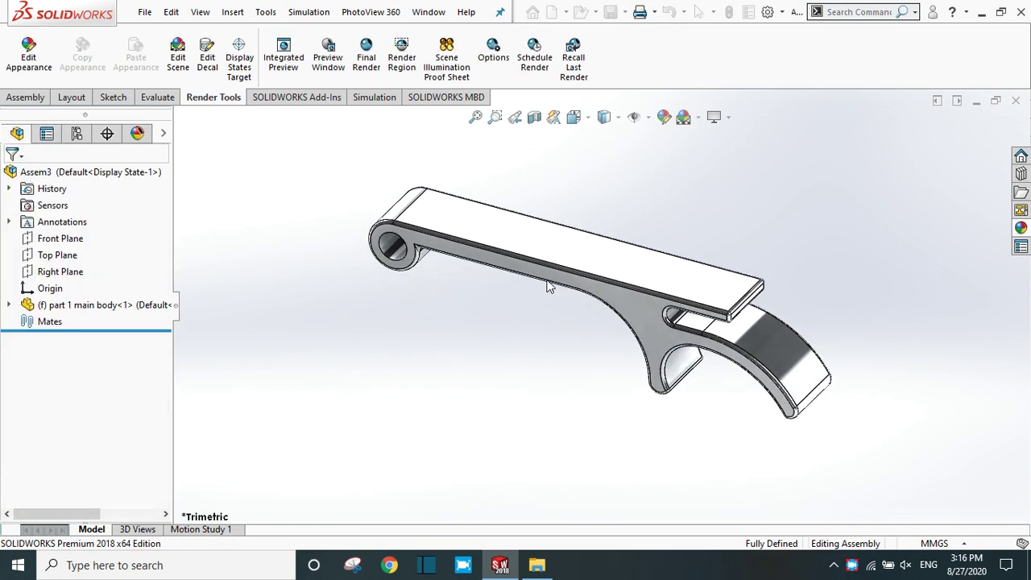
Insert "part 2 ring" into the assembly and place it beside the main body's looped end
scroll(548, 242, up, 3)
scroll(545, 239, down, 3)
scroll(551, 241, down, 2)
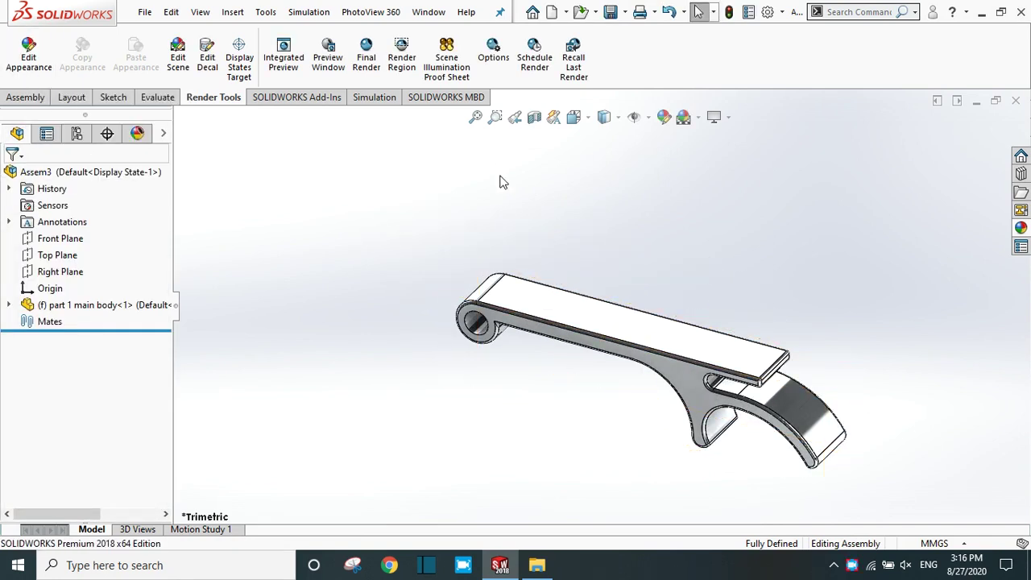
click(26, 97)
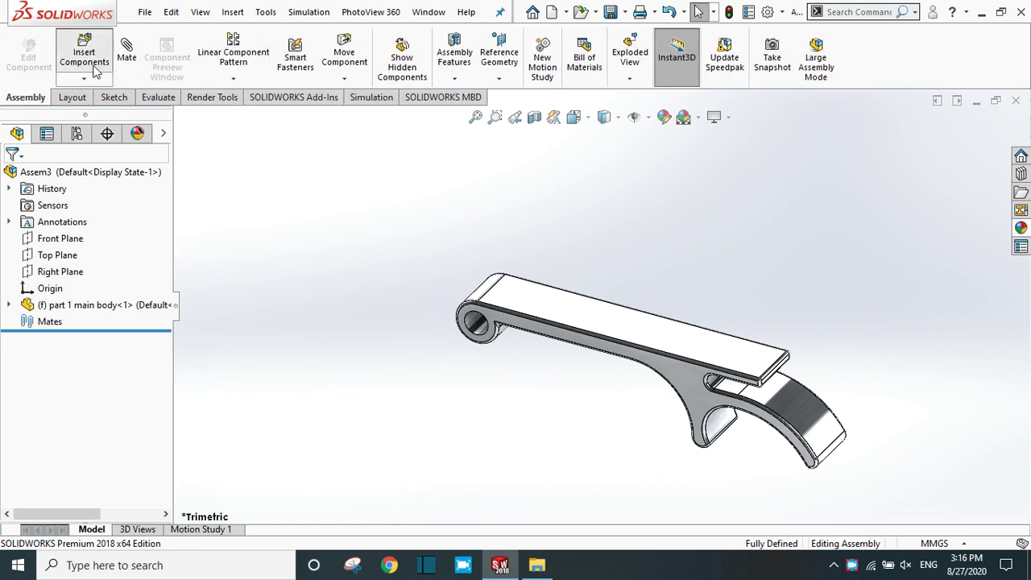
click(84, 53)
click(435, 172)
click(645, 433)
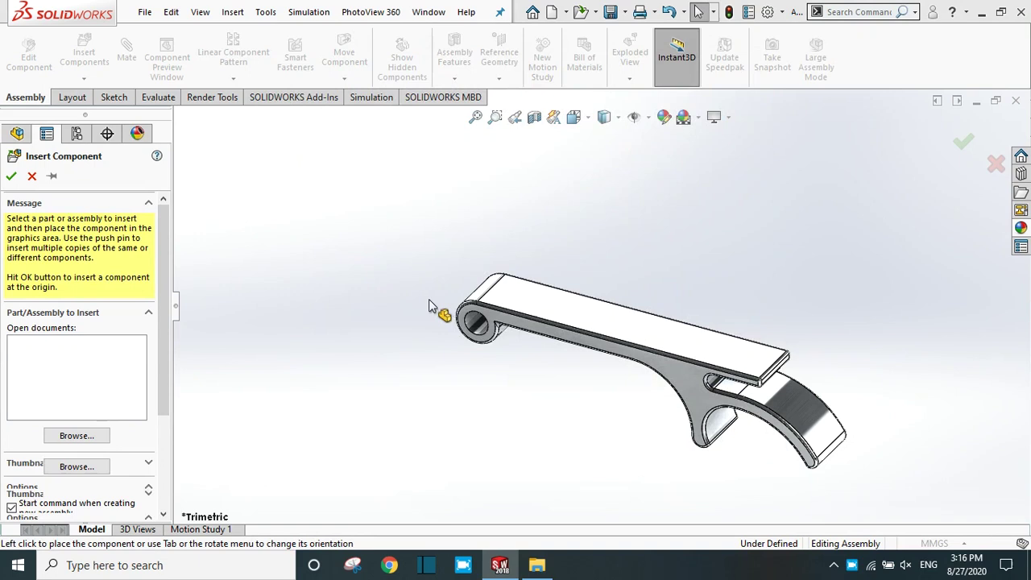
middle_drag(510, 397, 580, 392)
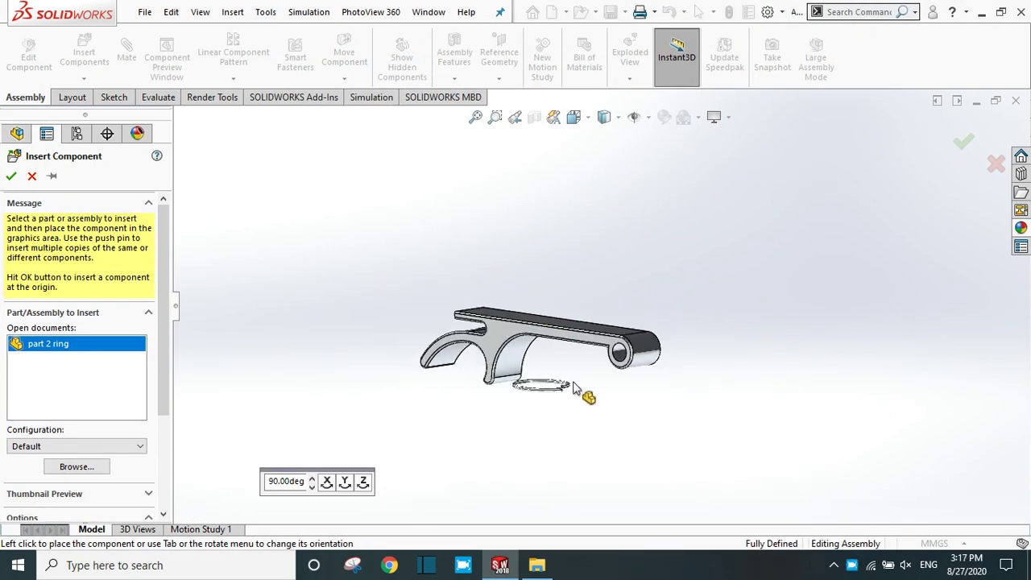
click(677, 393)
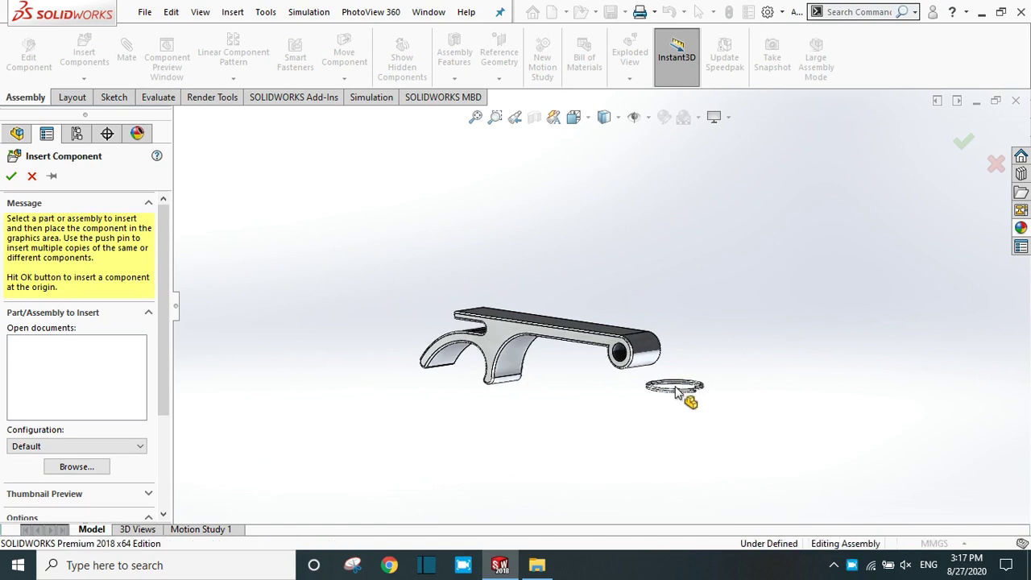
Move the ring onto the main body's looped end so that its wire passes through the round hole
scroll(667, 373, down, 3)
scroll(666, 373, down, 2)
drag(663, 392, 604, 348)
middle_drag(708, 362, 596, 416)
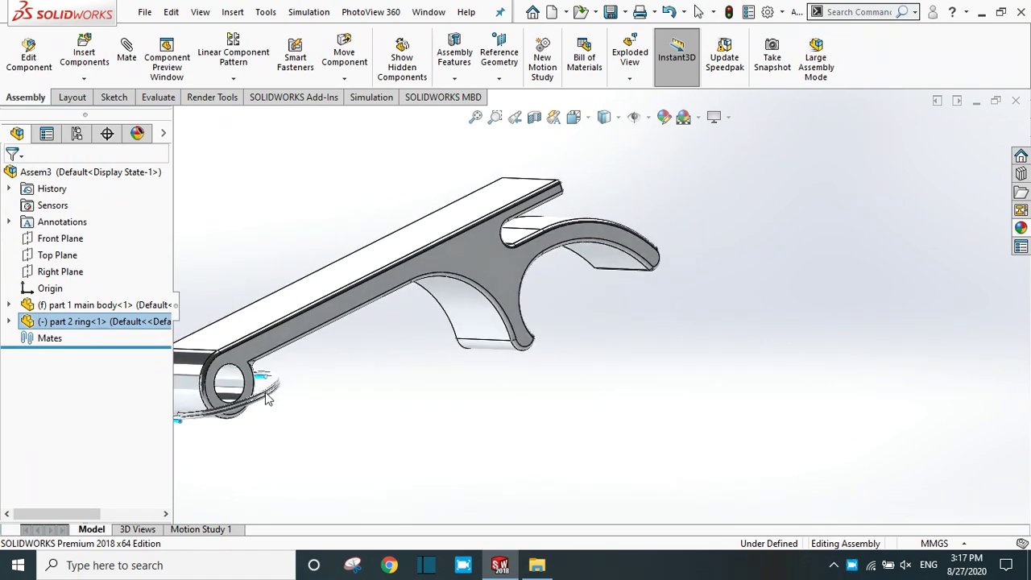
middle_drag(268, 399, 301, 371)
scroll(423, 363, down, 4)
scroll(563, 382, up, 1)
mouse_move(562, 382)
mouse_down()
mouse_move(474, 379)
mouse_move(475, 389)
mouse_move(574, 377)
mouse_up()
middle_drag(573, 377, 460, 375)
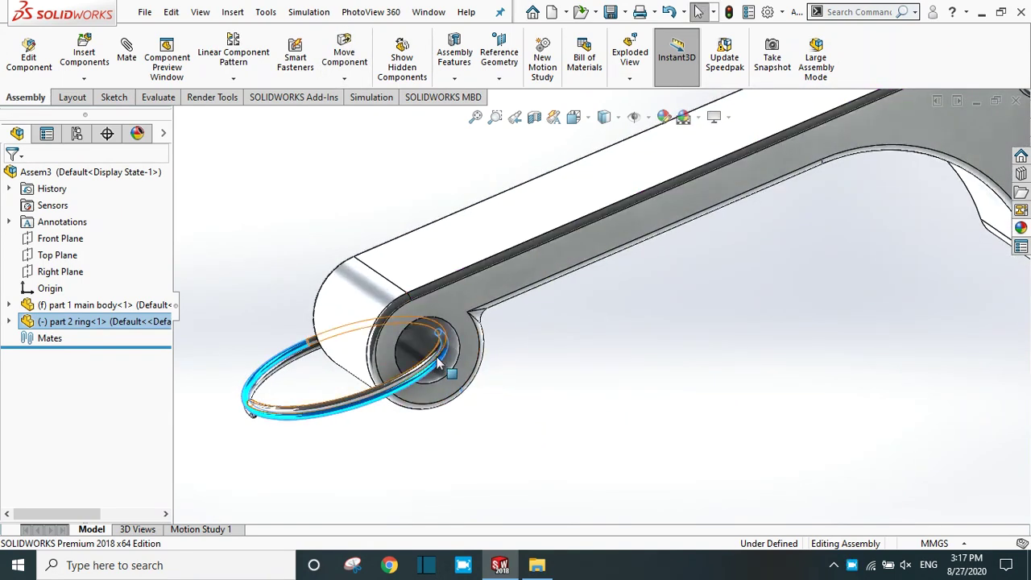
Fine-tune the ring's position so its wire runs inside the round hole, clear of the hole's wall
drag(439, 364, 541, 401)
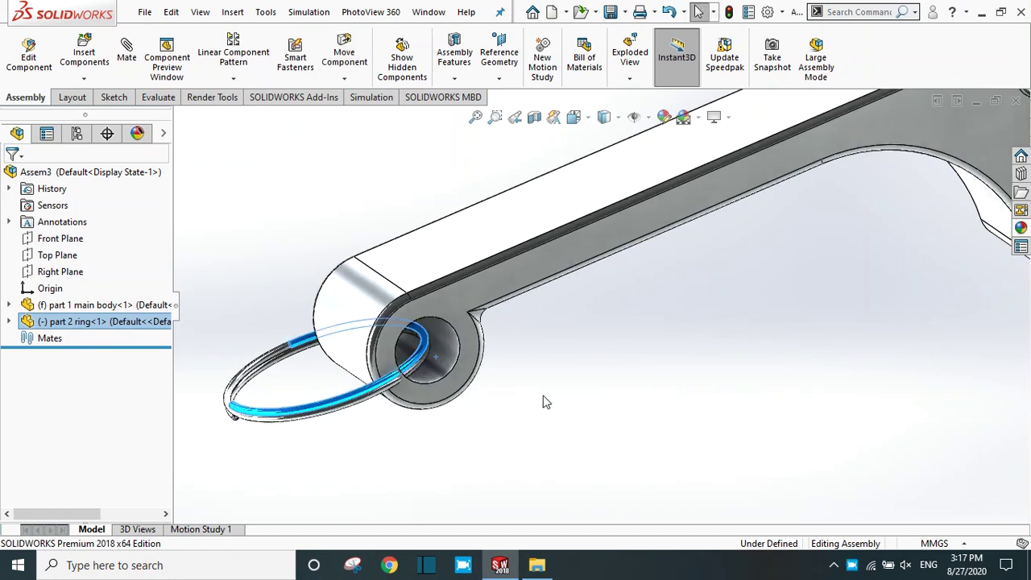
middle_drag(551, 401, 651, 385)
drag(651, 385, 797, 419)
middle_drag(902, 373, 745, 372)
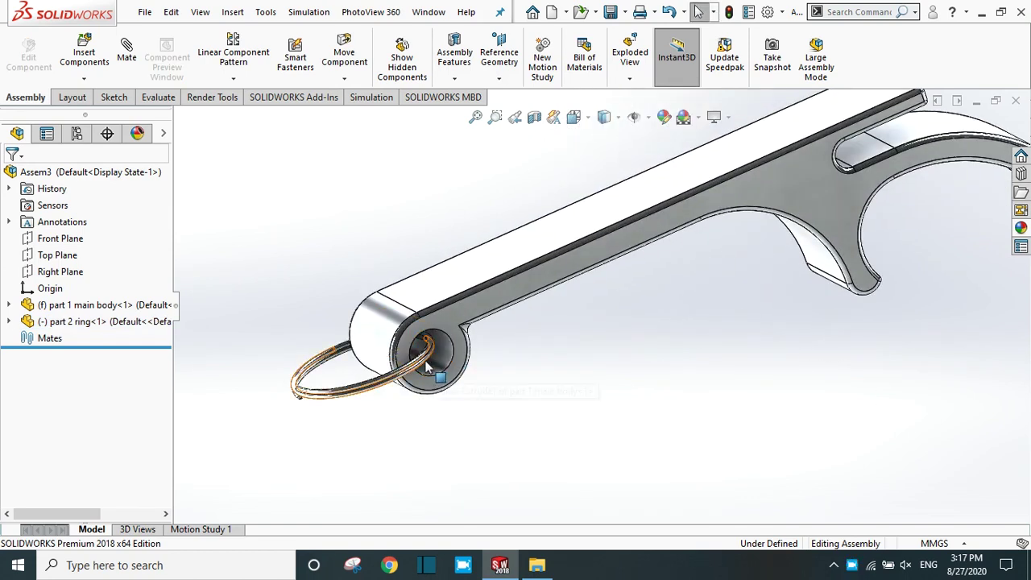
drag(423, 360, 484, 404)
Examine from several sides how the ring sits in the main body's hole
scroll(483, 399, up, 3)
scroll(524, 392, down, 4)
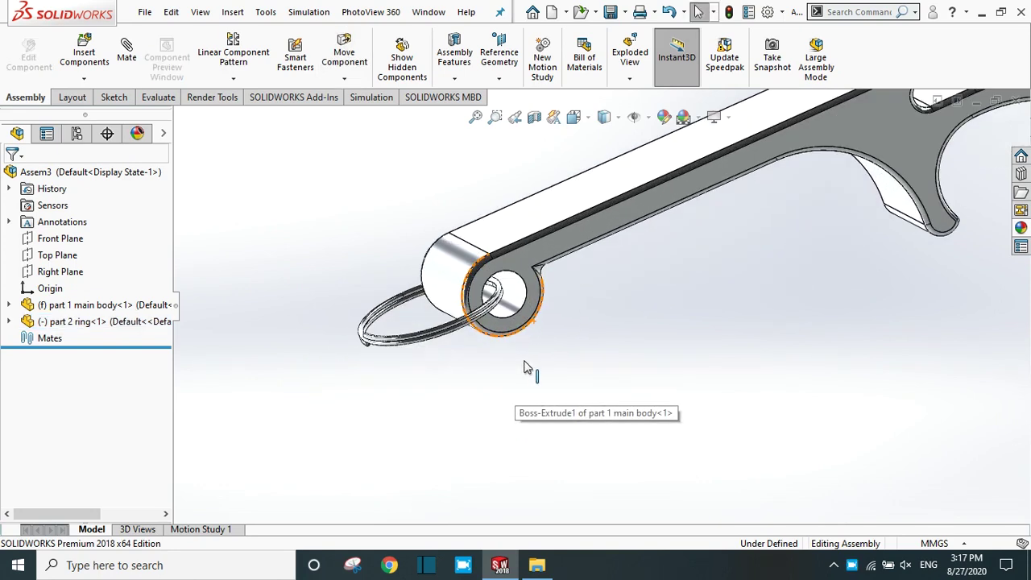
middle_drag(608, 298, 821, 297)
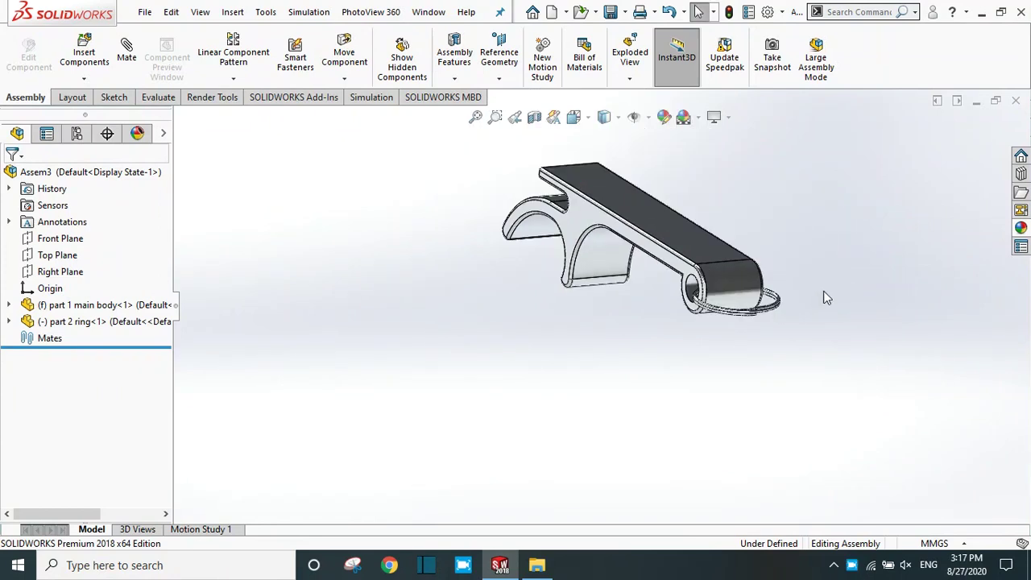
scroll(741, 283, down, 3)
middle_drag(719, 292, 762, 284)
middle_drag(808, 352, 774, 346)
scroll(810, 340, up, 3)
scroll(711, 326, down, 3)
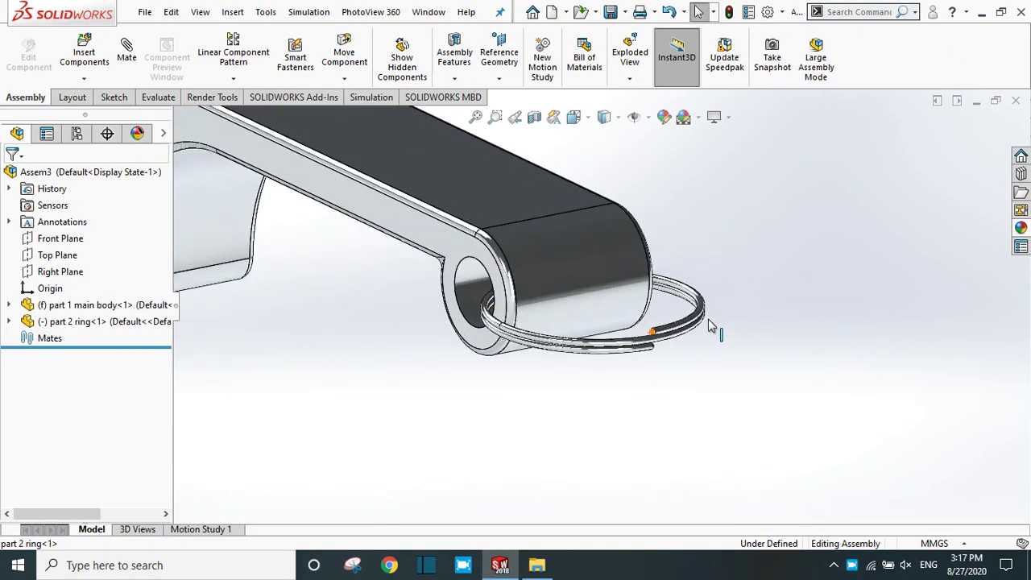
scroll(557, 322, down, 2)
scroll(556, 374, down, 2)
middle_drag(569, 395, 620, 423)
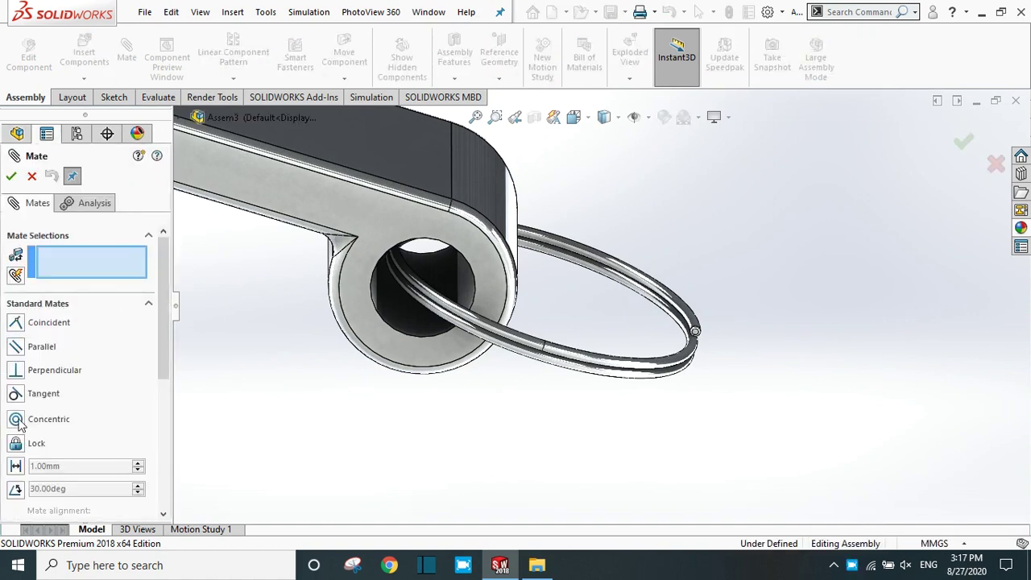
Set up a centered Width mate with the main body's two opposite side faces as width references
drag(163, 323, 169, 411)
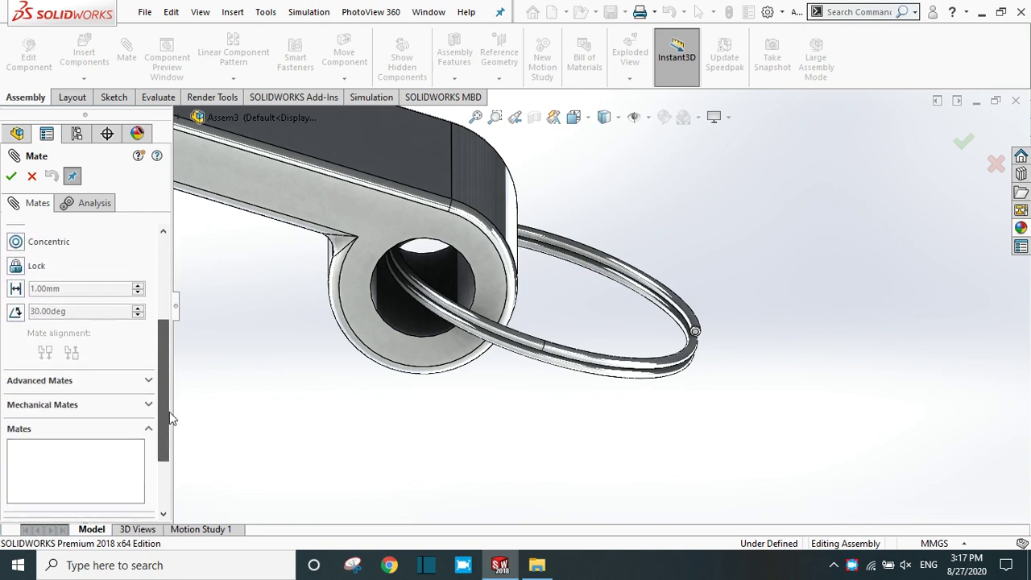
scroll(68, 370, down, 2)
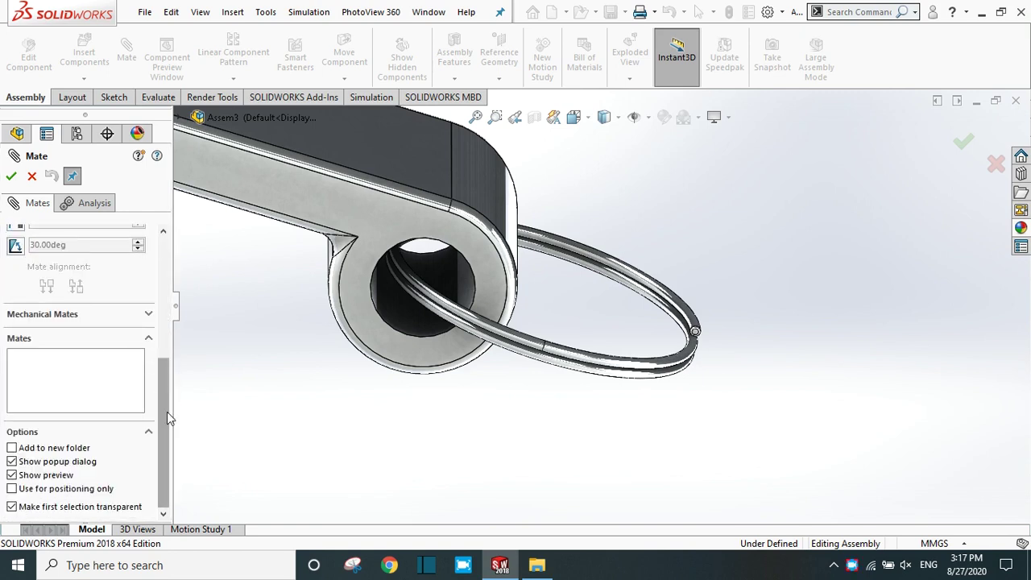
drag(166, 412, 180, 316)
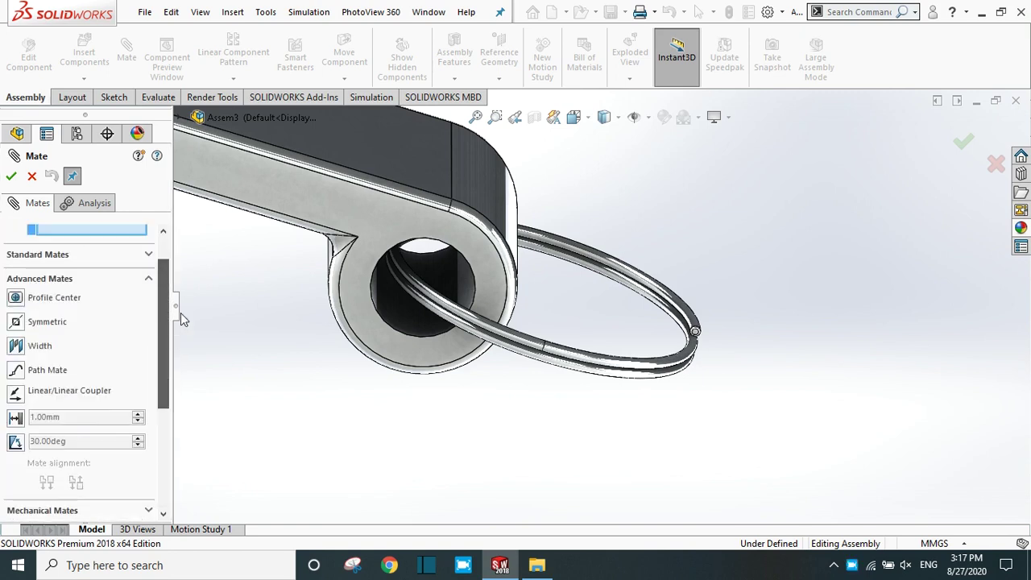
click(36, 346)
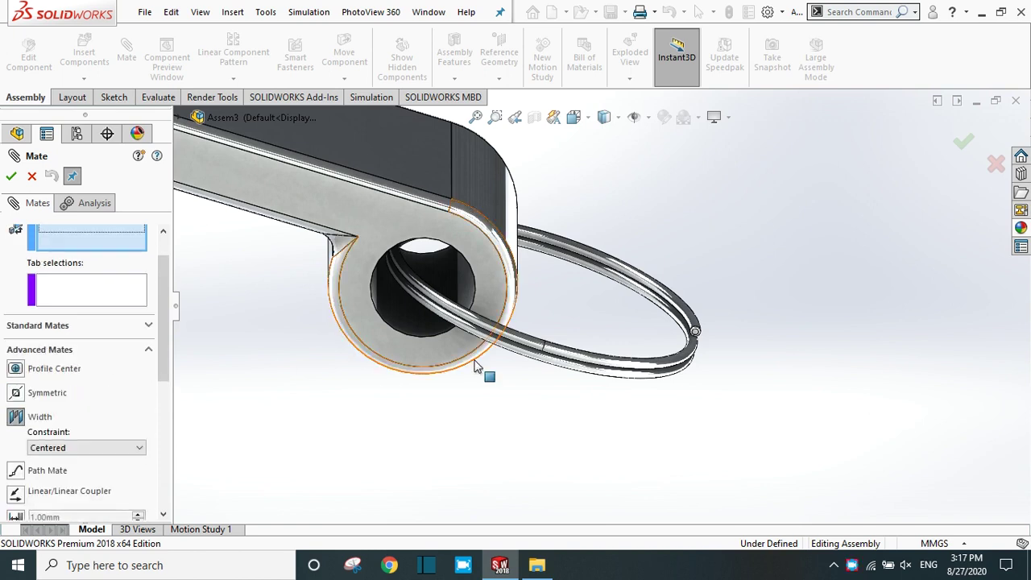
scroll(482, 372, down, 3)
middle_drag(711, 333, 640, 346)
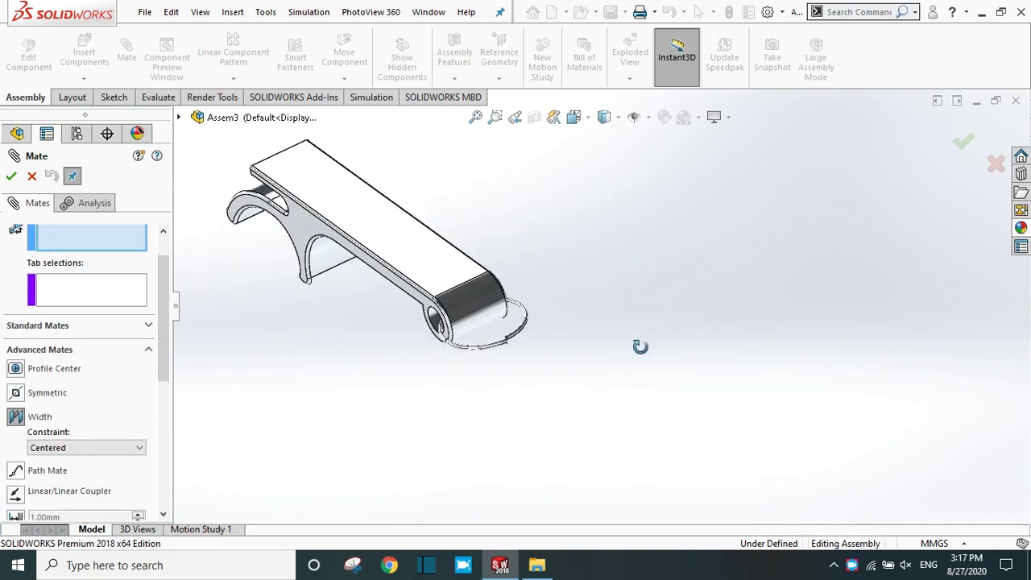
scroll(167, 305, up, 2)
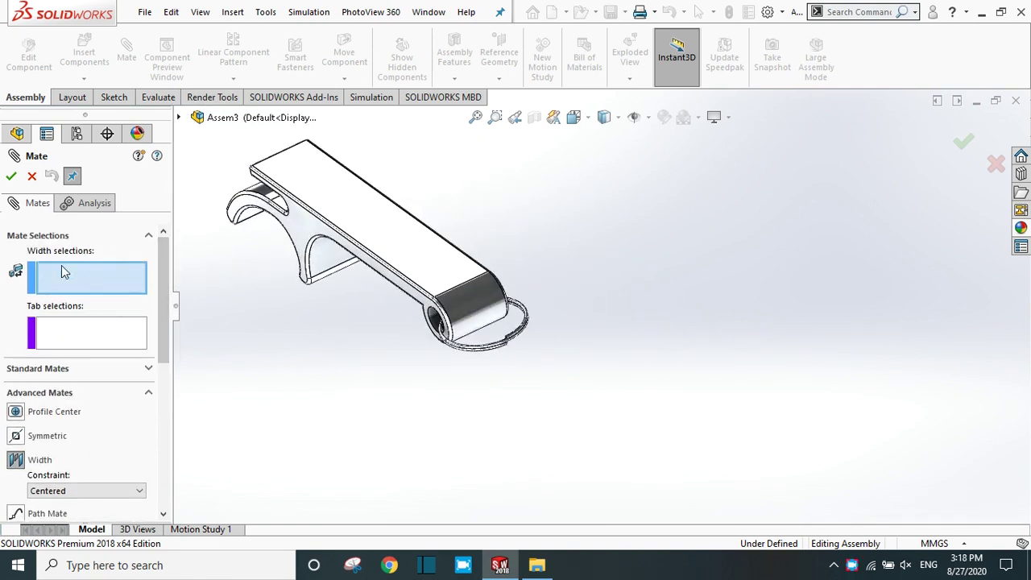
middle_drag(340, 338, 456, 305)
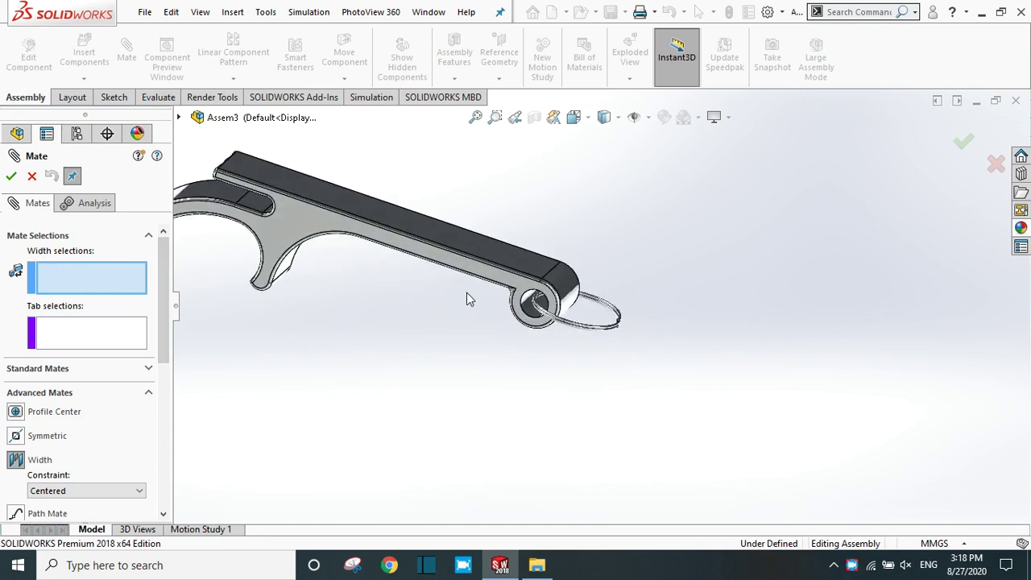
click(453, 299)
middle_drag(675, 328, 606, 374)
click(329, 316)
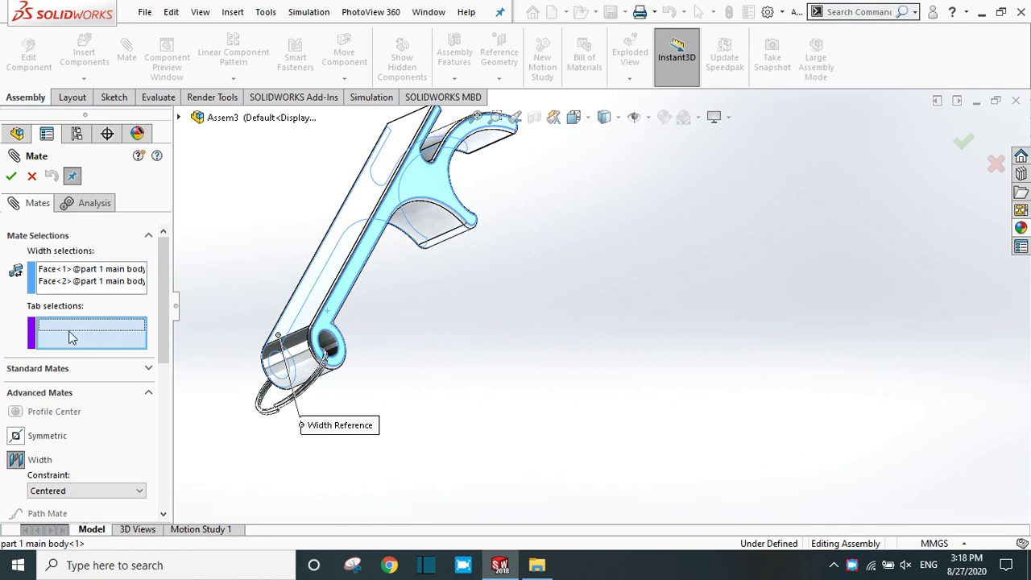
Add the two end faces of the ring's wire as tab references and apply the Width mate
scroll(351, 416, down, 10)
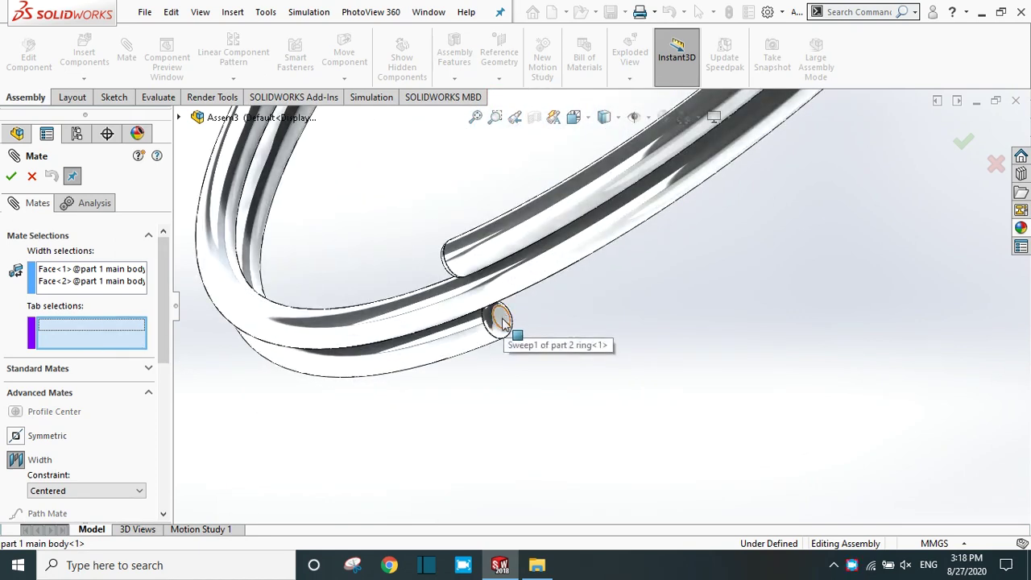
click(502, 321)
middle_drag(588, 369, 636, 393)
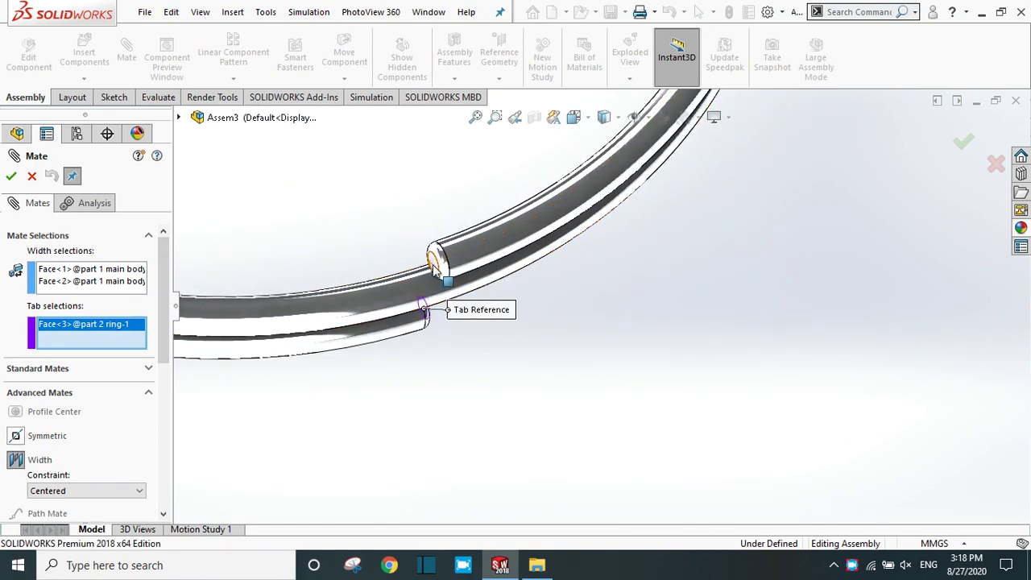
click(435, 261)
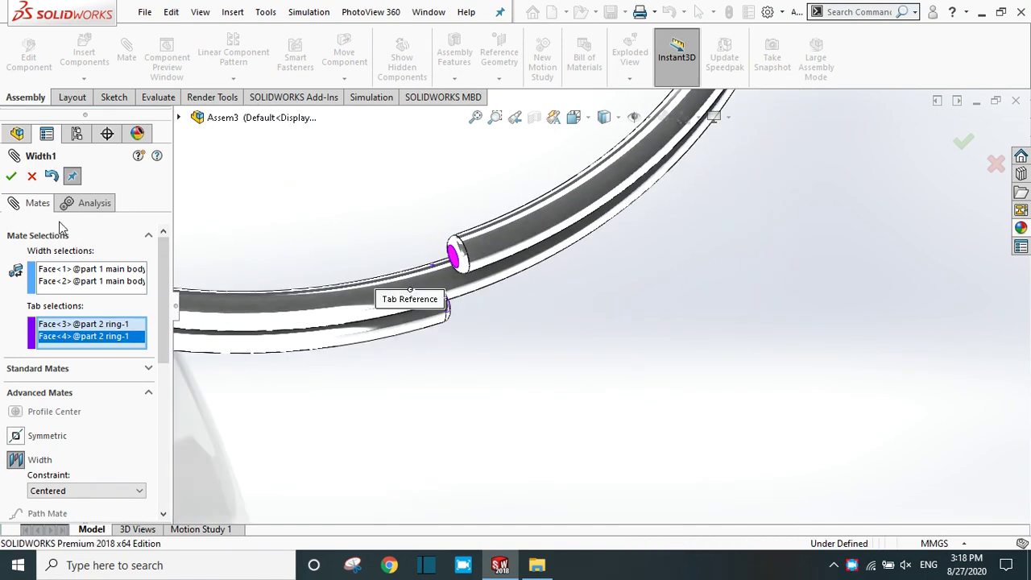
click(11, 176)
Reposition the ring at the main body's looped end so that its wire runs through the round hole
scroll(592, 270, up, 5)
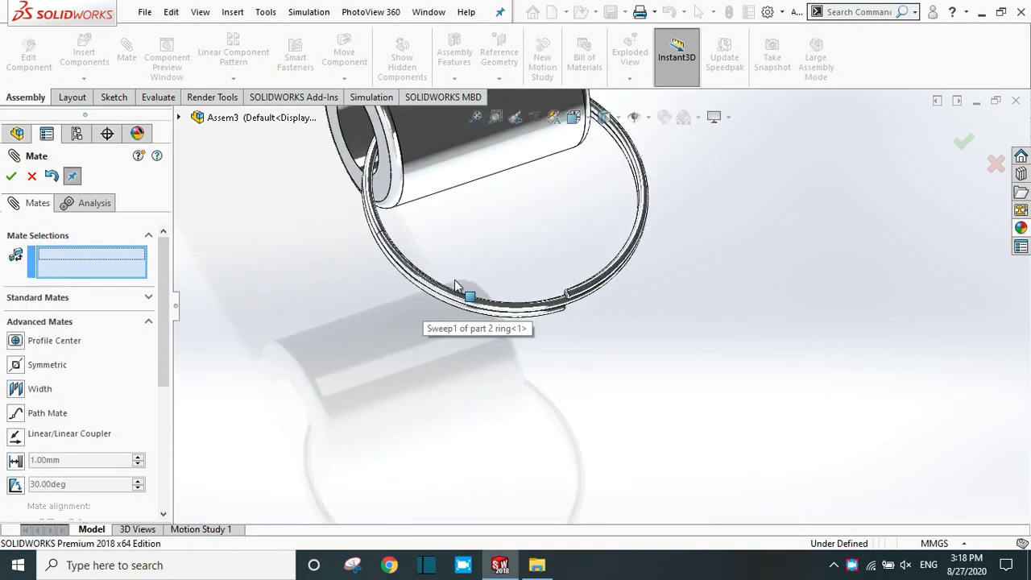
middle_drag(592, 271, 754, 249)
scroll(745, 233, up, 5)
scroll(709, 242, down, 3)
middle_drag(665, 305, 614, 350)
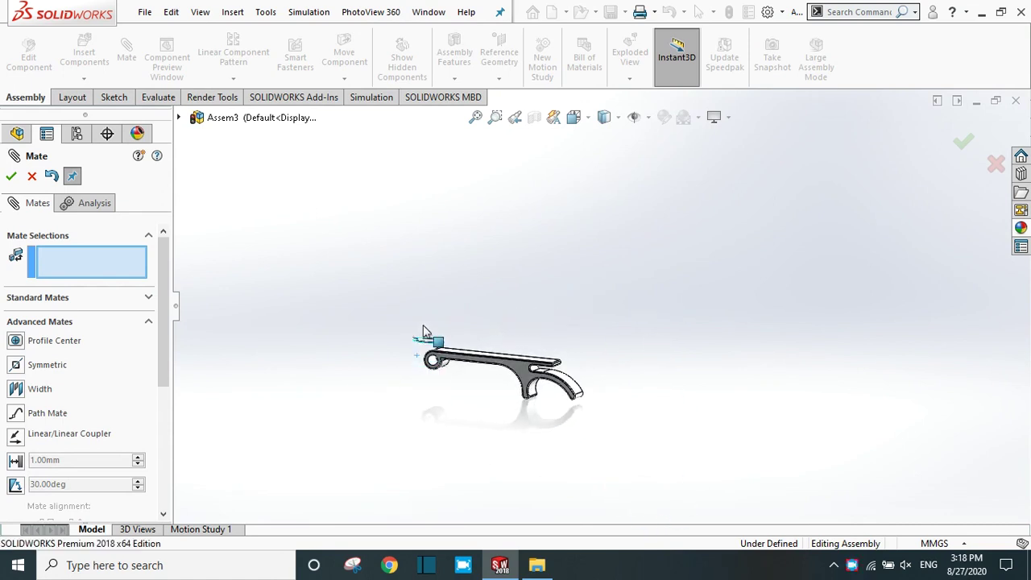
scroll(451, 358, down, 5)
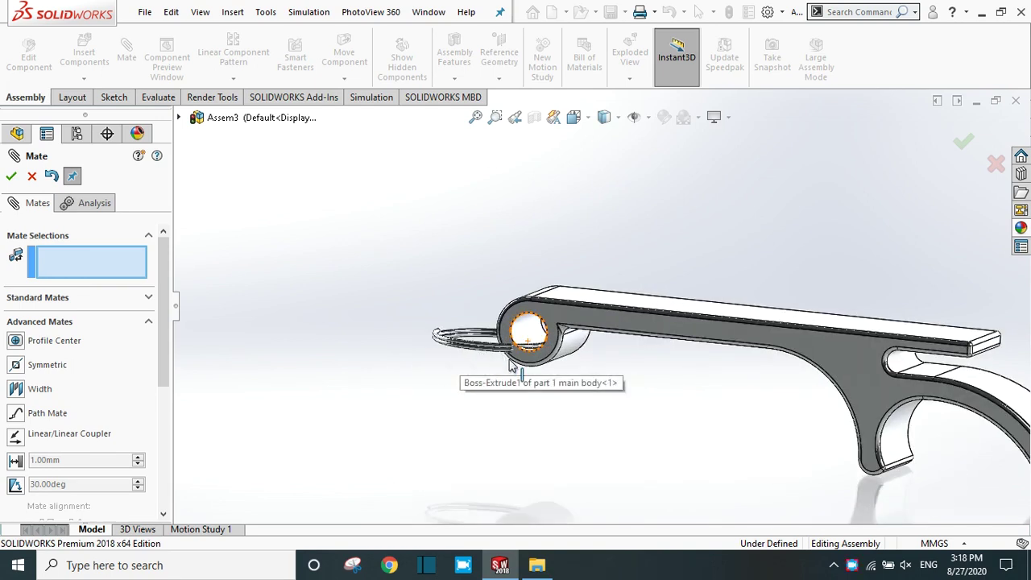
drag(490, 312, 460, 352)
middle_drag(460, 352, 663, 410)
drag(475, 359, 487, 400)
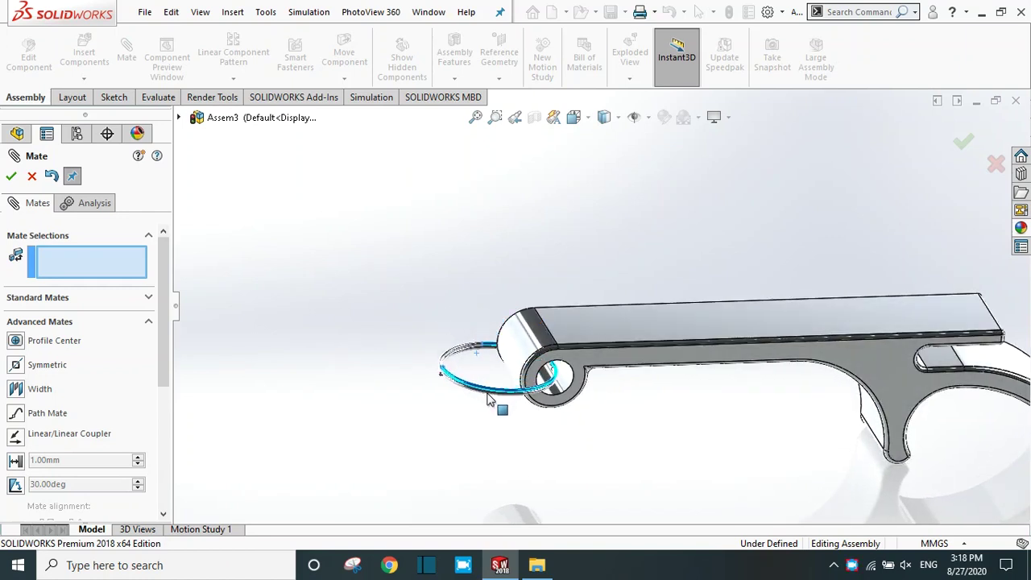
scroll(577, 403, up, 3)
scroll(581, 398, down, 6)
middle_drag(584, 396, 789, 300)
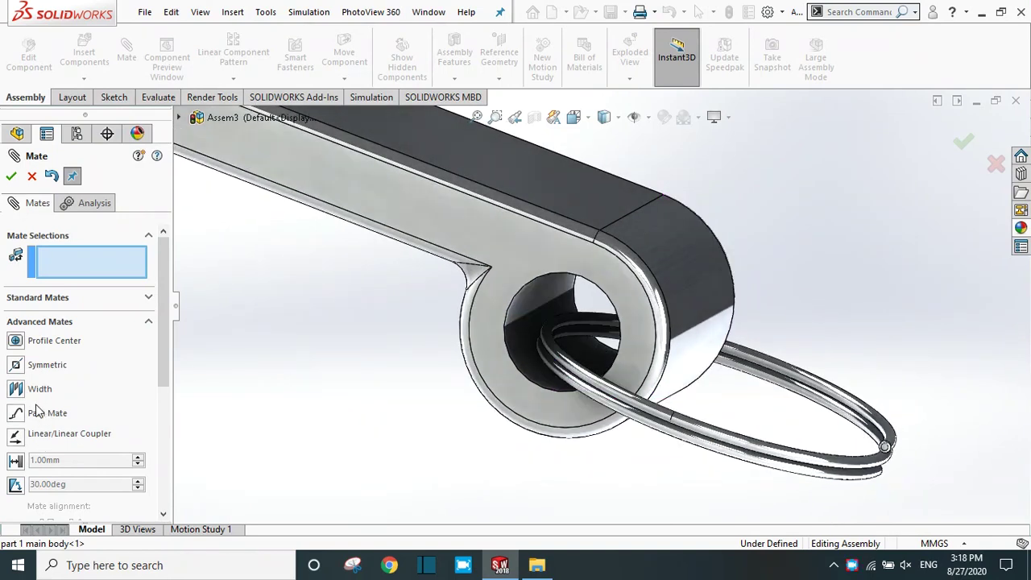
Add a Lock mate between the main body and the ring, and test whether the ring can still be moved
drag(159, 326, 164, 346)
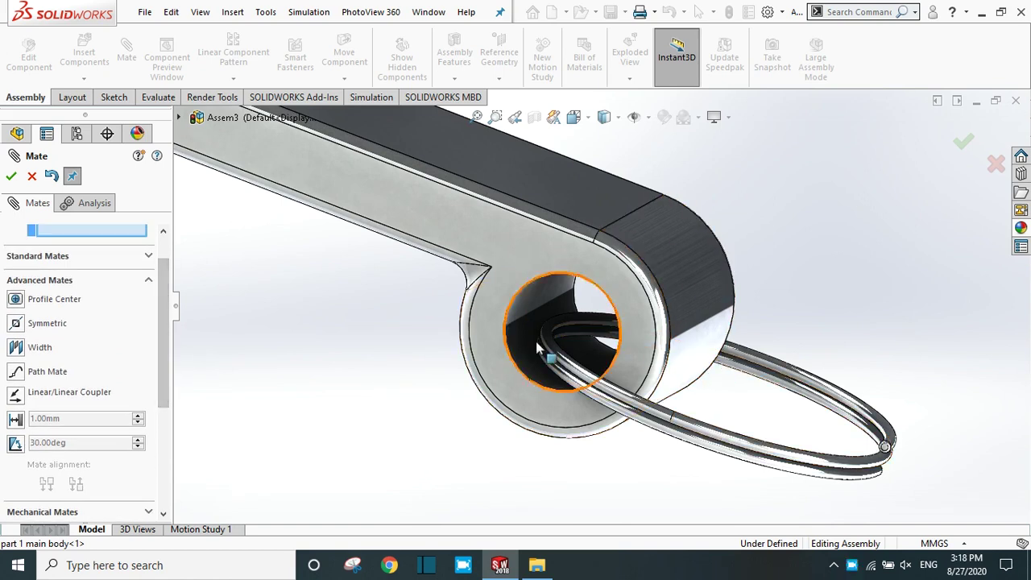
click(12, 176)
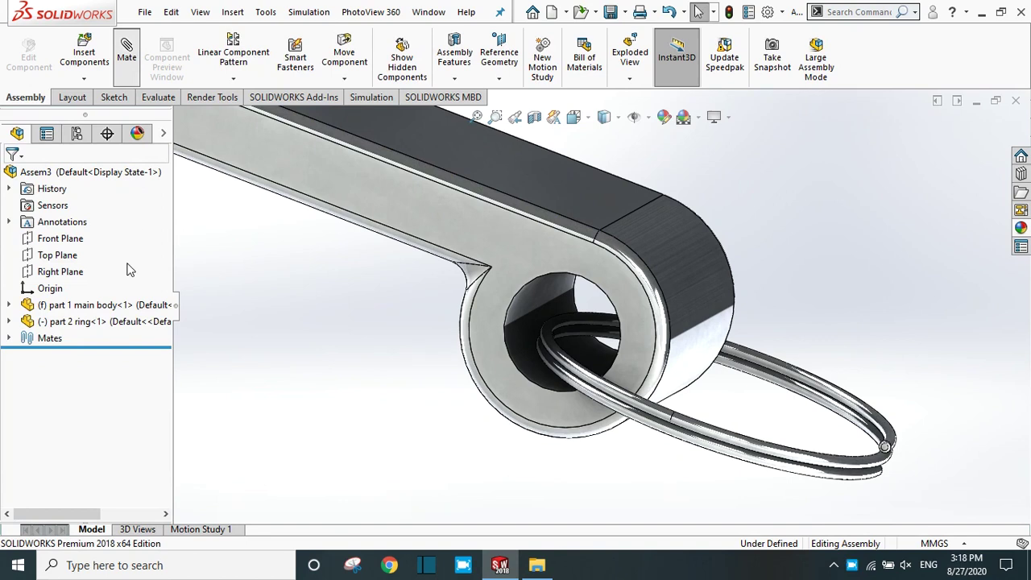
click(30, 444)
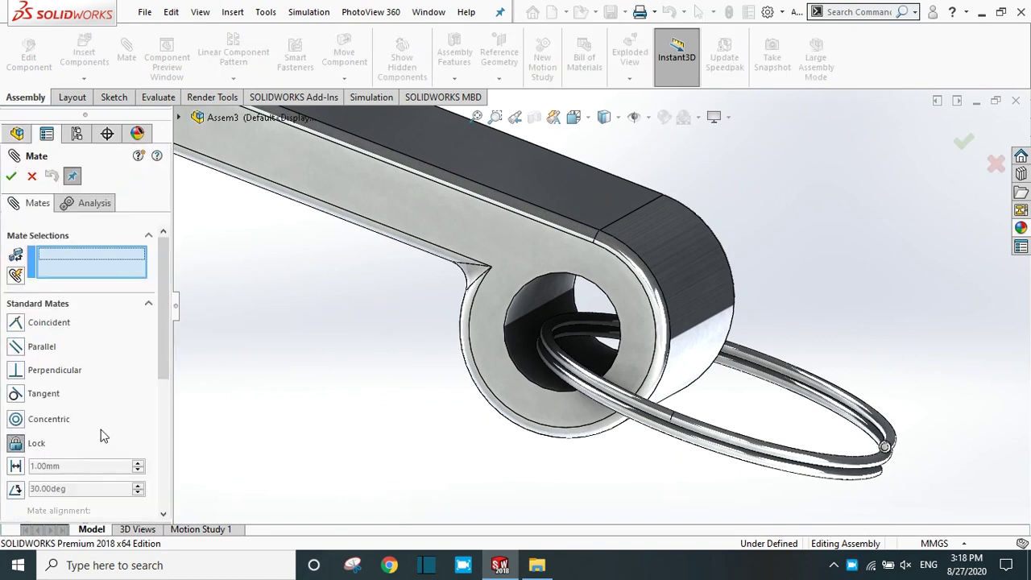
click(448, 218)
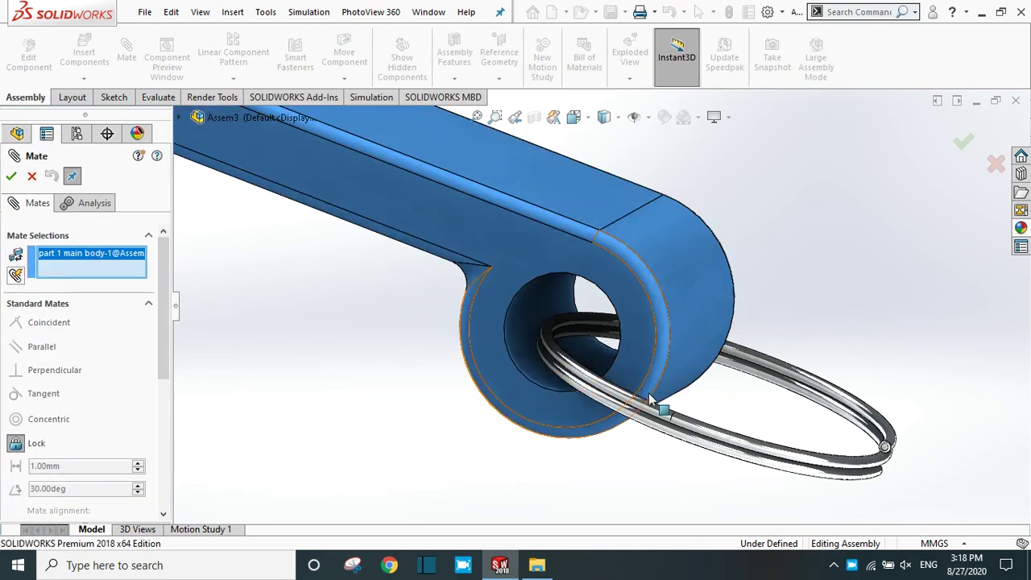
click(657, 420)
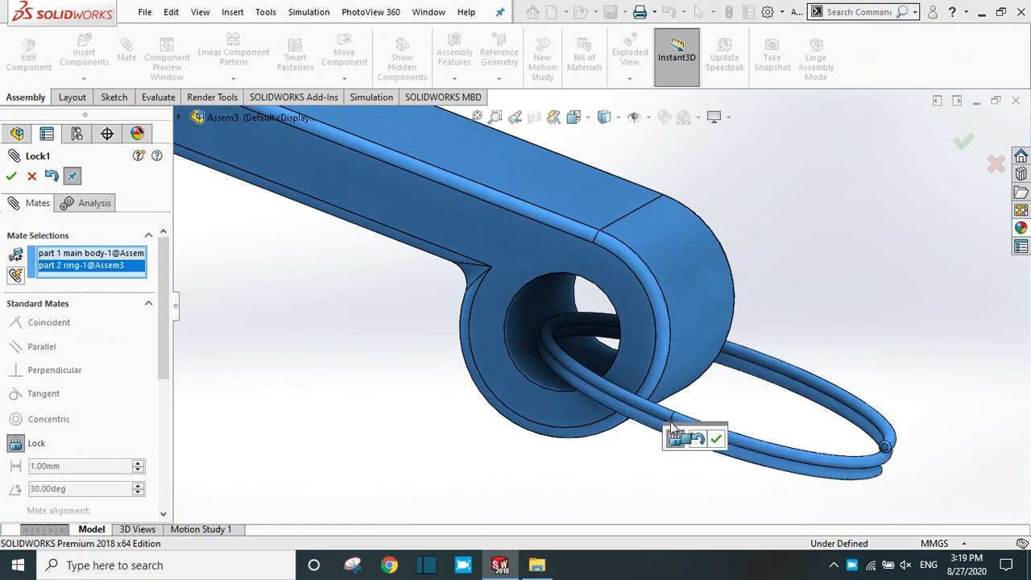
click(716, 438)
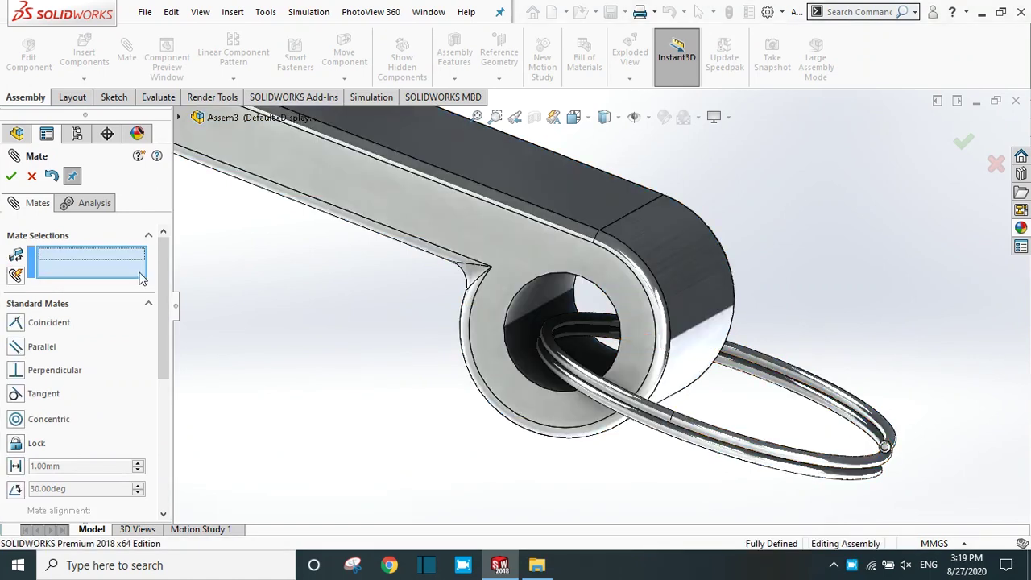
click(11, 176)
drag(685, 433, 704, 379)
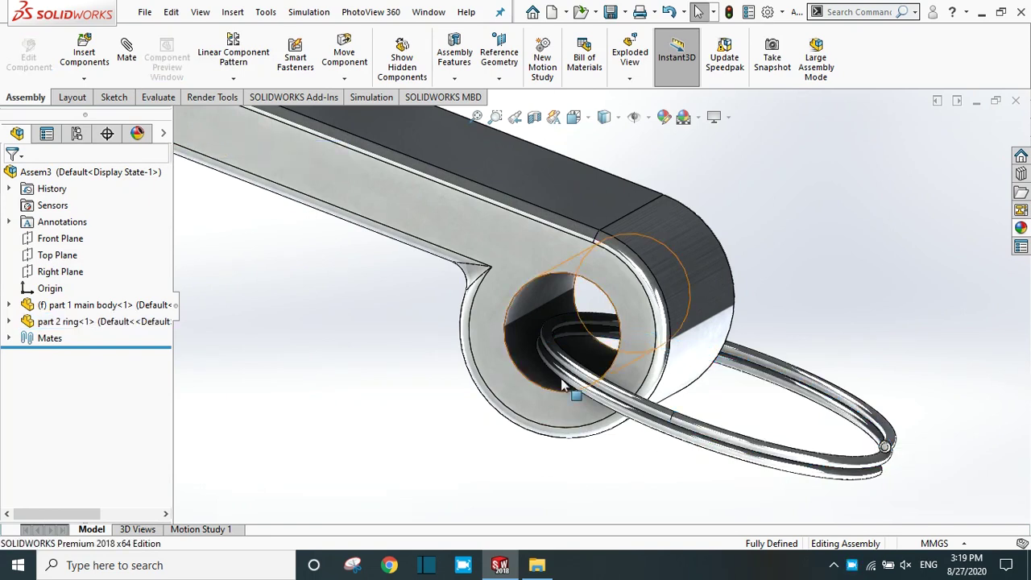
Apply the "Backdrop - Grey with Overhead Light" scene to the assembly, with the whole opener framed
scroll(563, 385, up, 10)
middle_drag(693, 276, 476, 337)
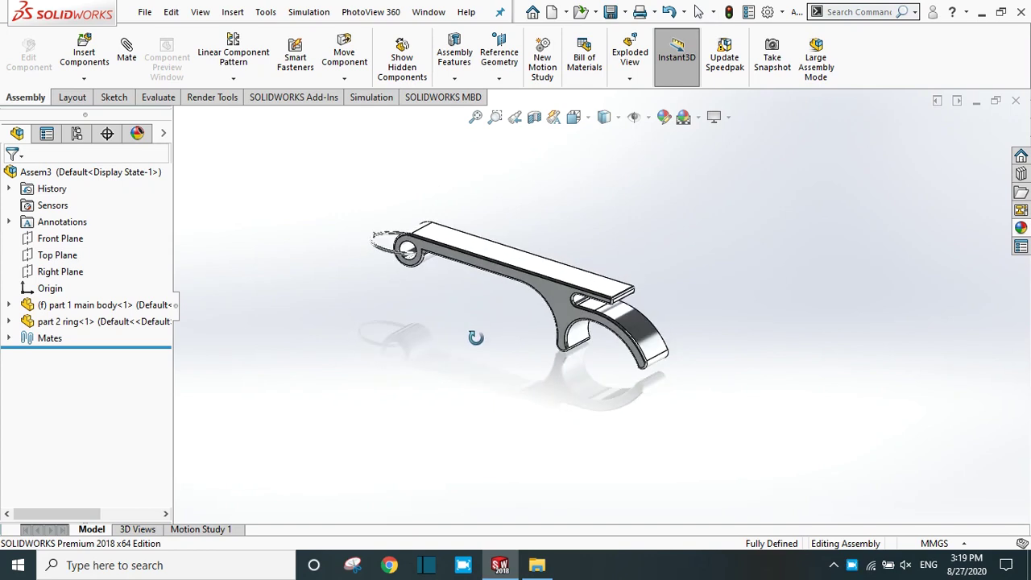
scroll(475, 337, down, 5)
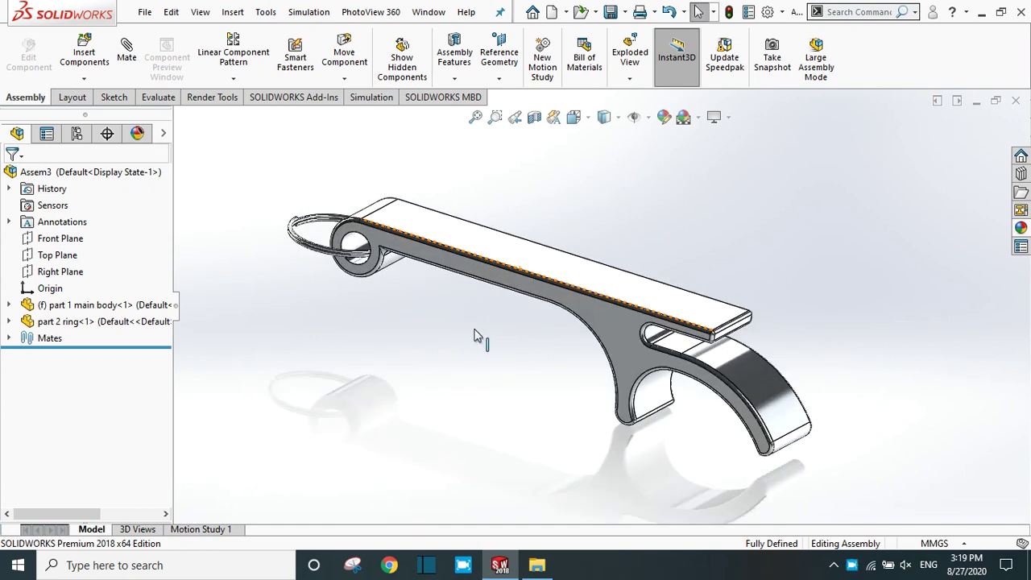
click(698, 119)
click(715, 158)
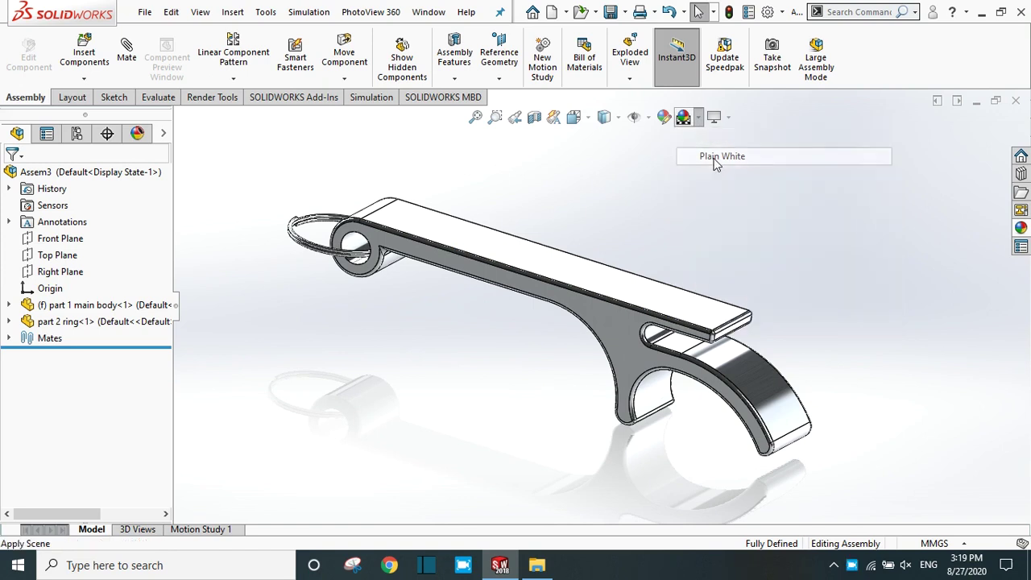
click(698, 119)
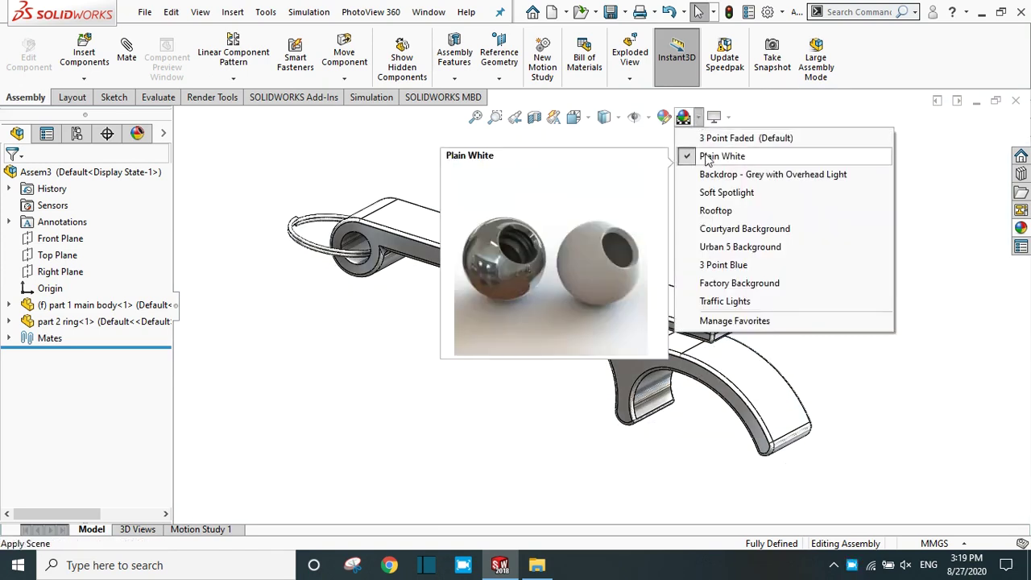
click(712, 172)
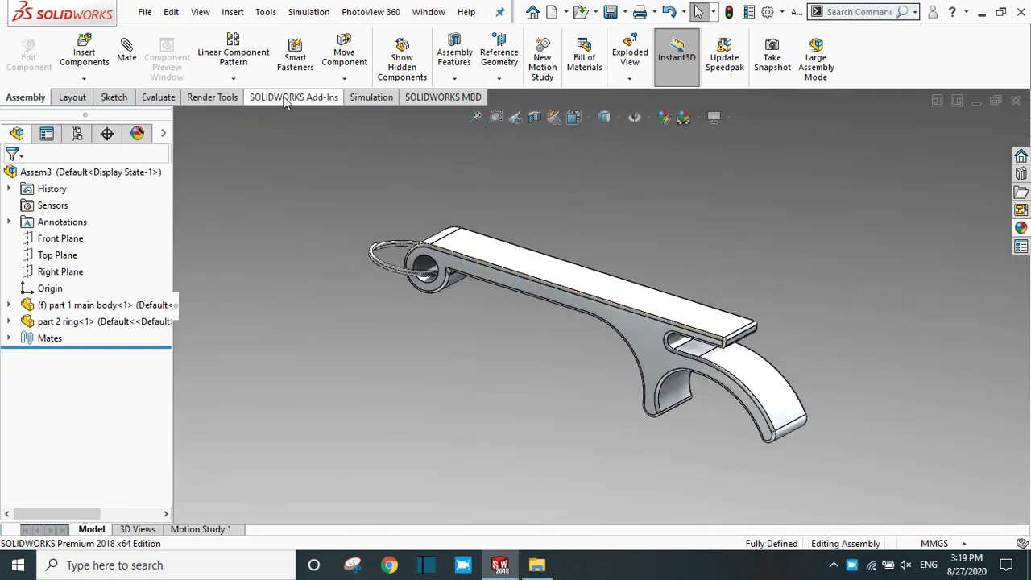
Run a final render of the assembly and enlarge the rendered image to 100%
click(202, 100)
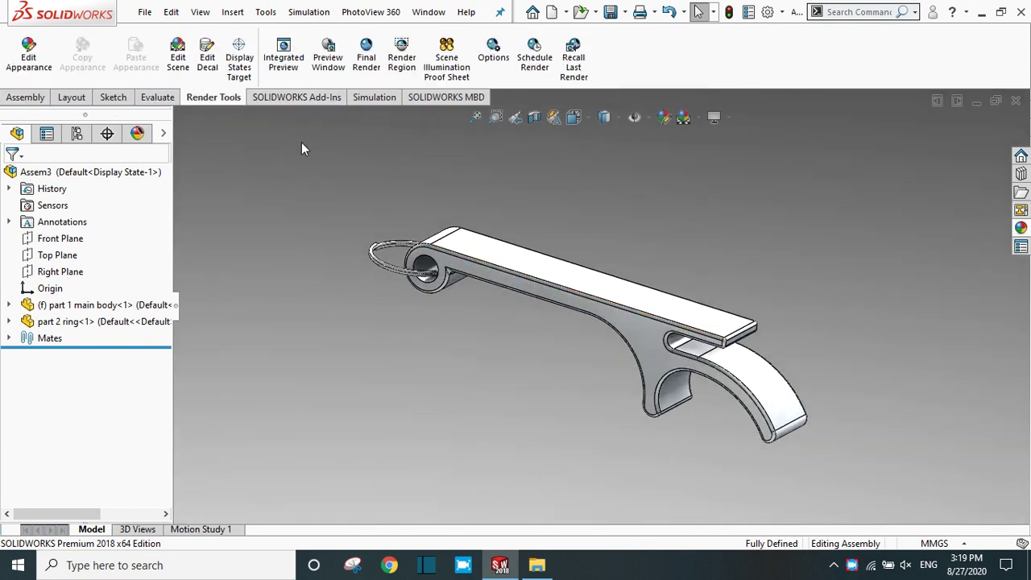
click(371, 64)
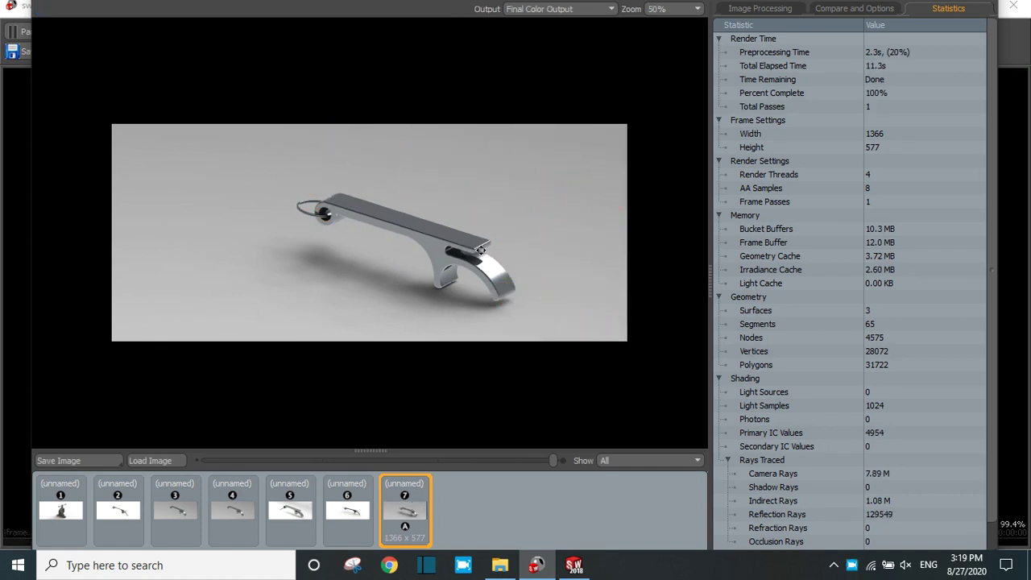
scroll(458, 246, up, 2)
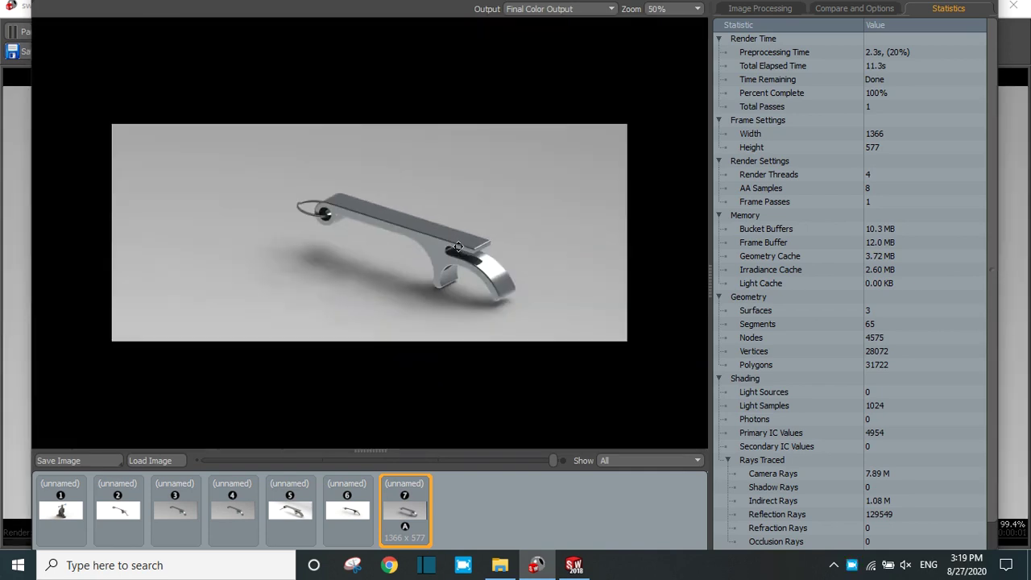
scroll(457, 245, up, 1)
Save the render as a JPEG named "bottle opener" in the desktop's "bottle opener" folder, and close the render window
click(58, 460)
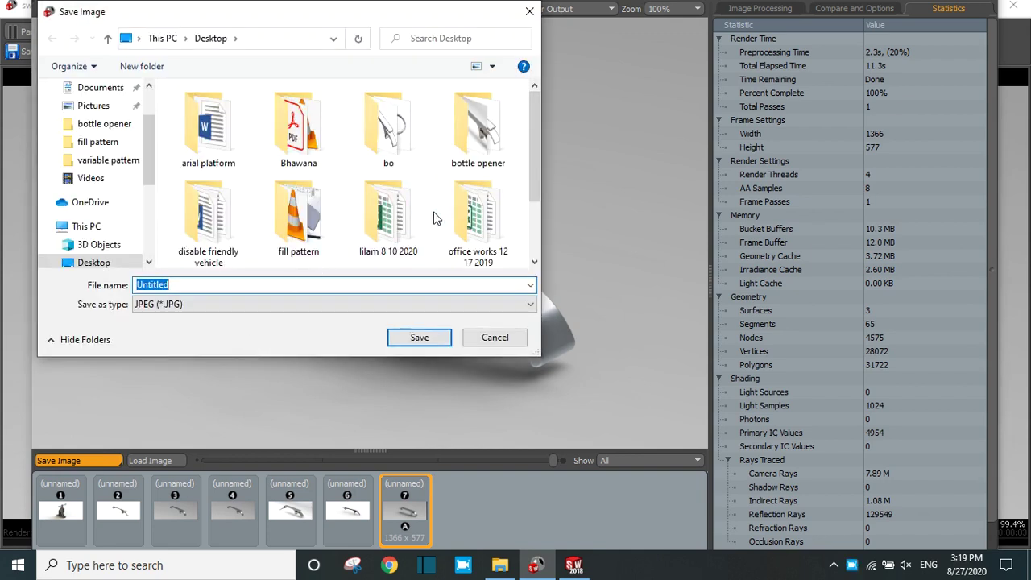
double_click(388, 127)
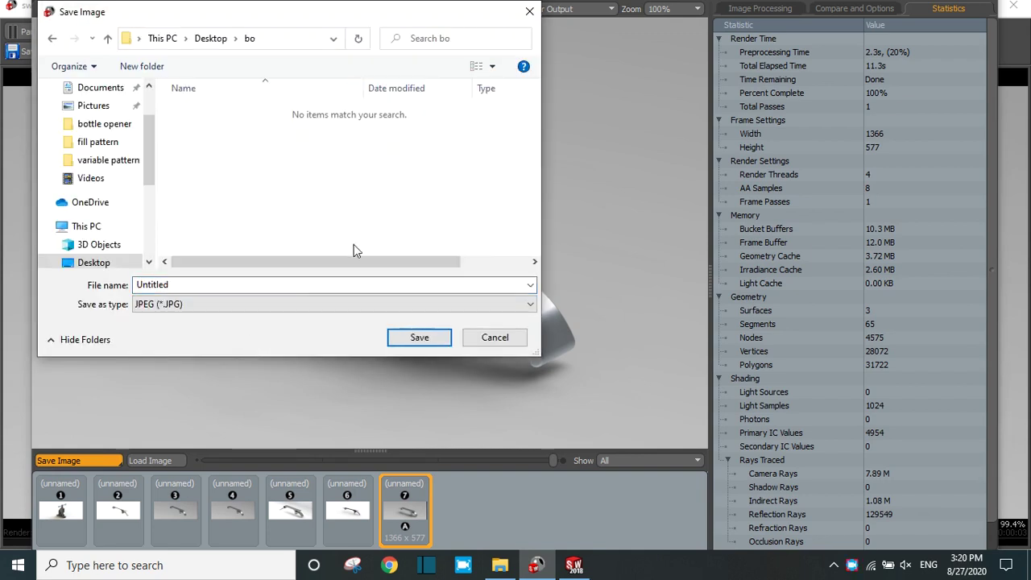
click(107, 38)
double_click(478, 129)
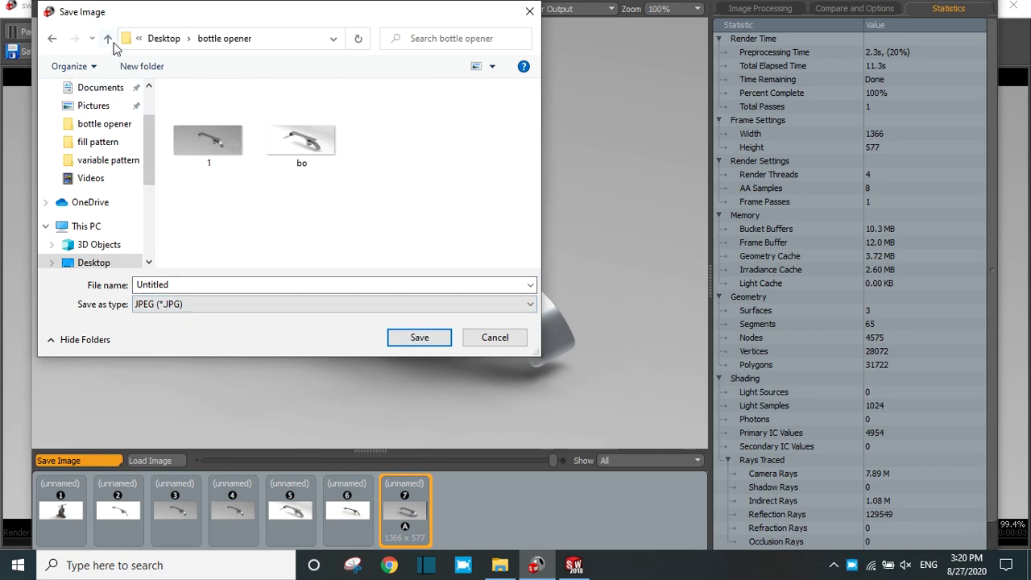
double_click(177, 280)
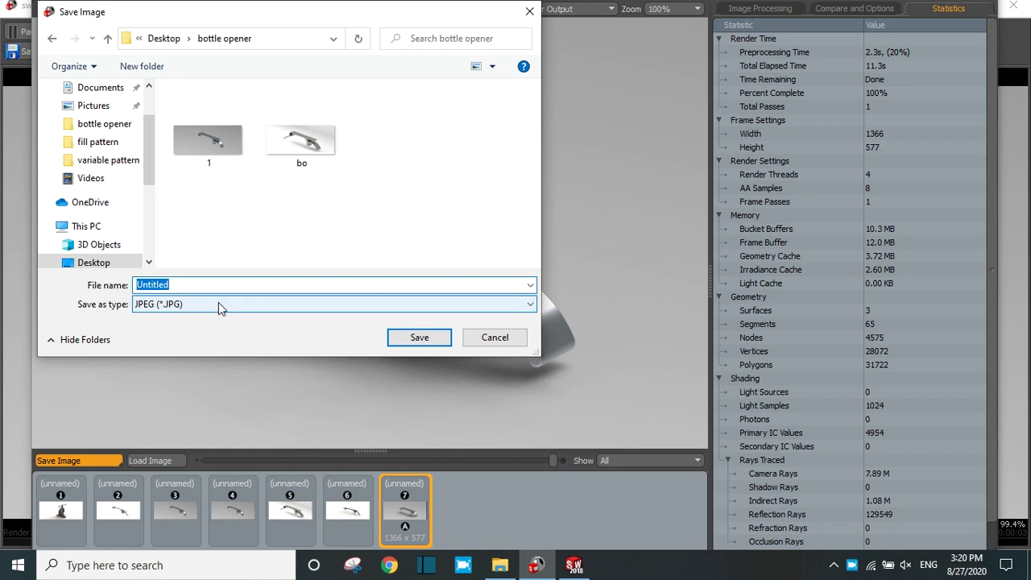
text(bottl)
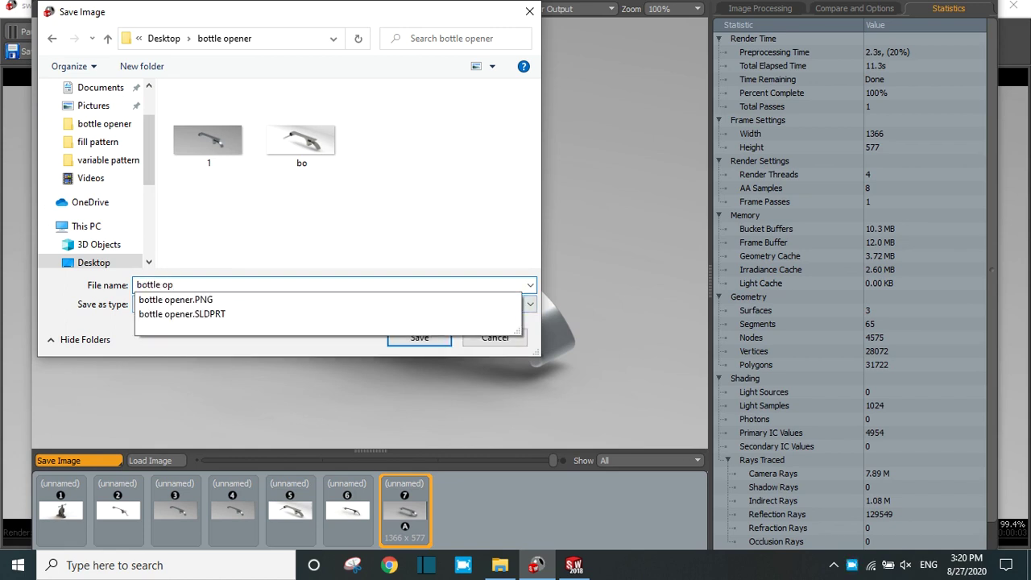
text(e opener)
key(Return)
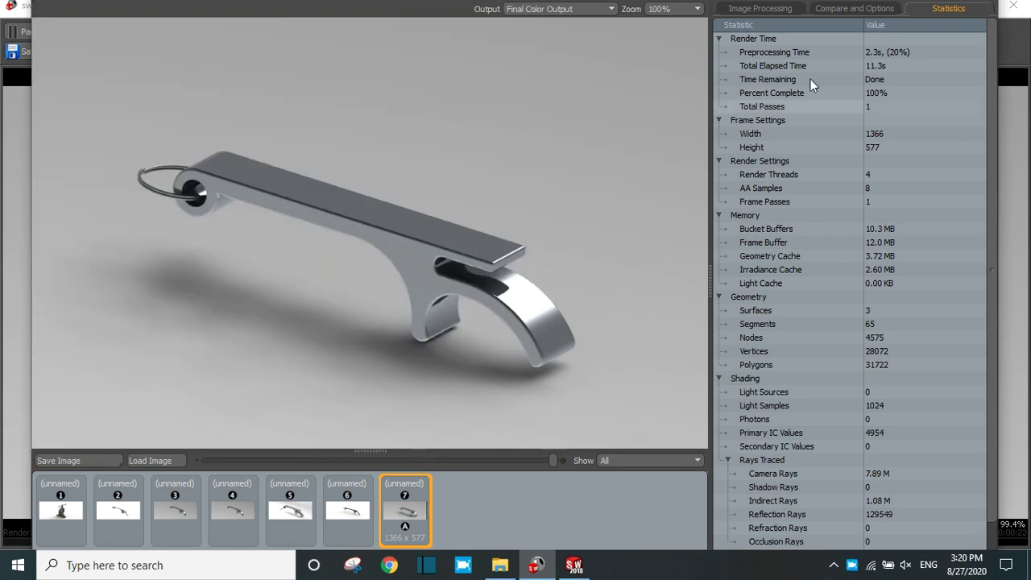
click(1013, 6)
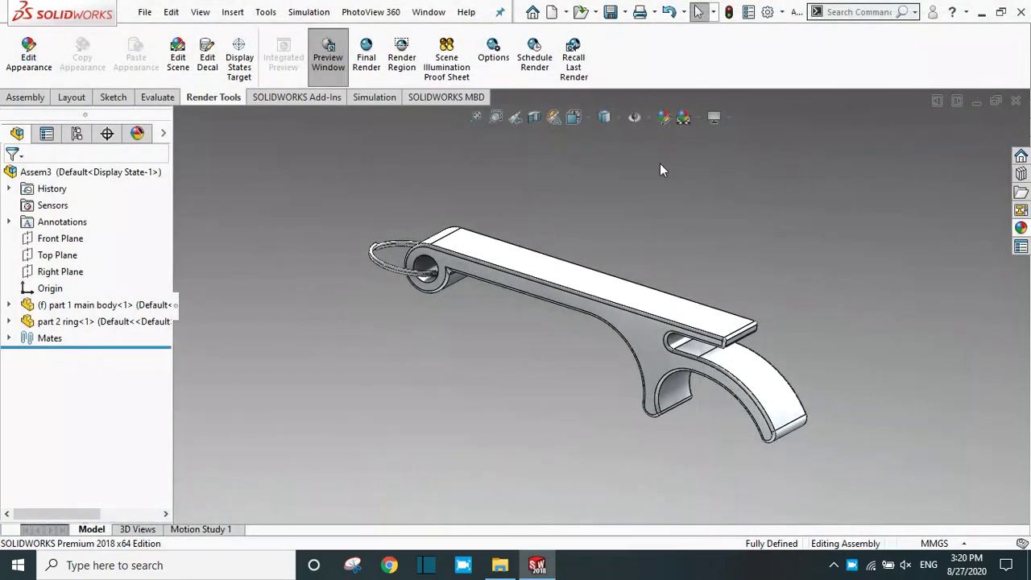